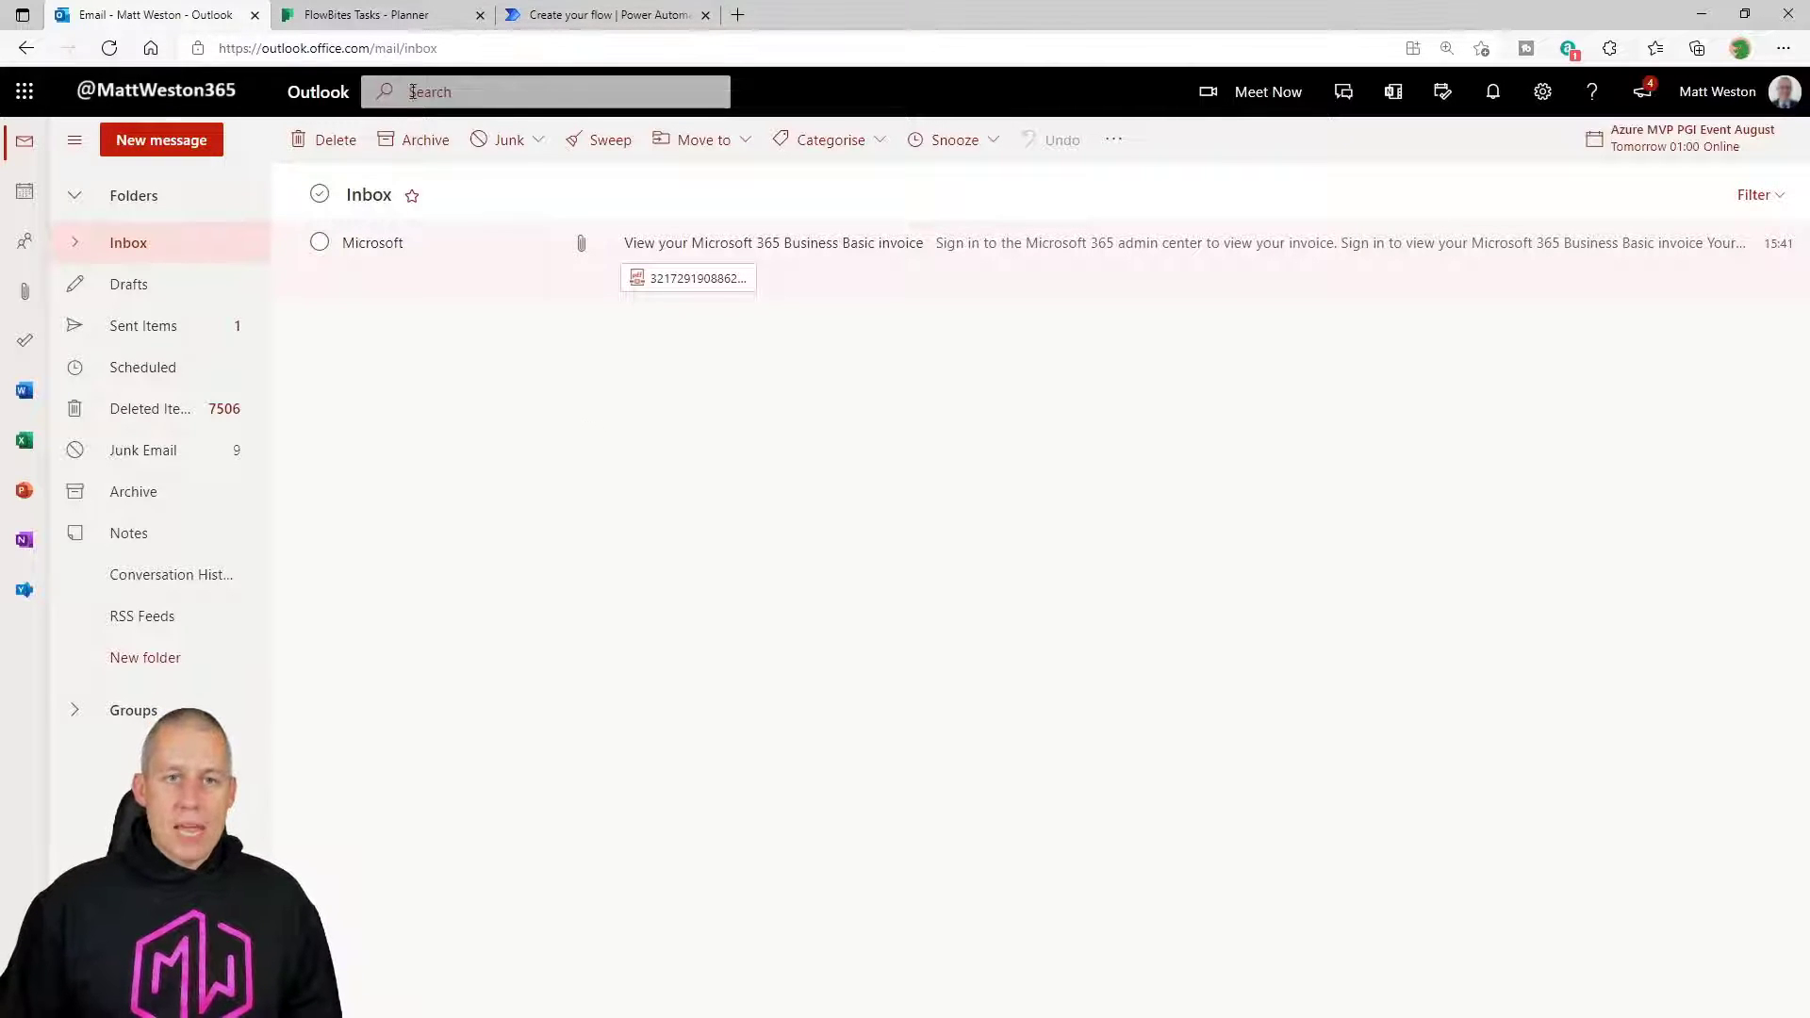
Check the empty FlowBites Tasks board in Planner, then return to the new flow's trigger picker.
click(393, 19)
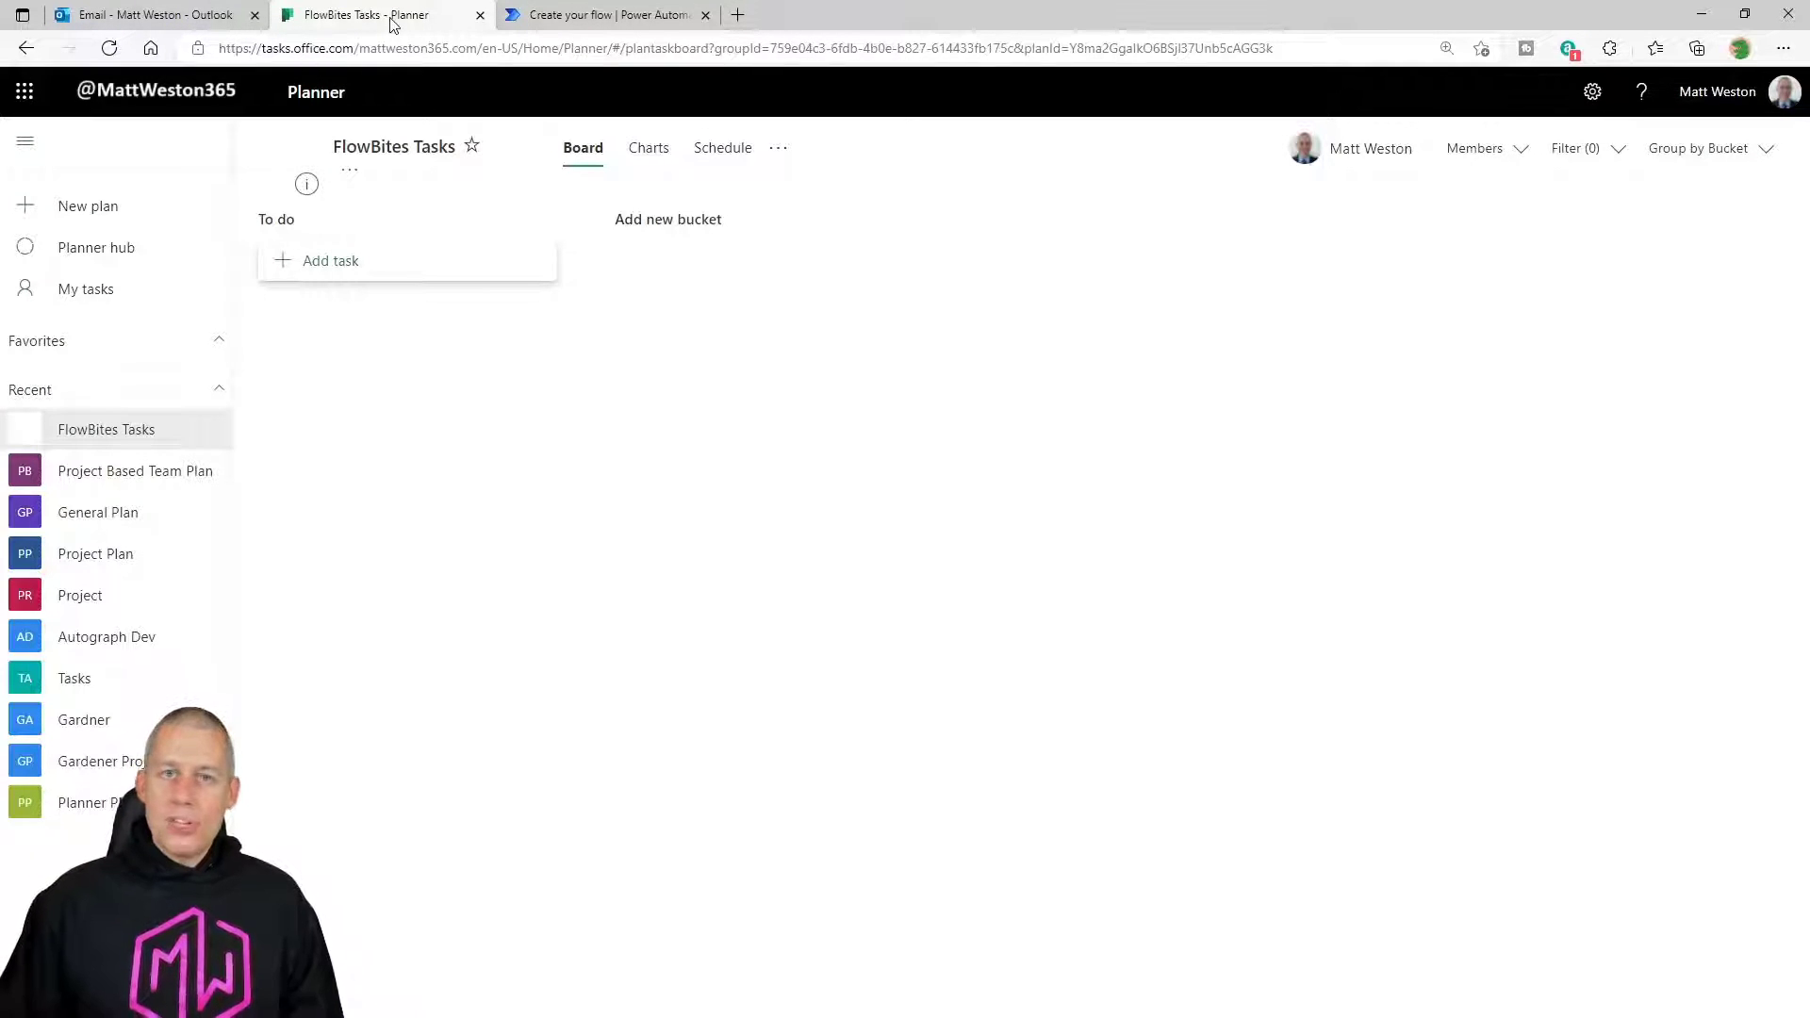
click(594, 19)
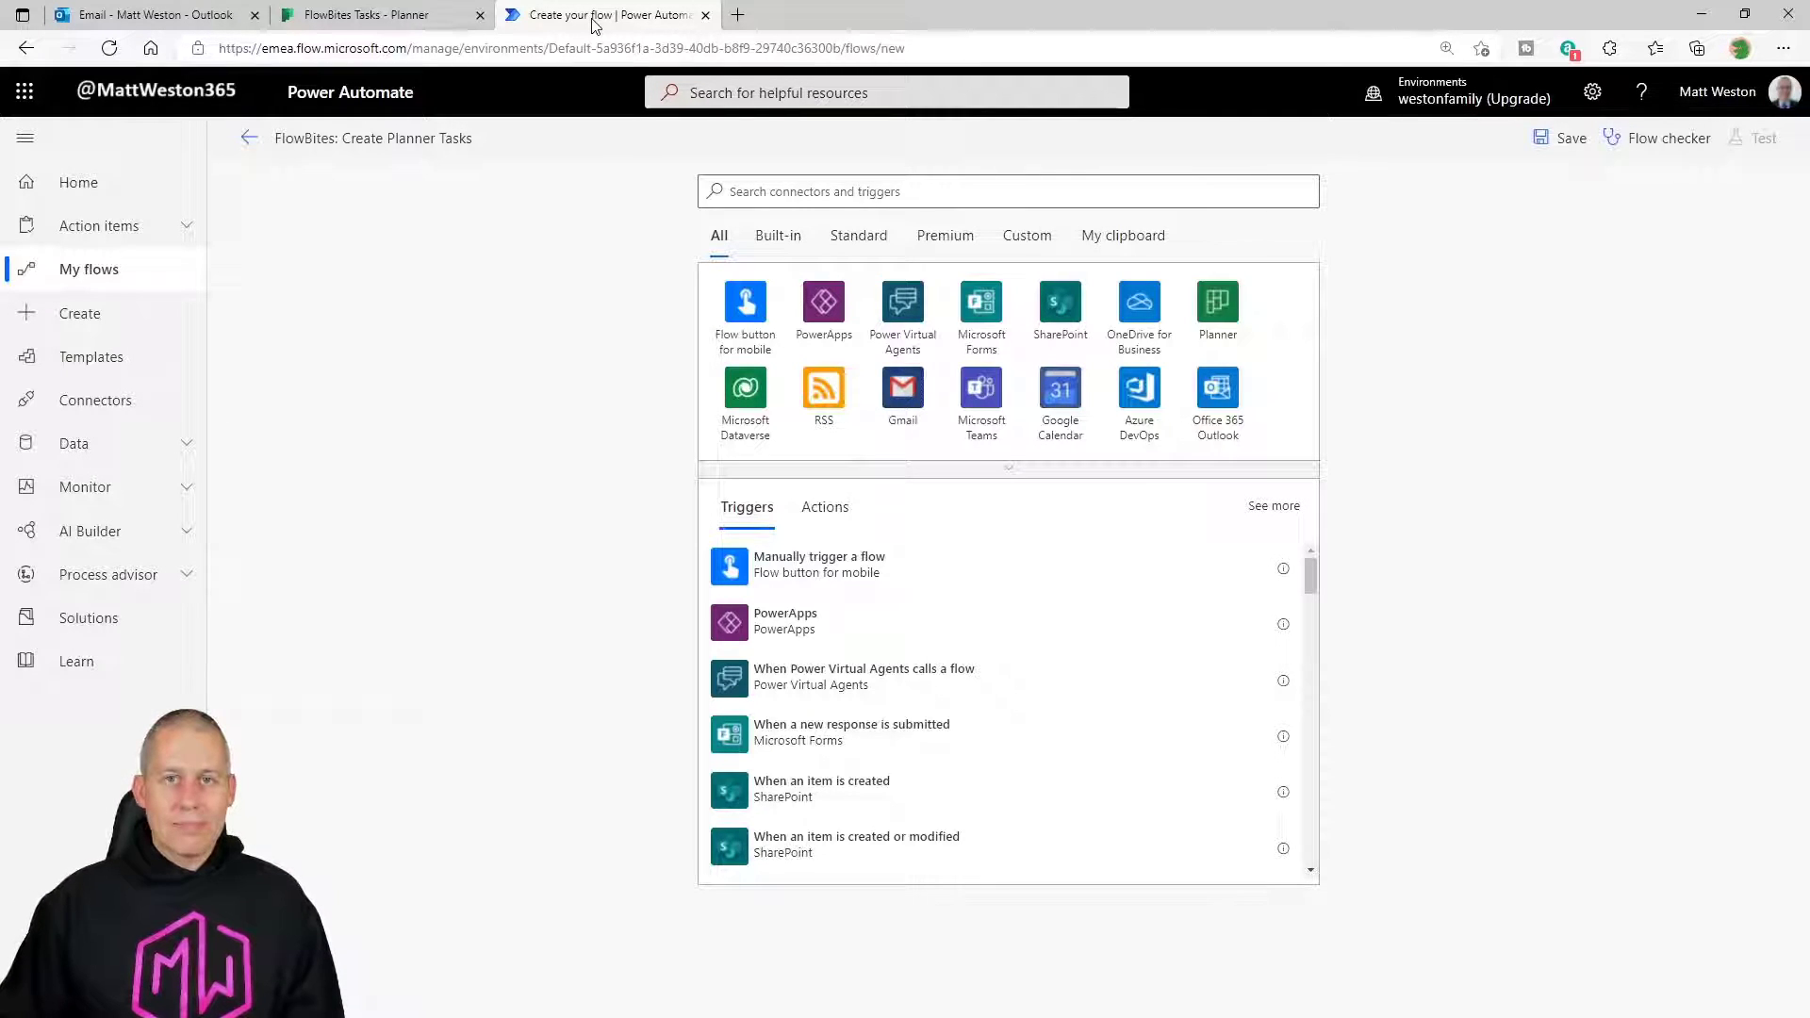
Use Office 365 Outlook's 'When an email is flagged (V3)' as the flow trigger.
click(799, 194)
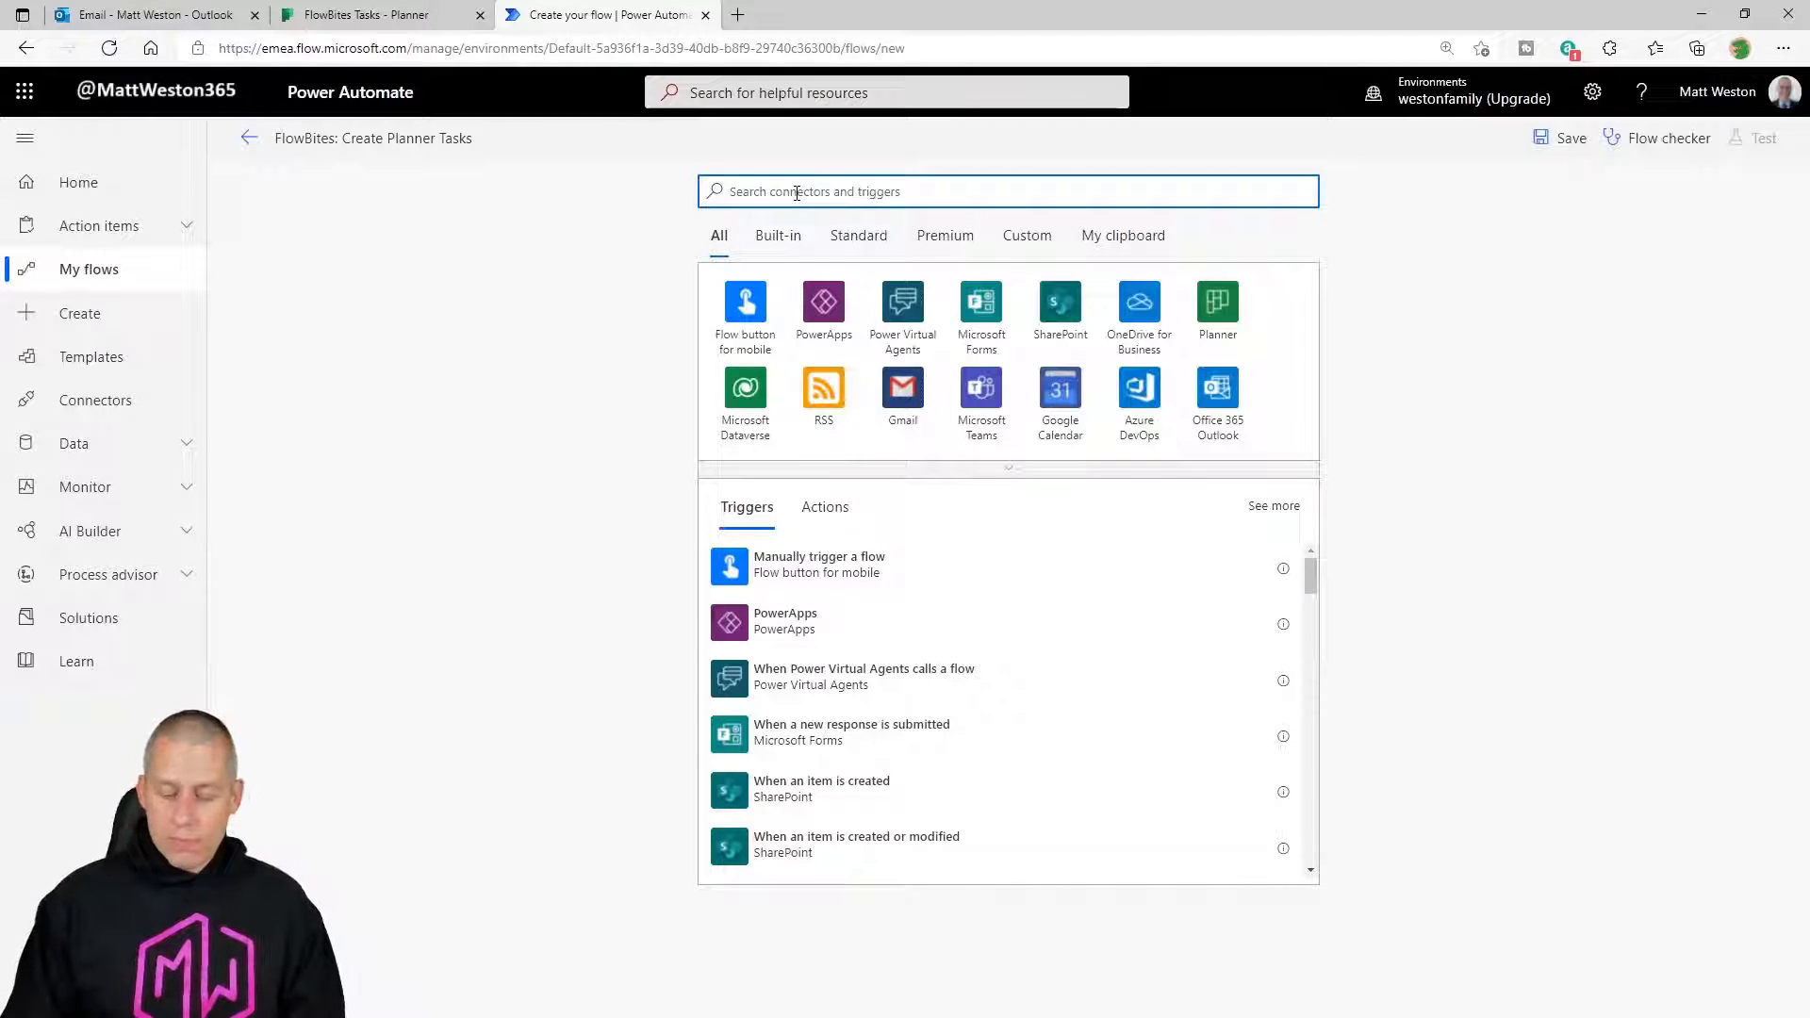
text(Outlook)
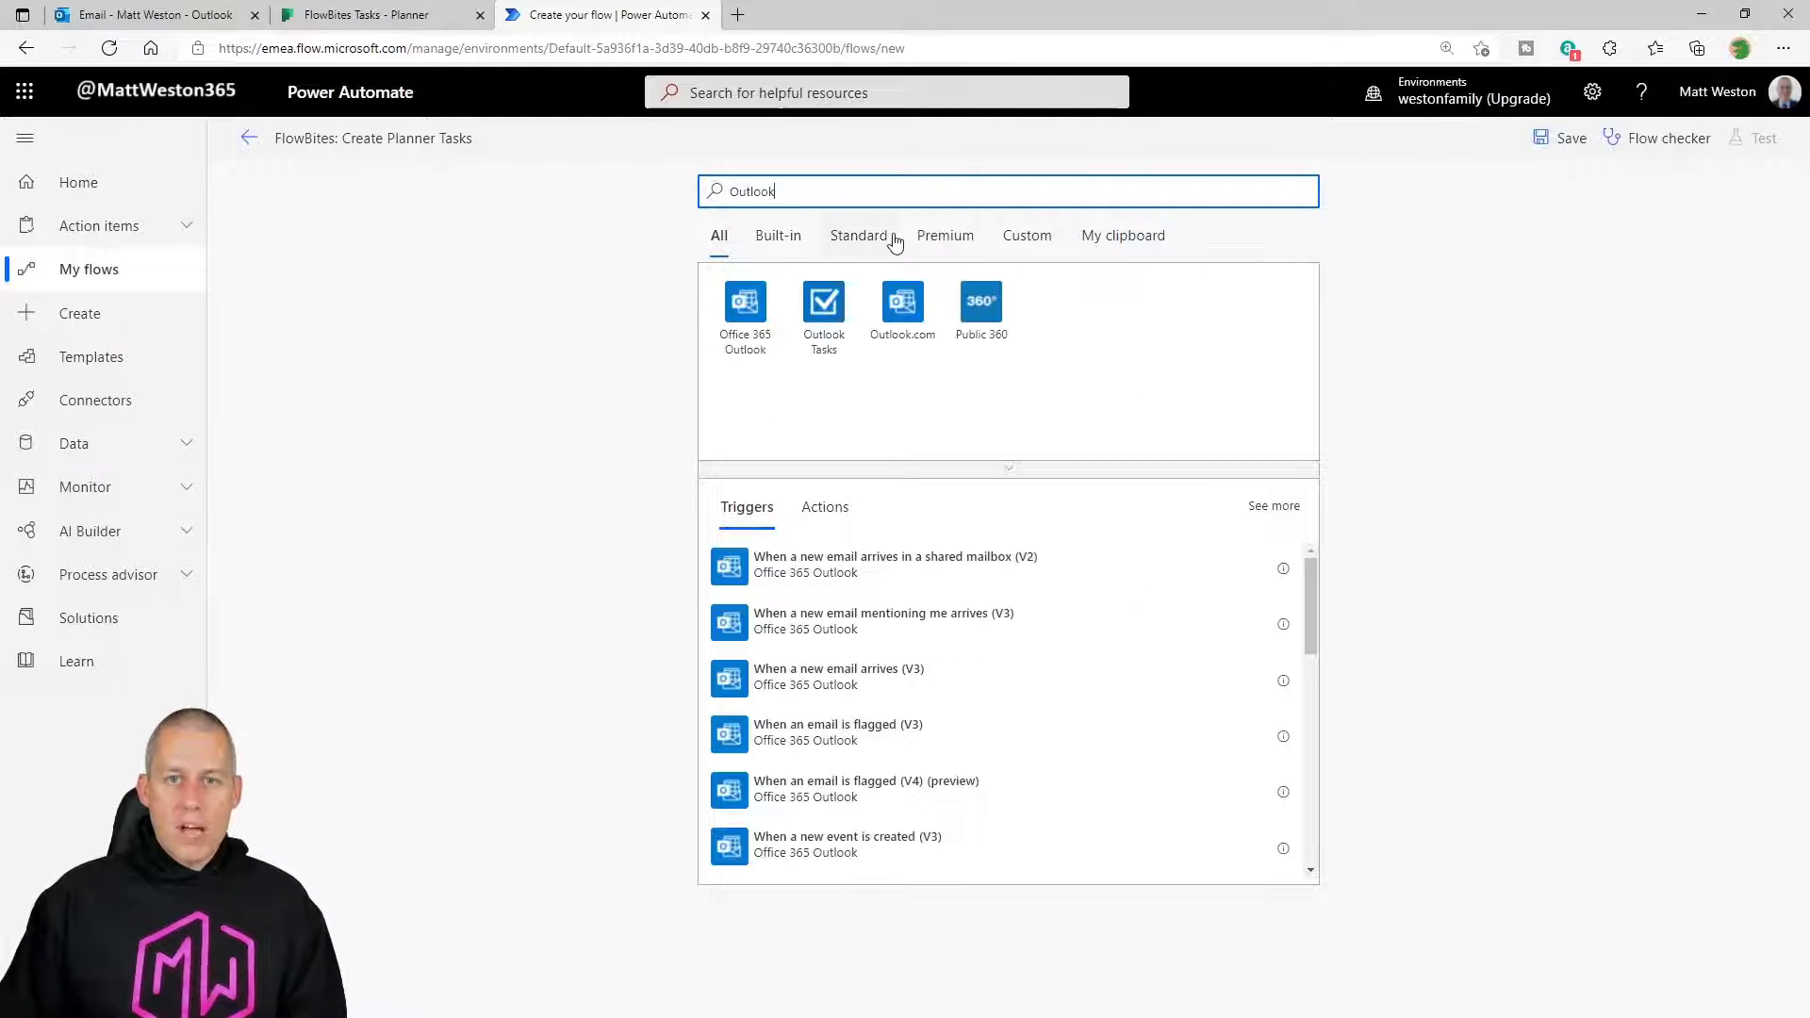
click(731, 330)
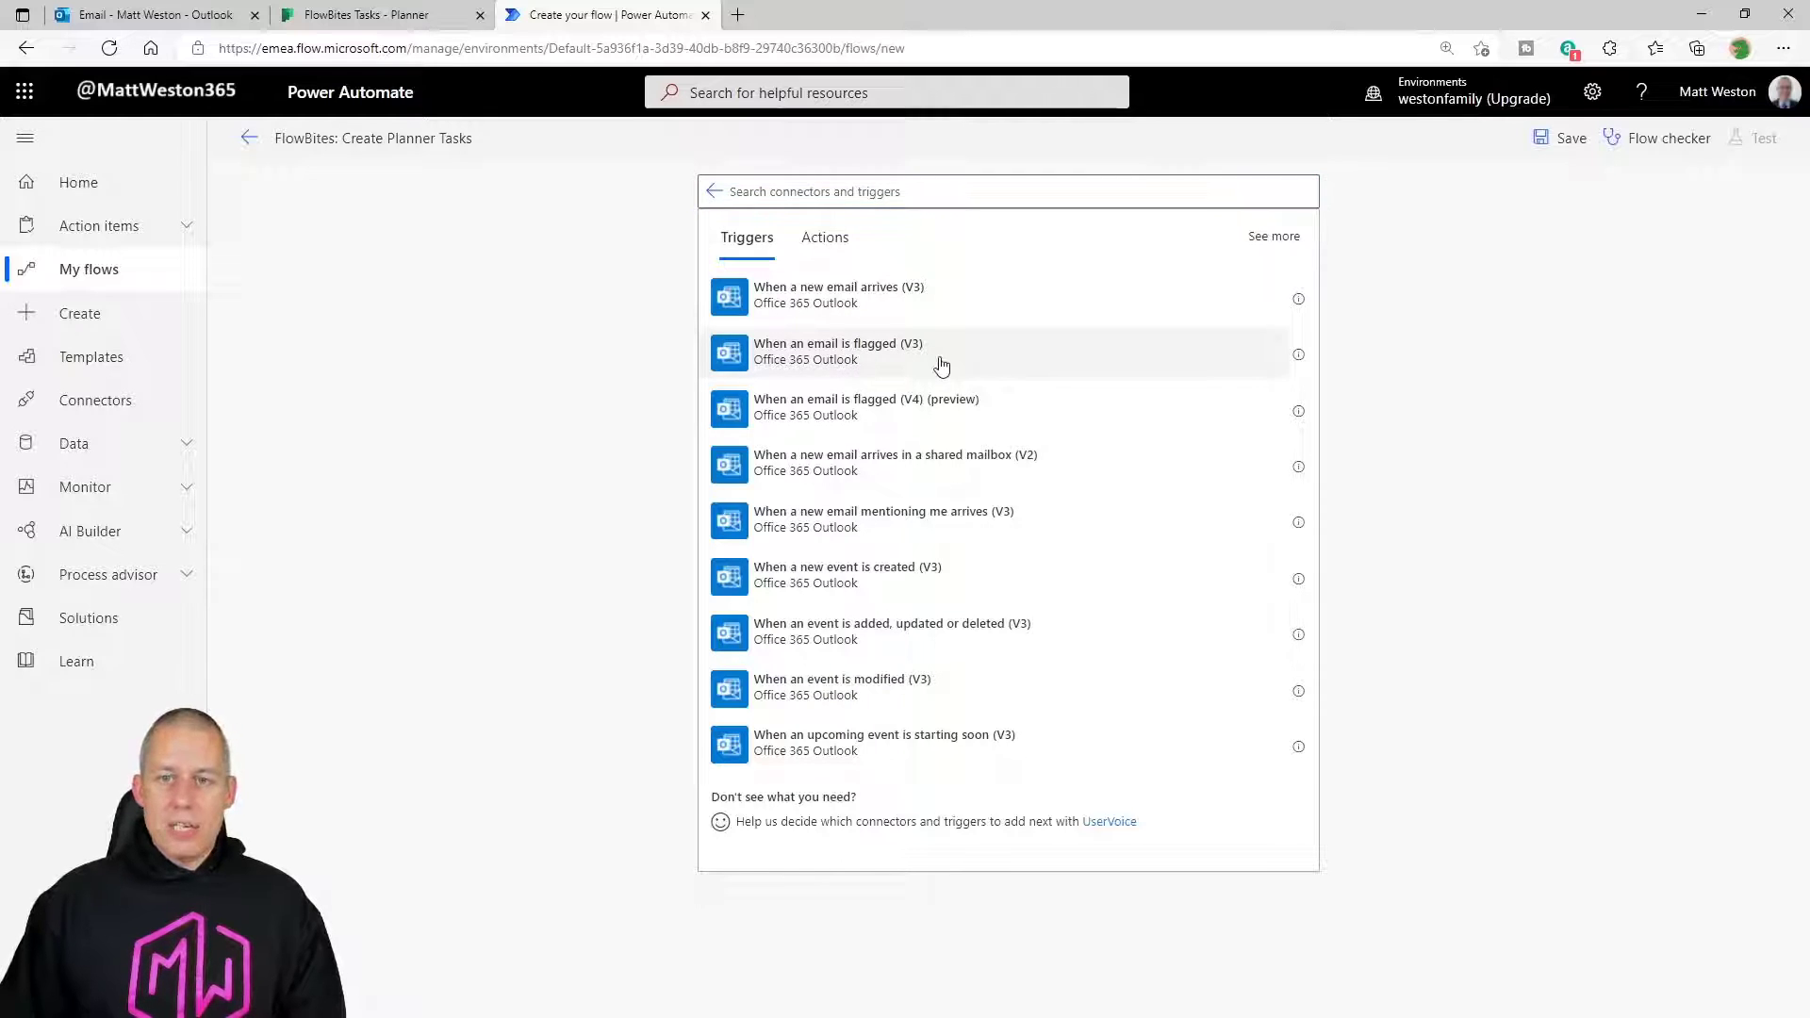
click(941, 366)
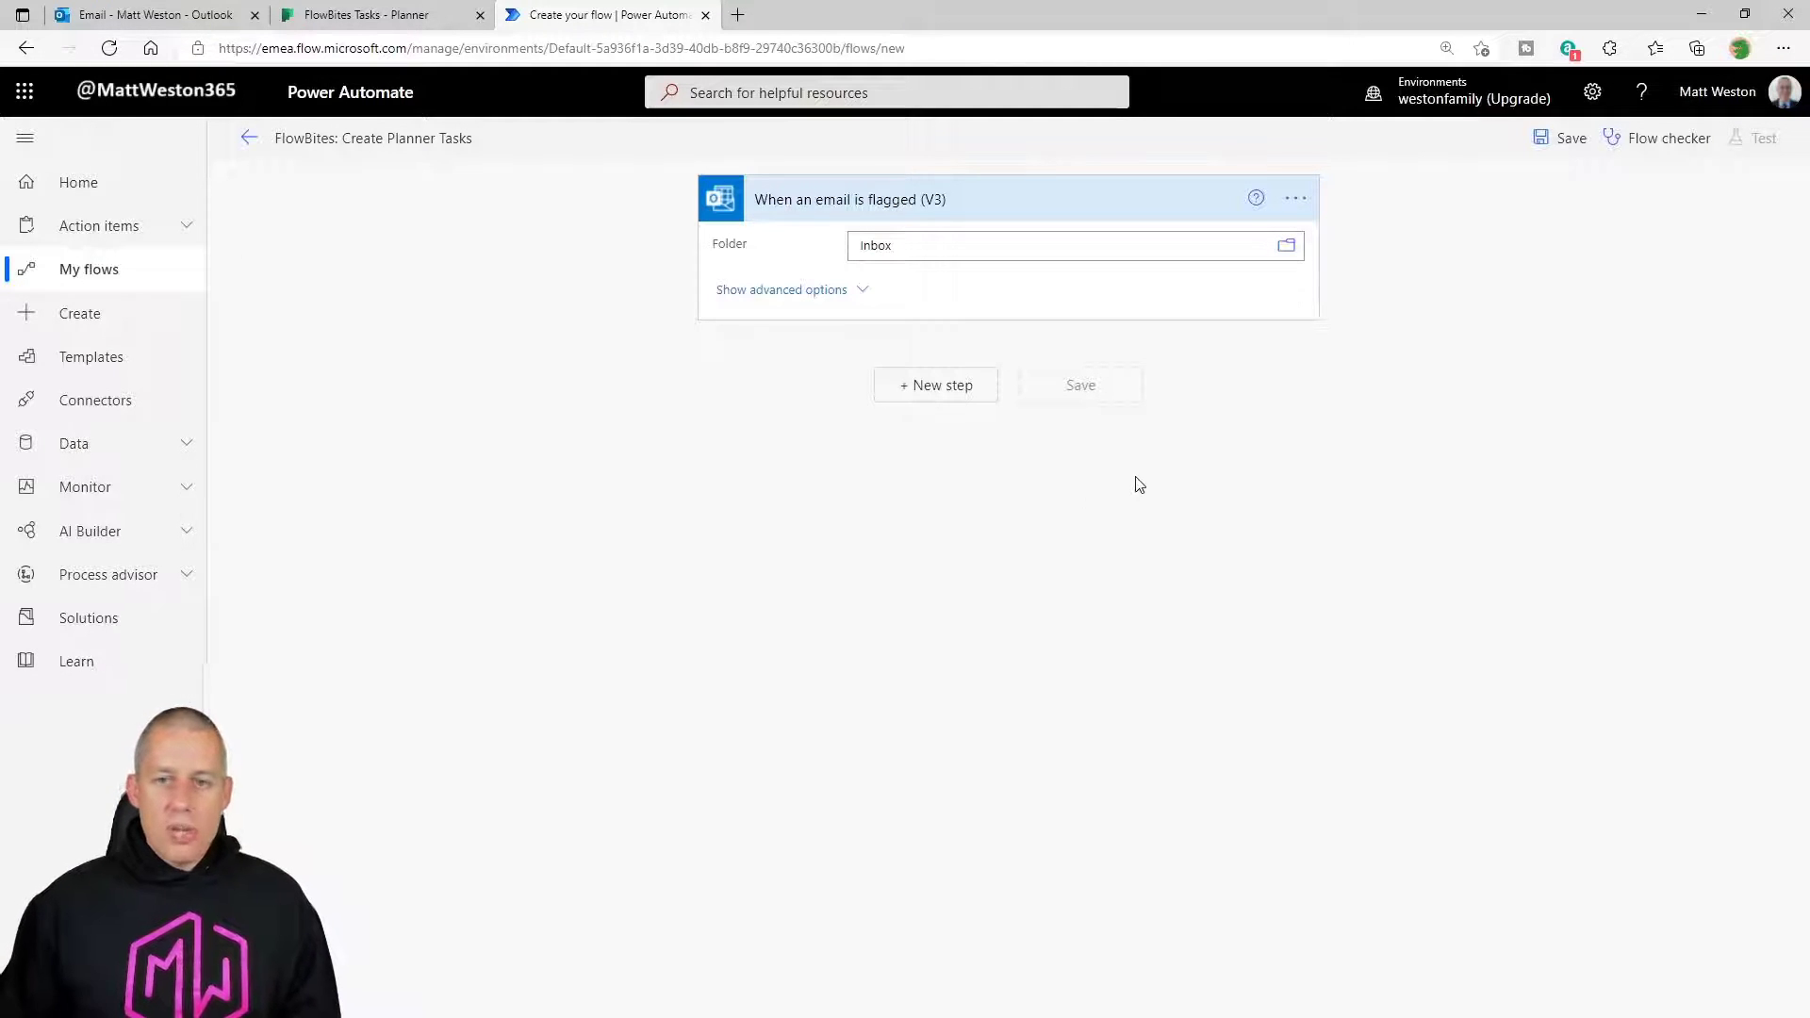
Add a Planner 'Create a task' action as the step after the flagged-email trigger.
click(929, 394)
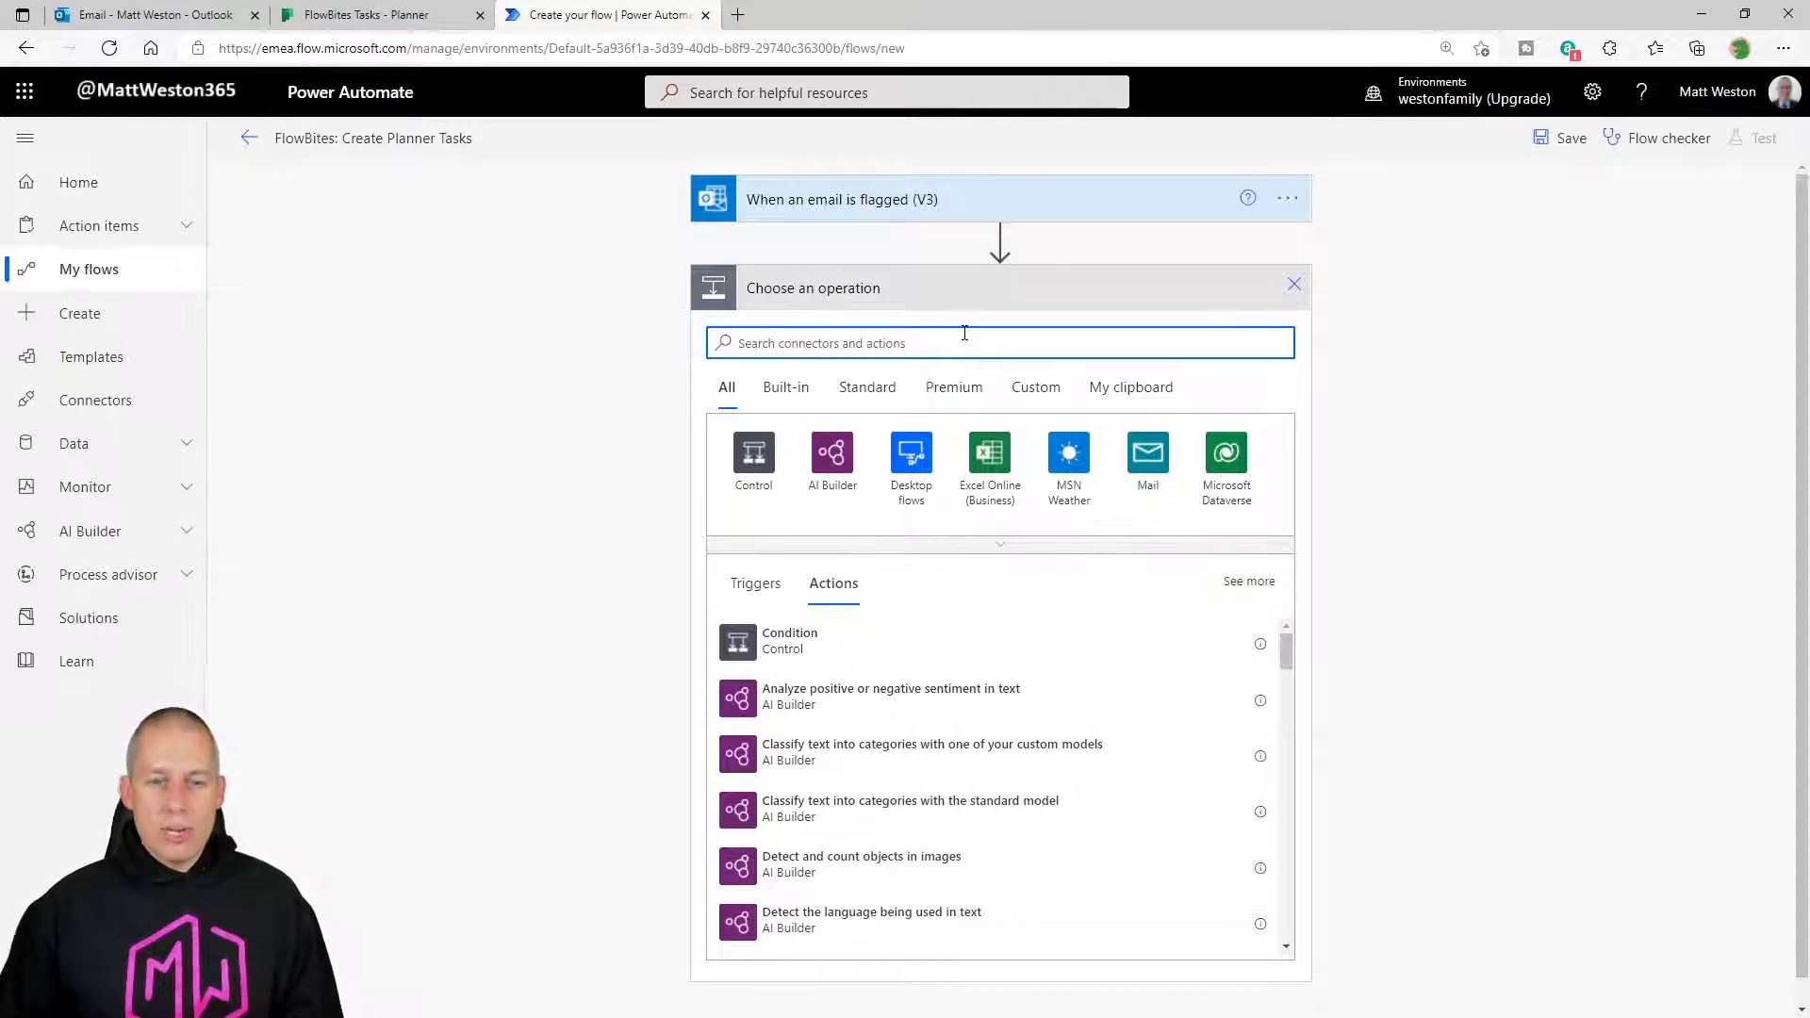
text(planner)
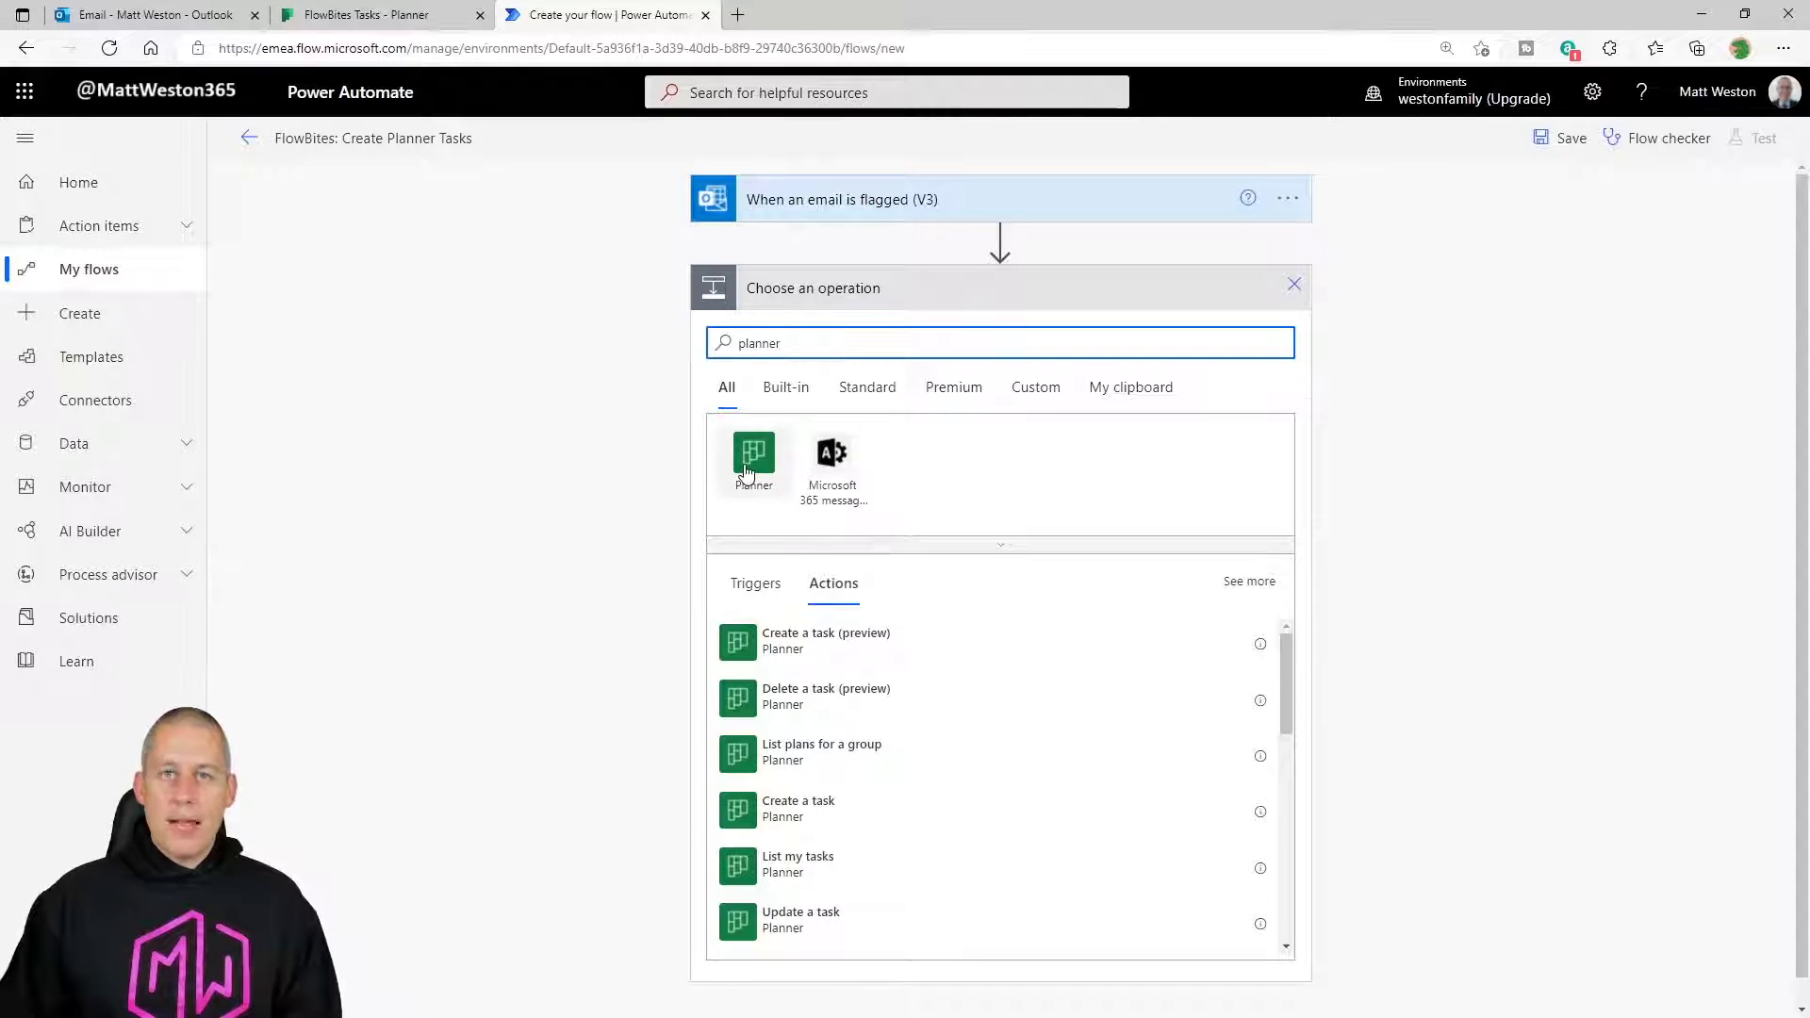
click(753, 454)
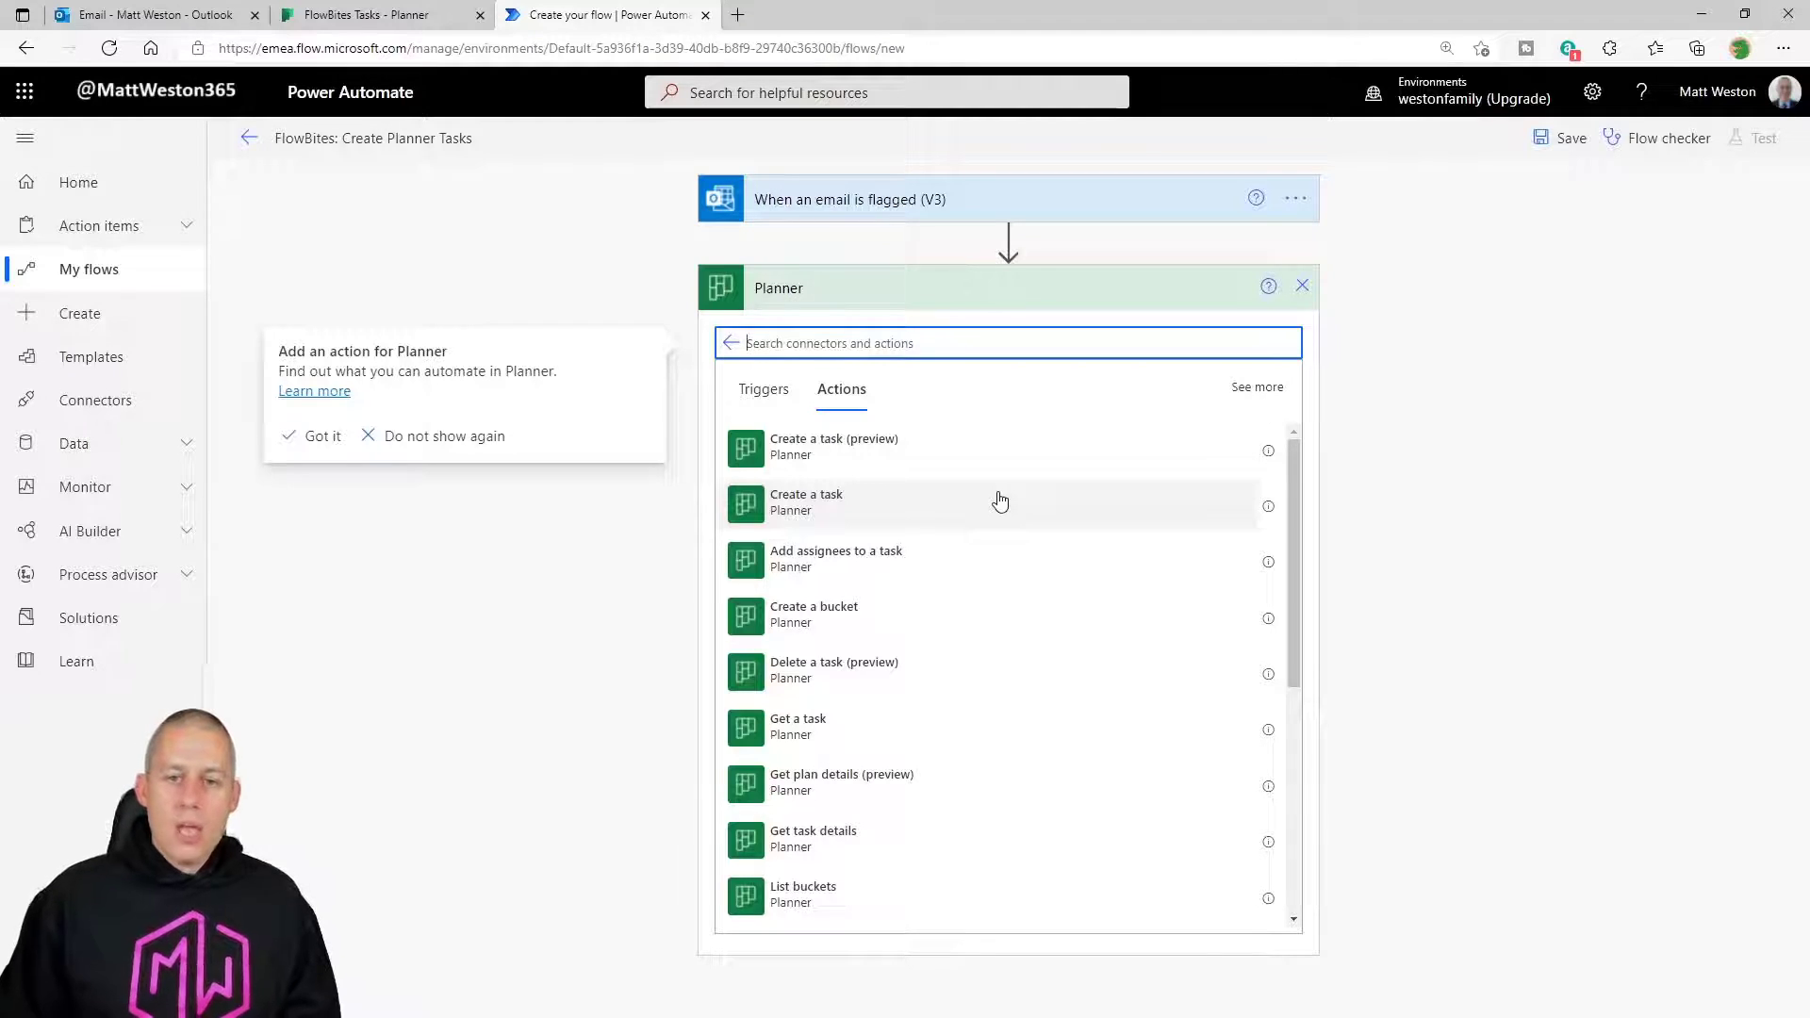
click(853, 517)
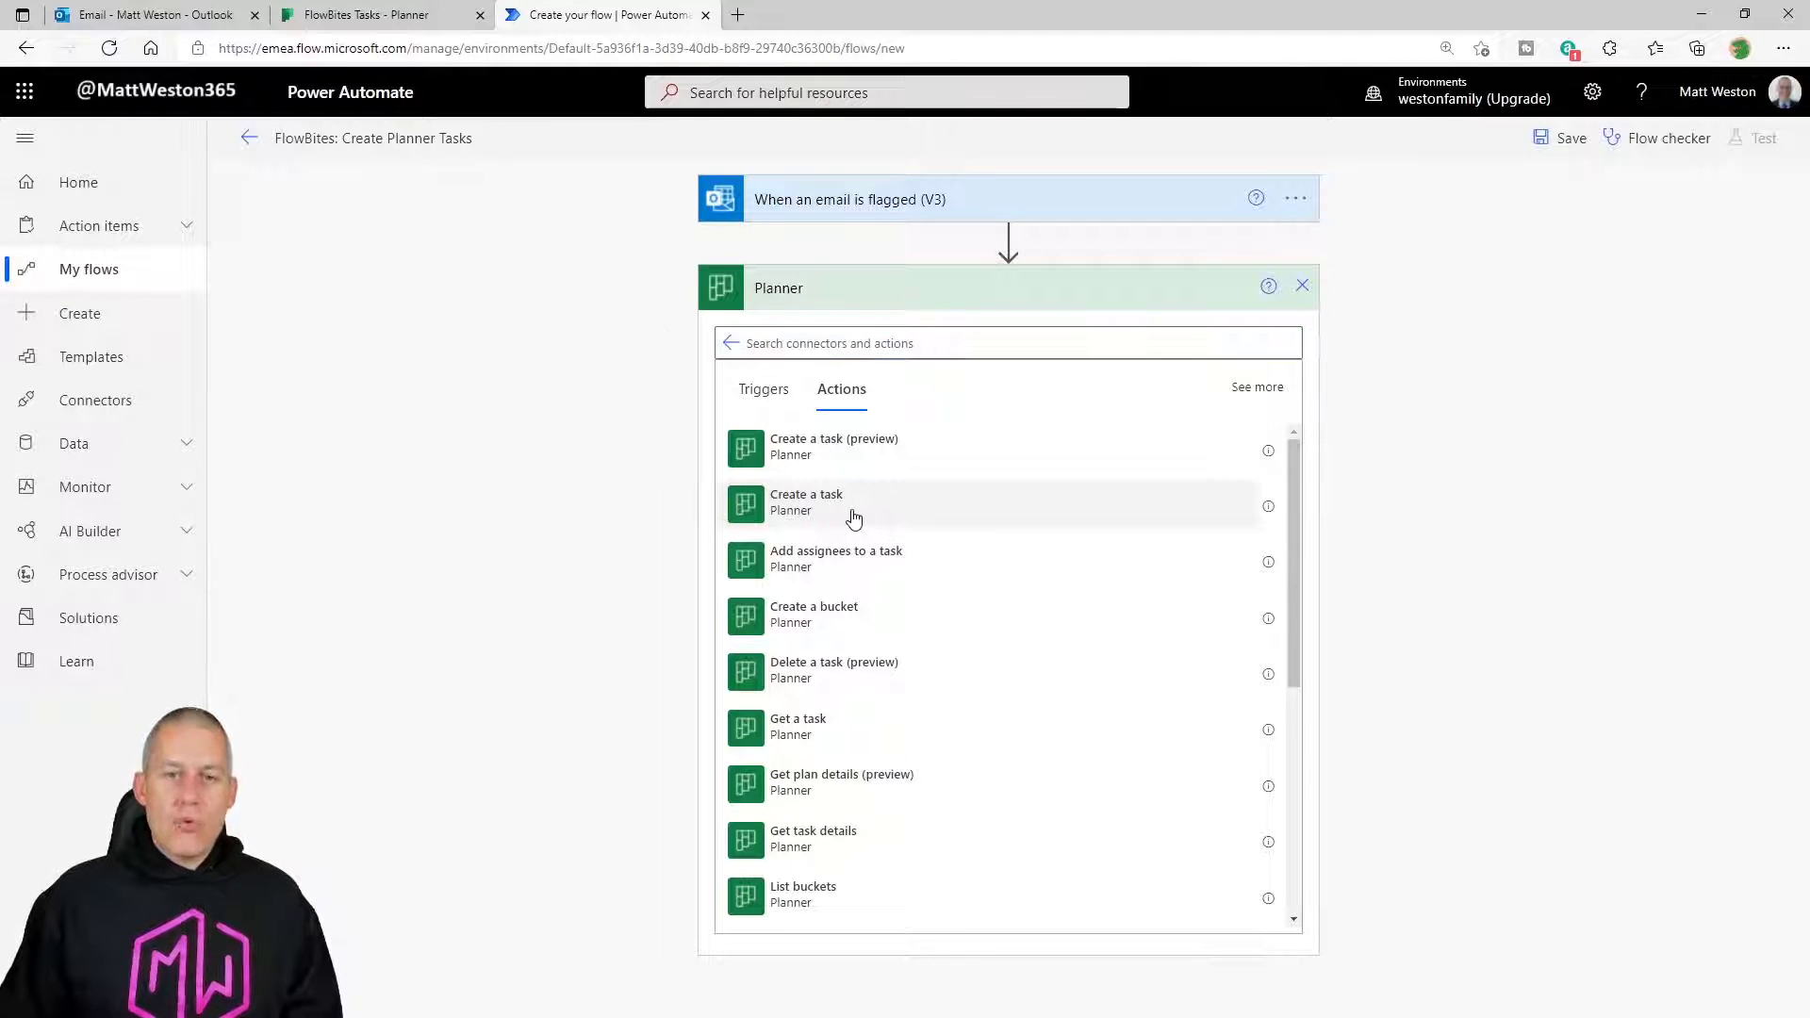
click(853, 517)
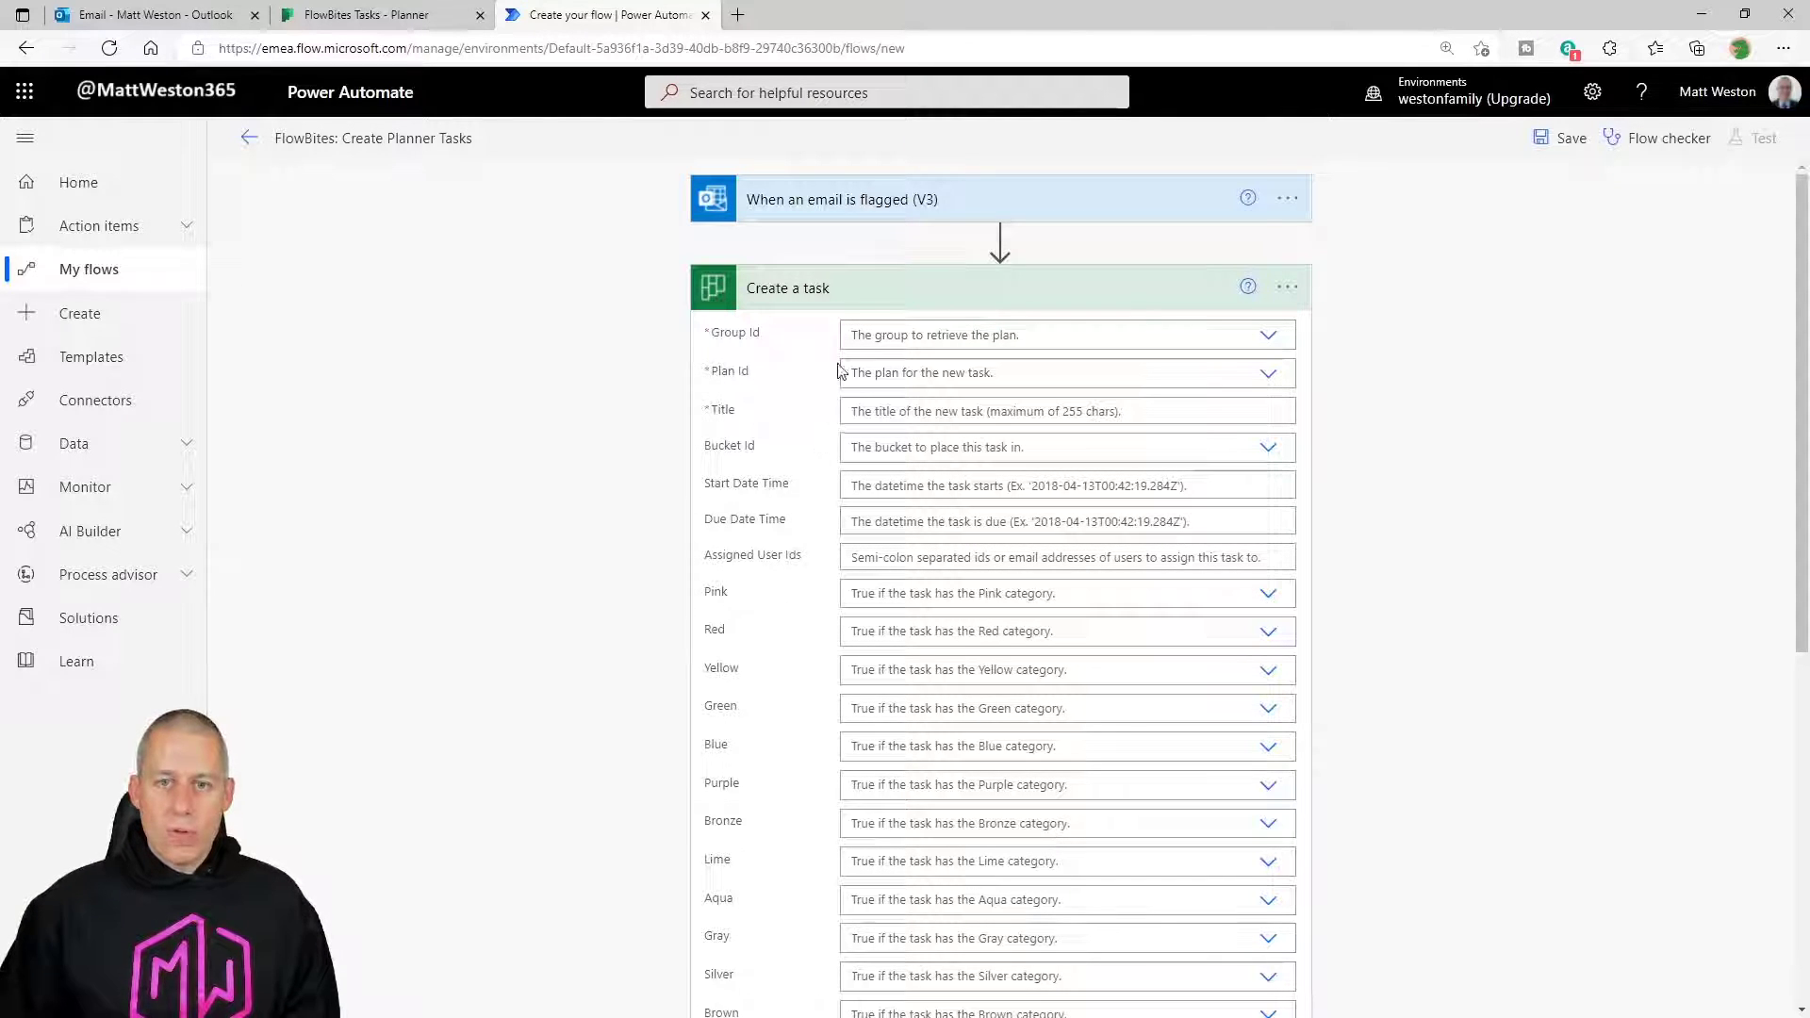
Point Create a task at group FlowBites, plan FlowBites Tasks and bucket To do.
click(1268, 337)
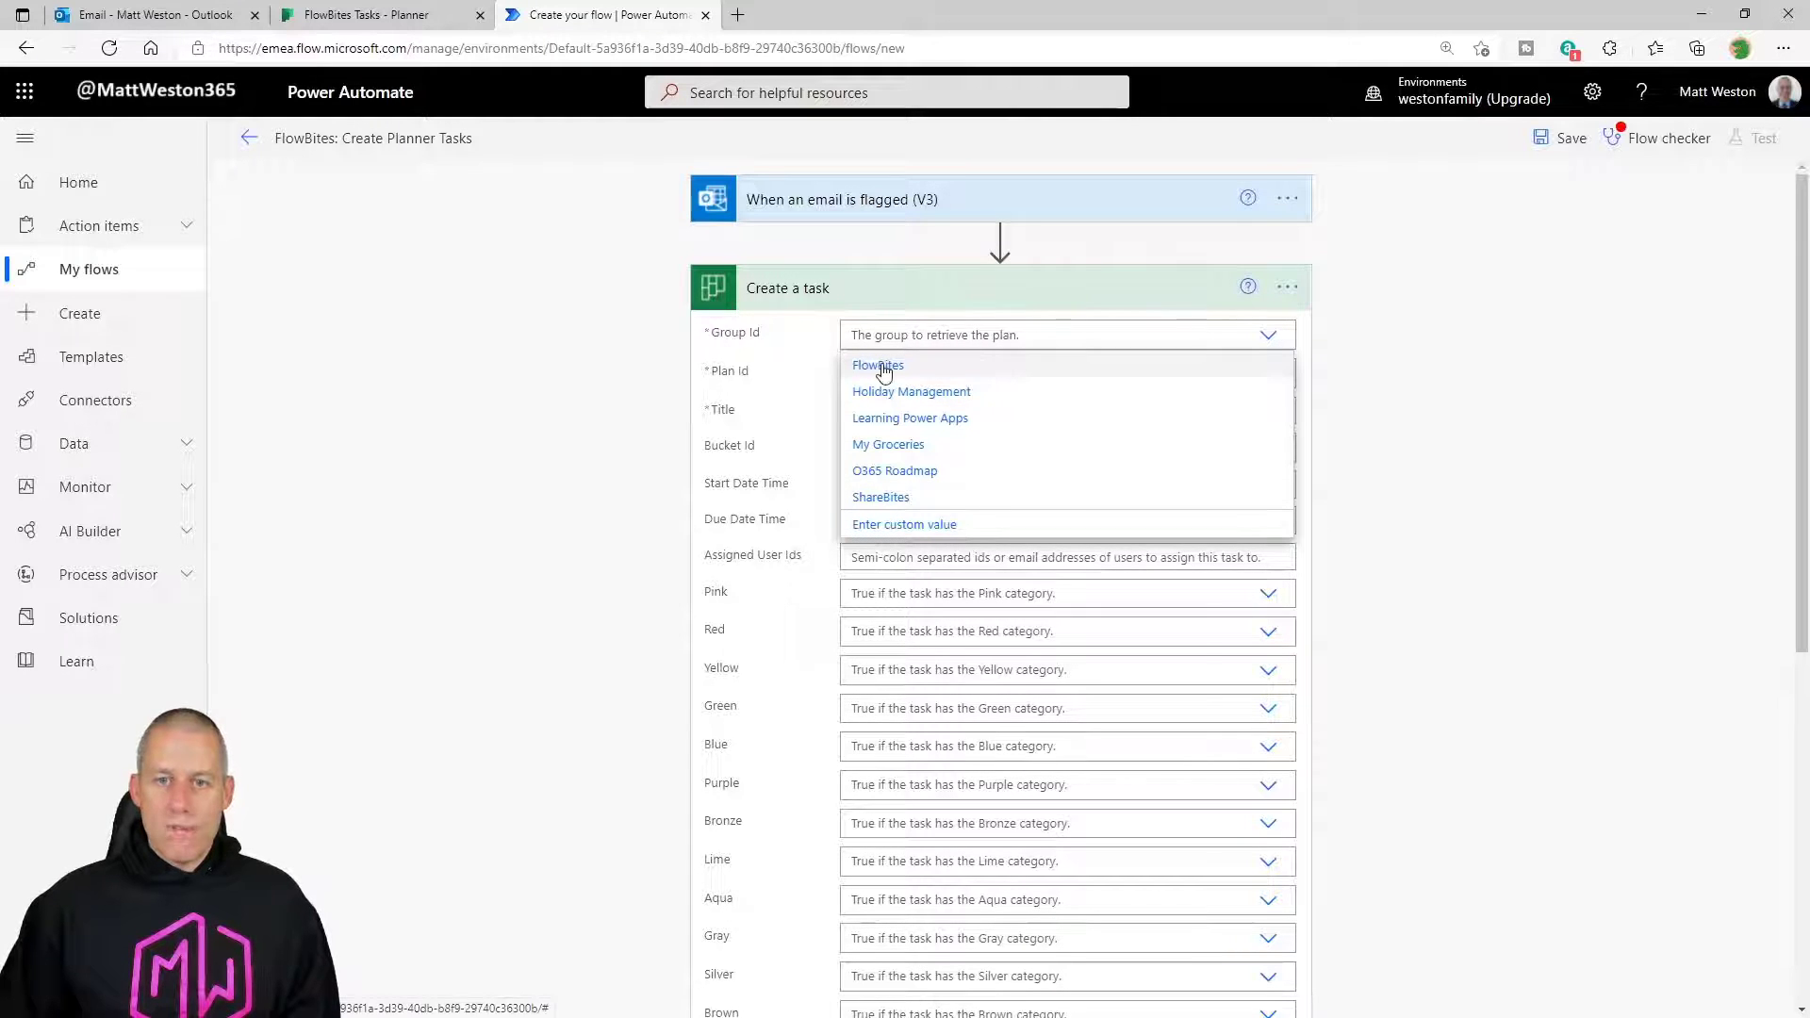
click(882, 366)
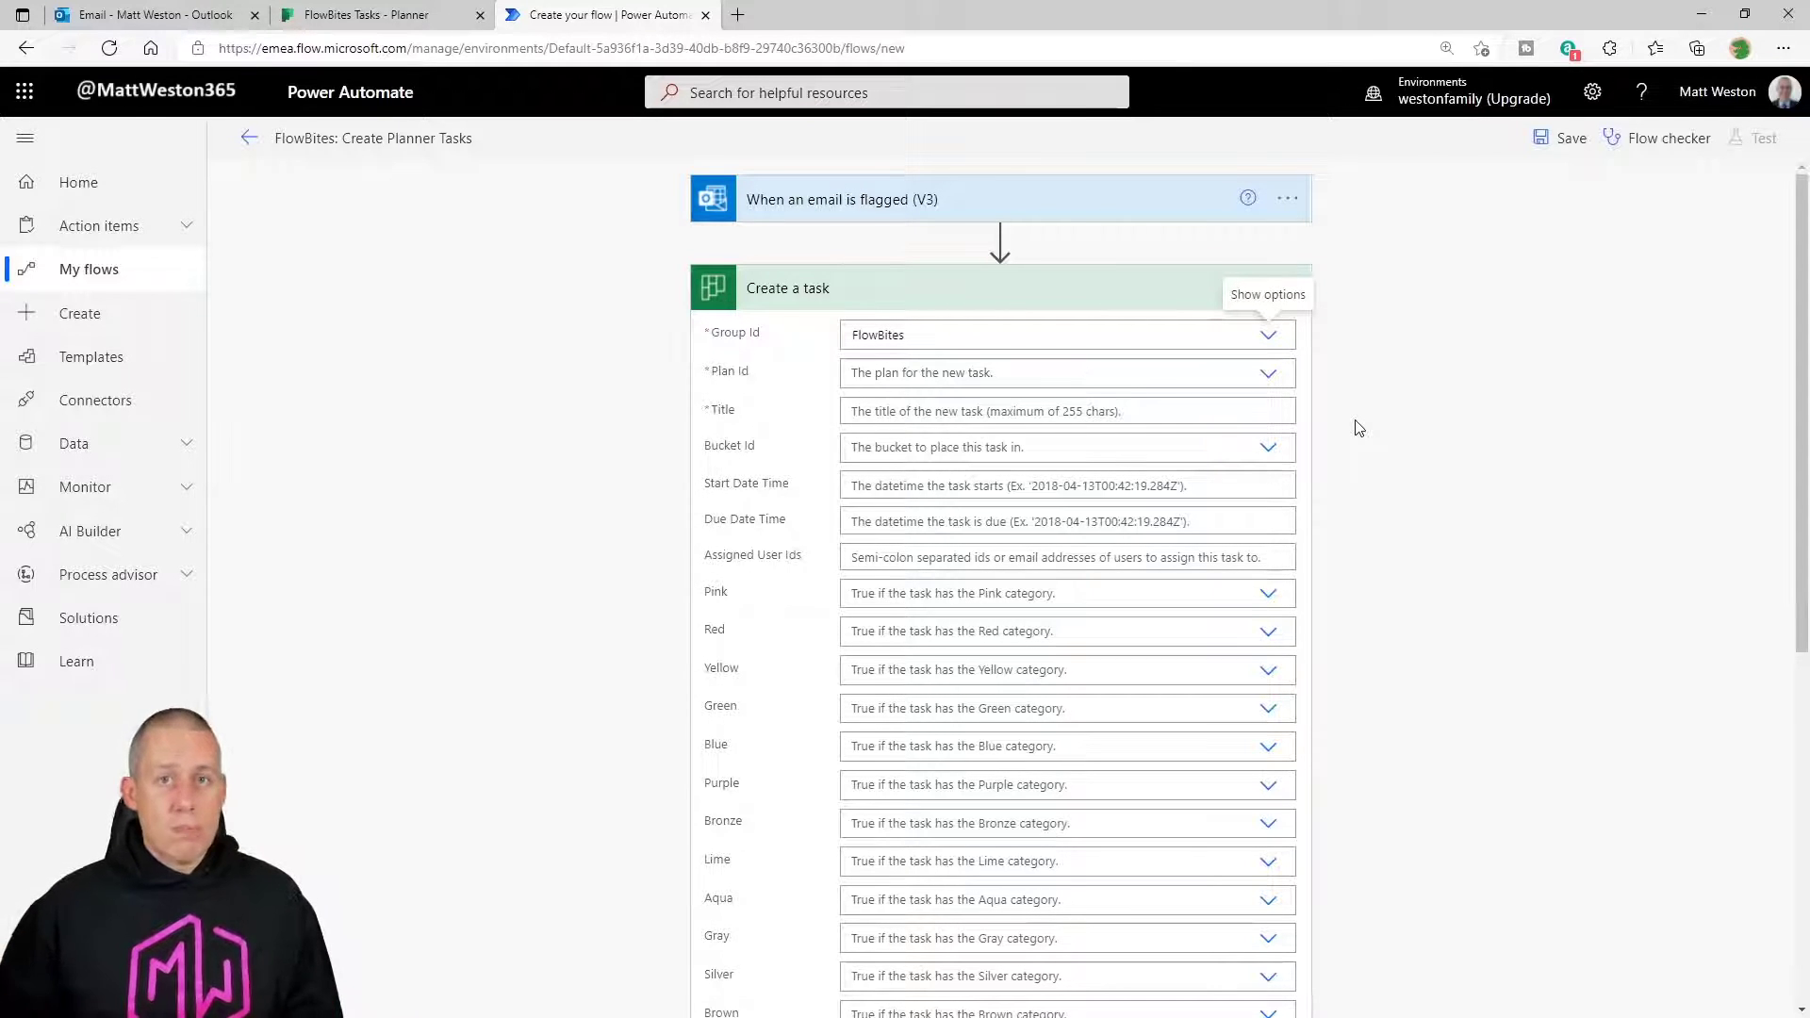
click(1268, 375)
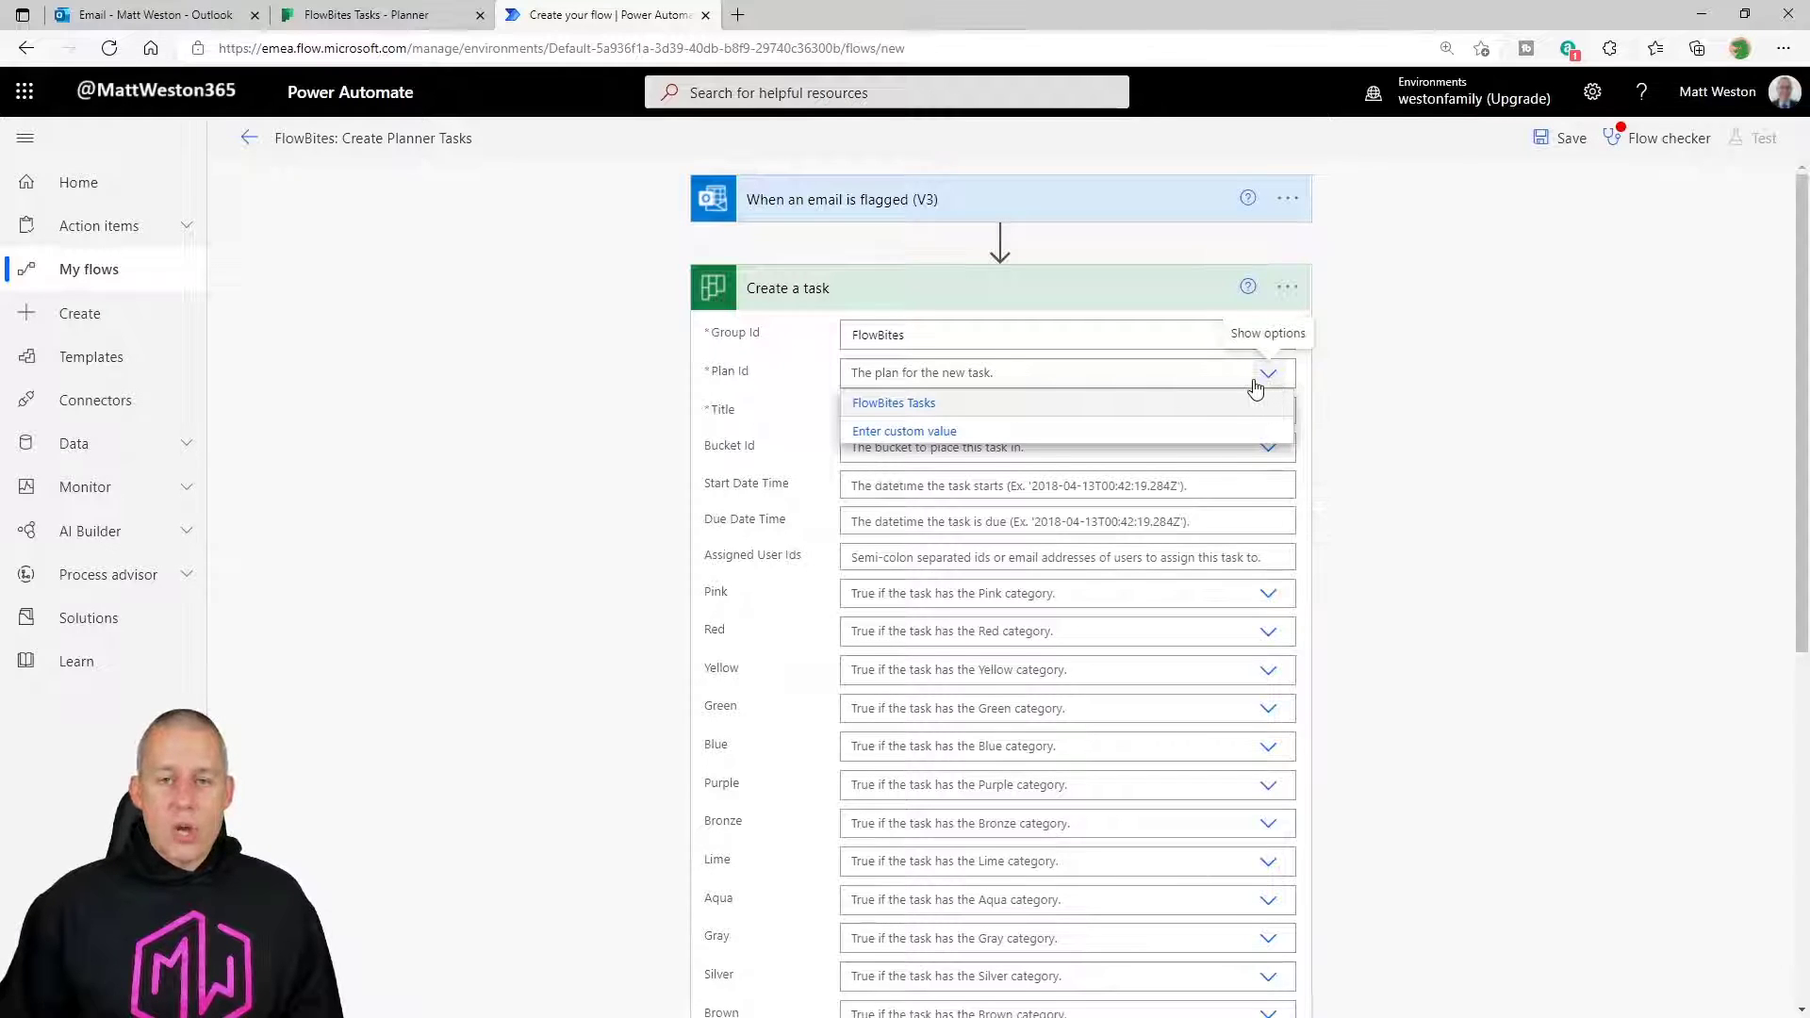
click(956, 405)
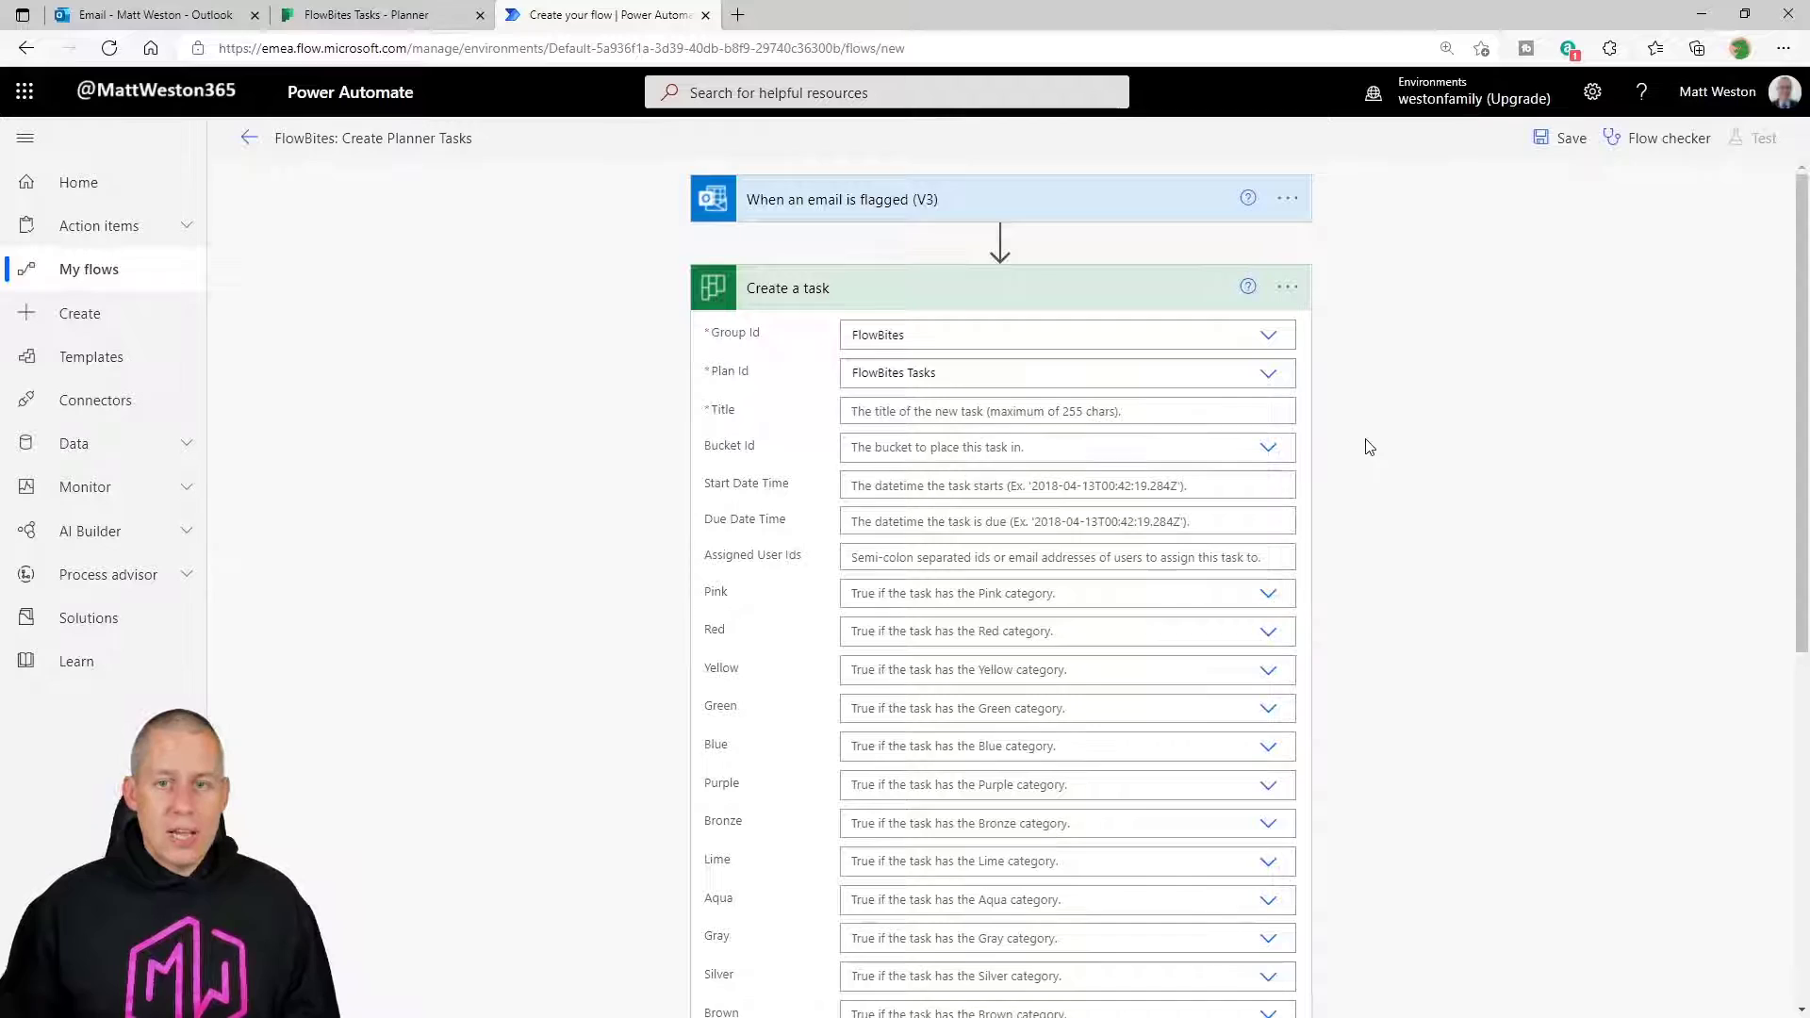
click(1266, 453)
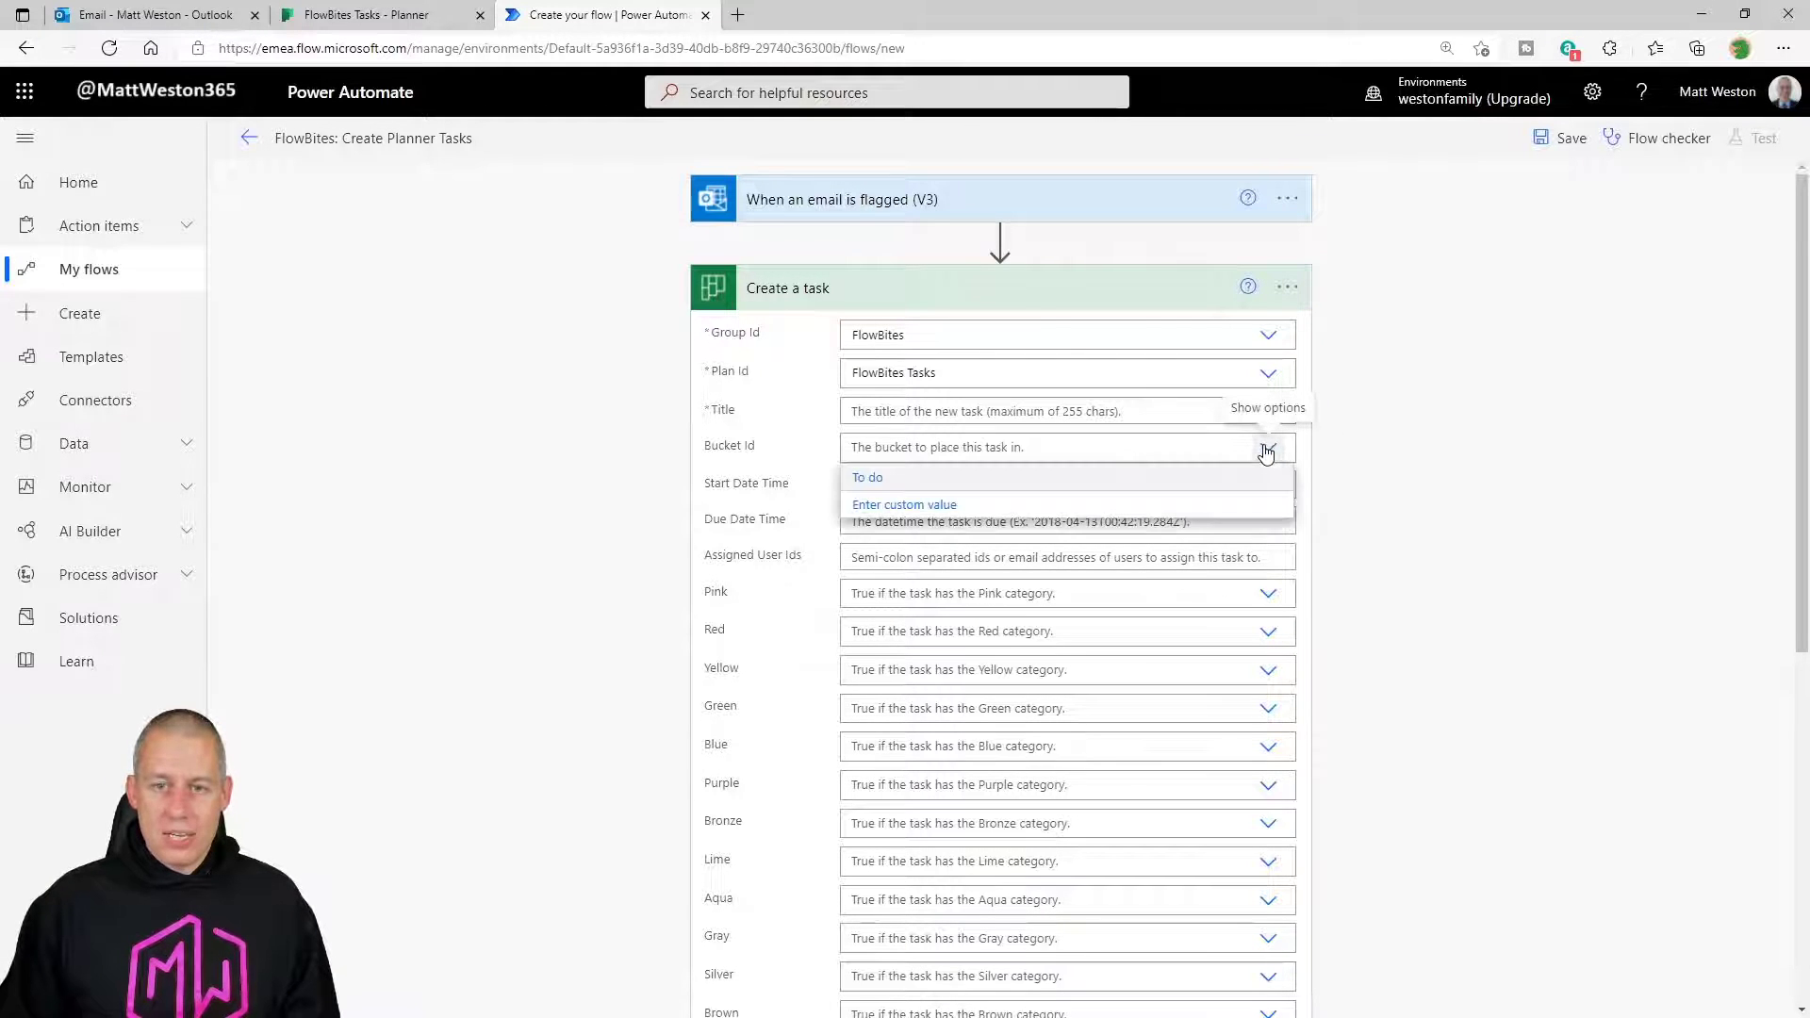
click(891, 487)
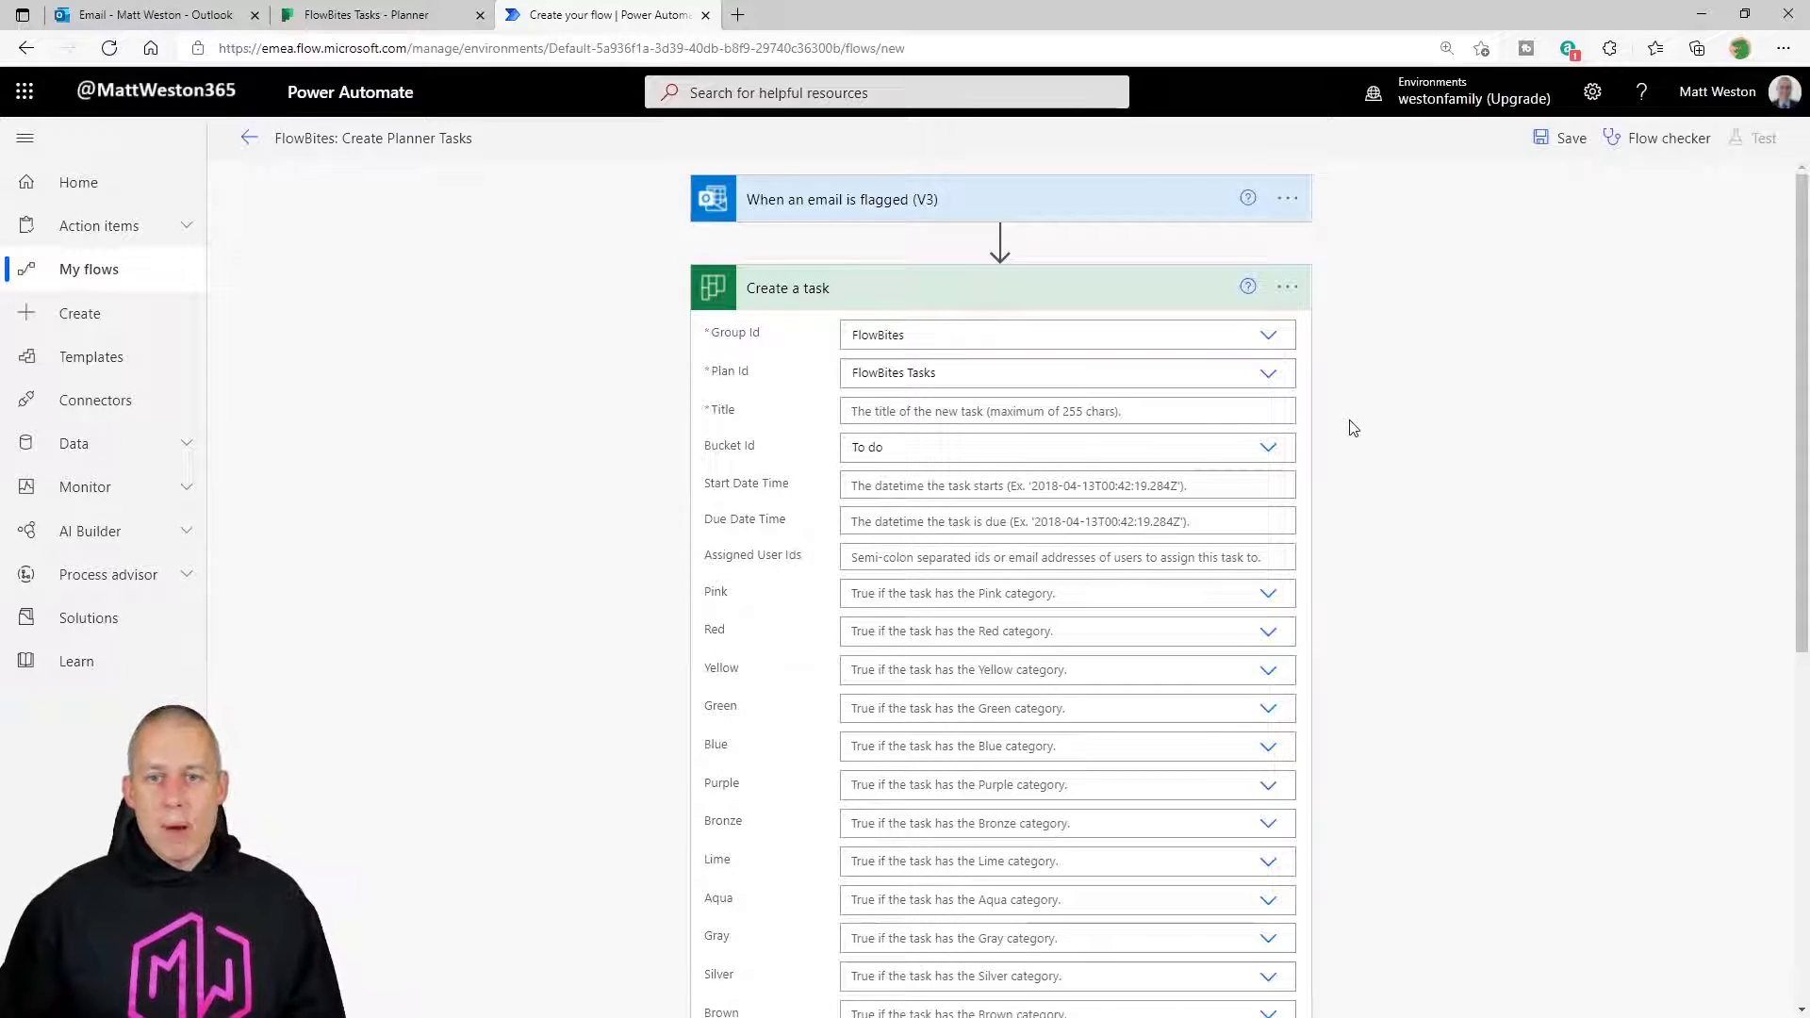
Set the task Title to 'Process email' followed by the email's Subject.
click(939, 412)
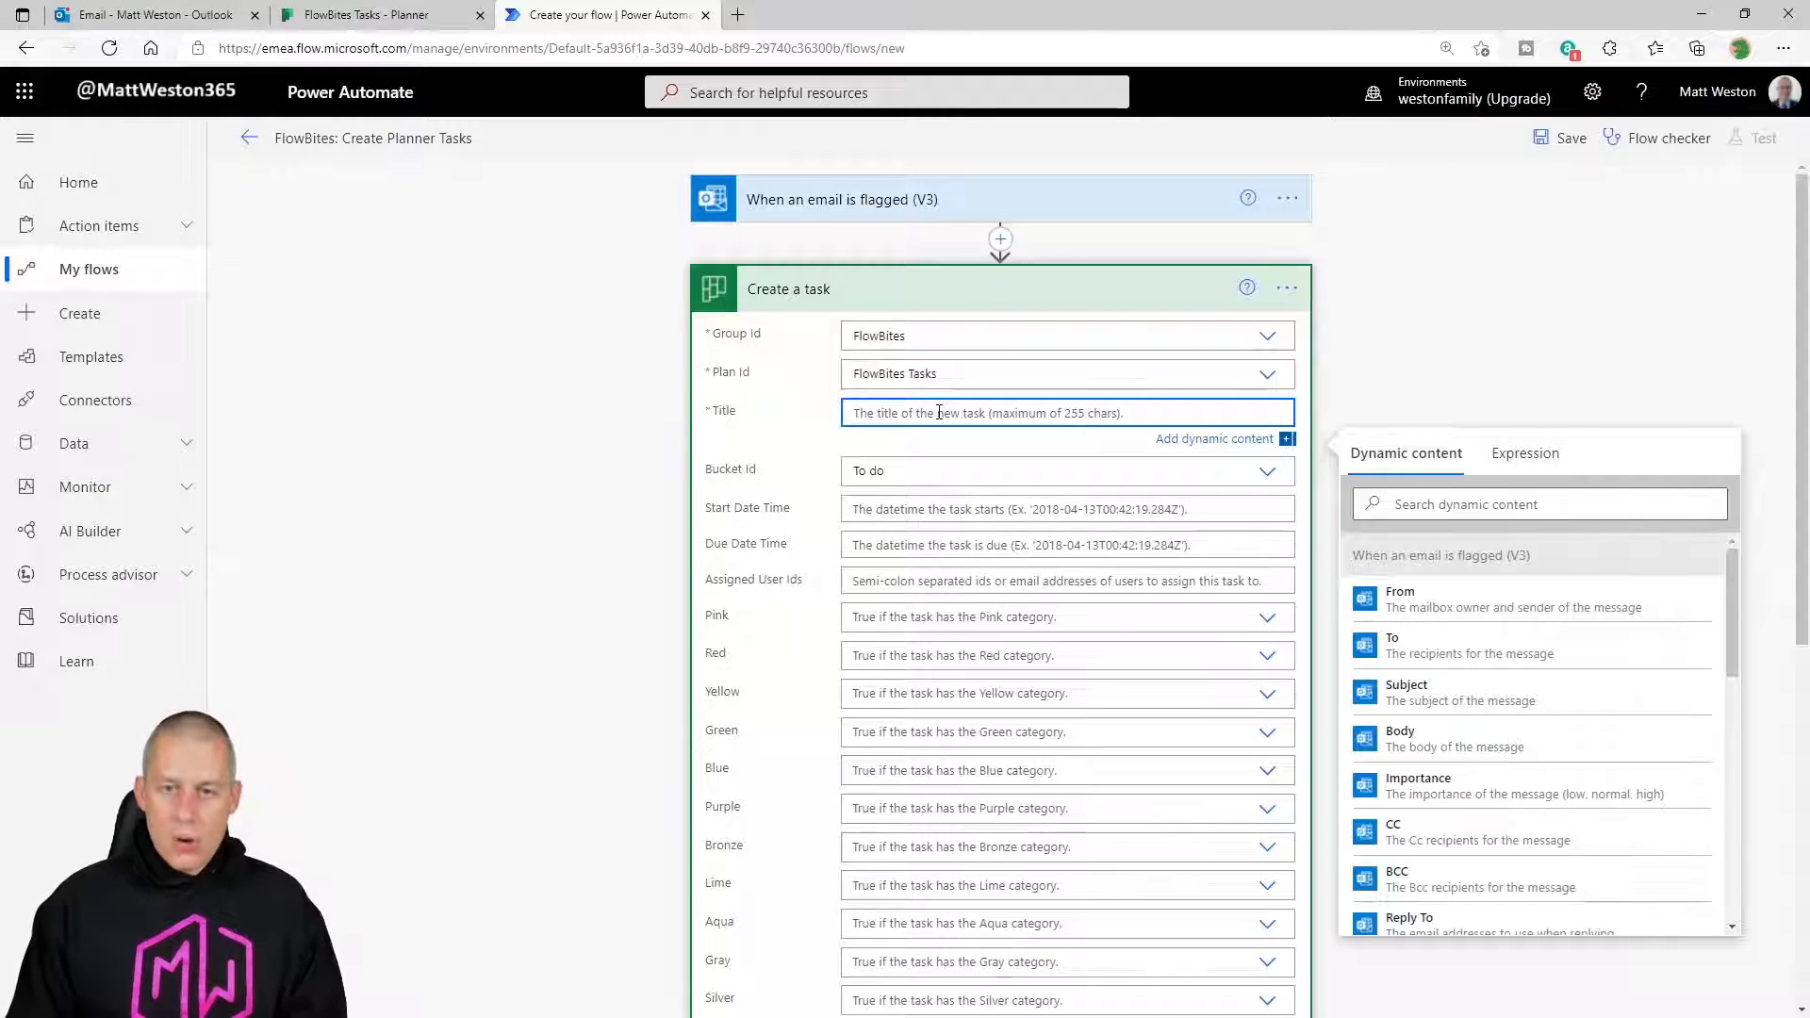
text(Process email:)
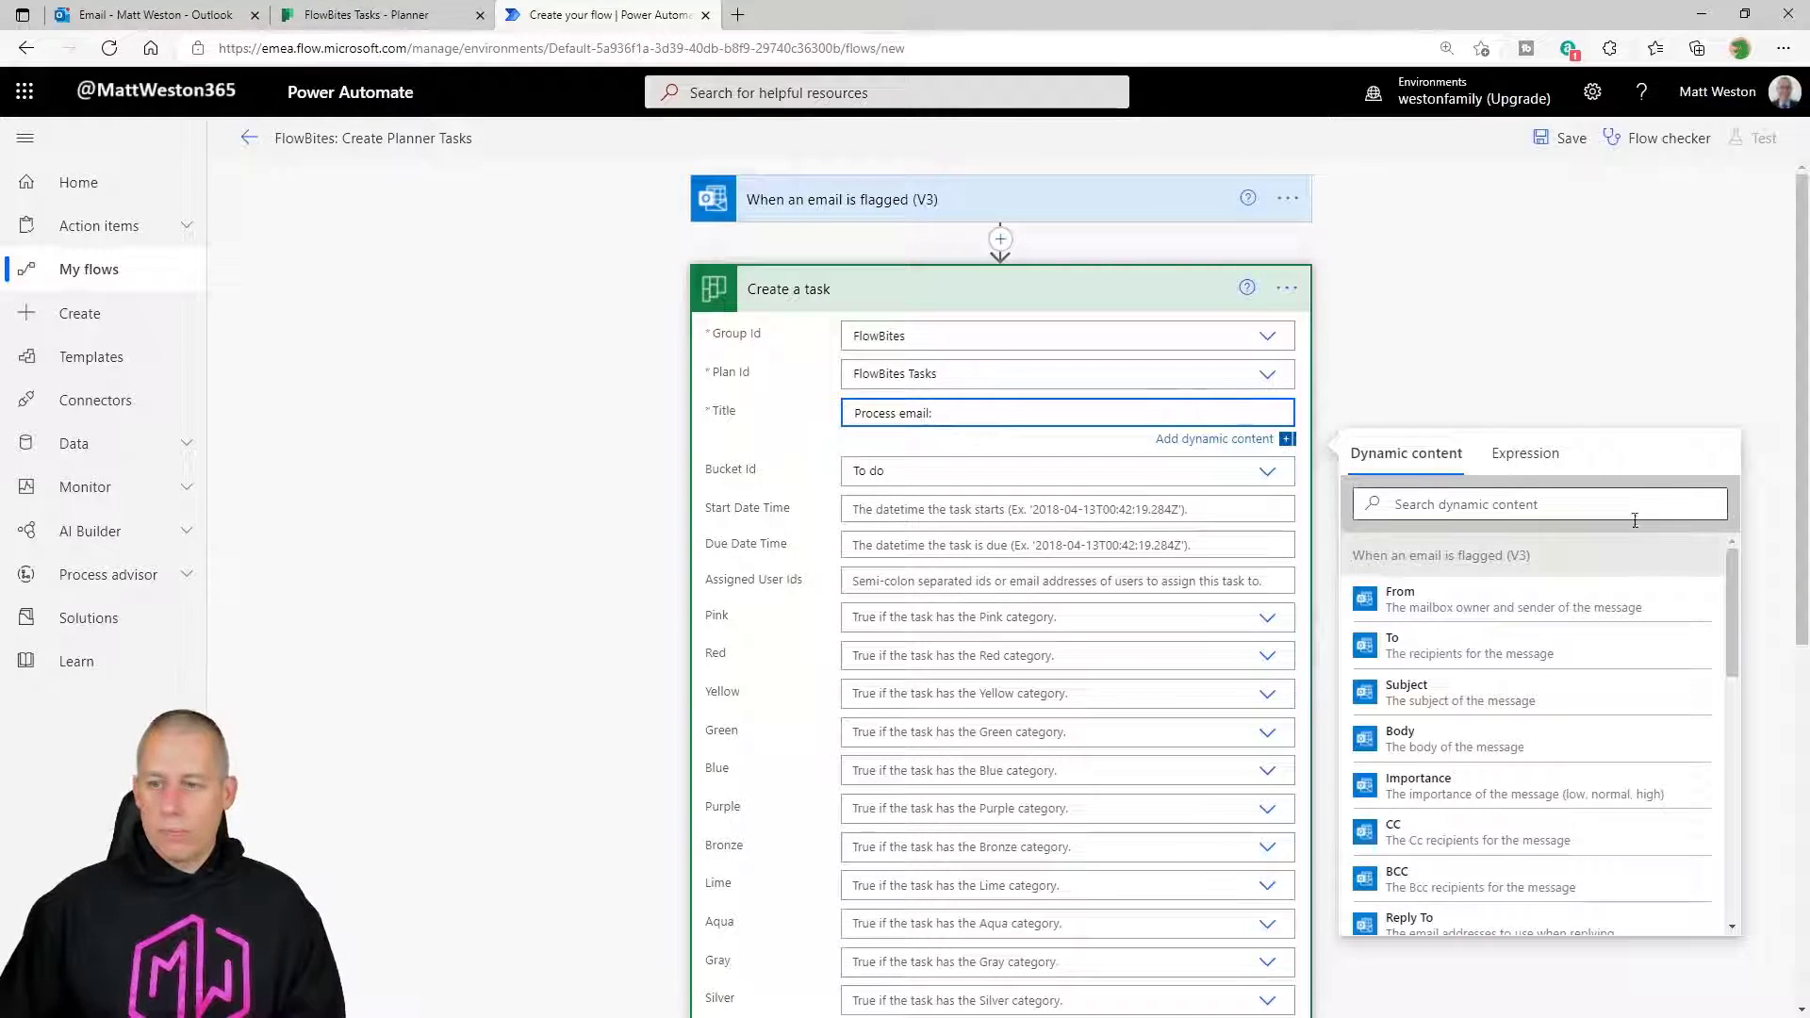
click(1609, 505)
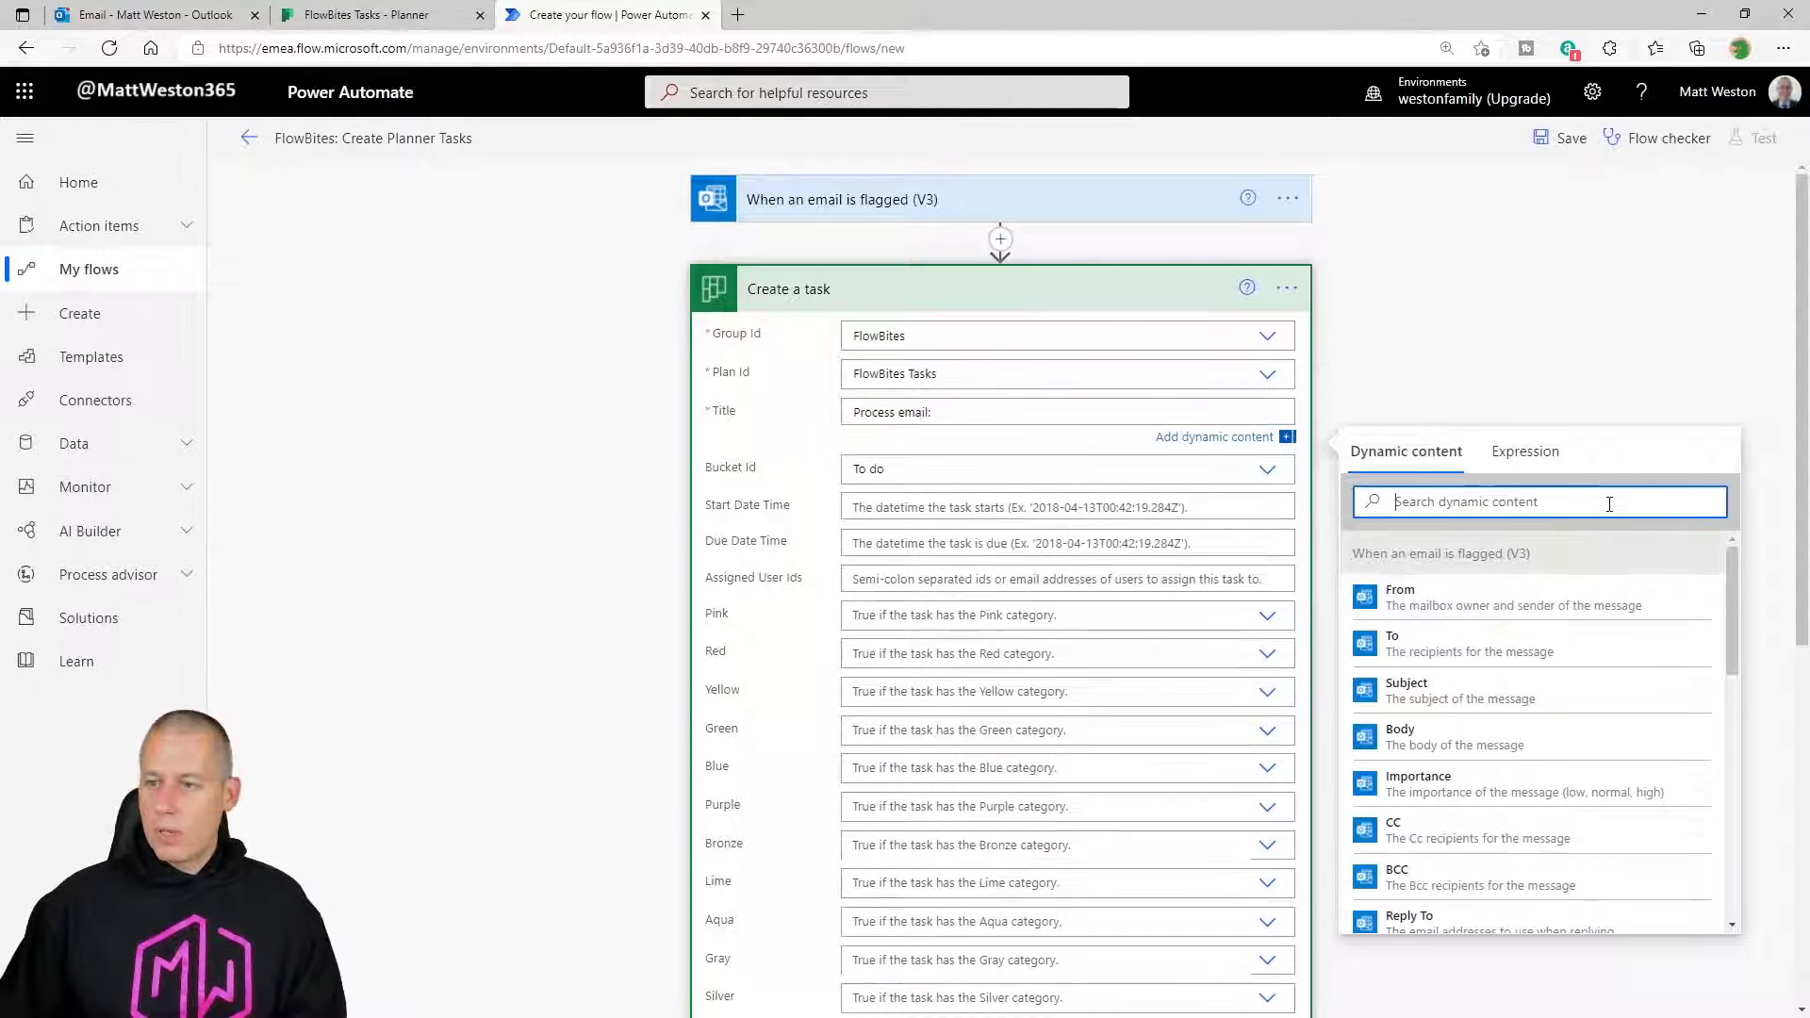
text(subj)
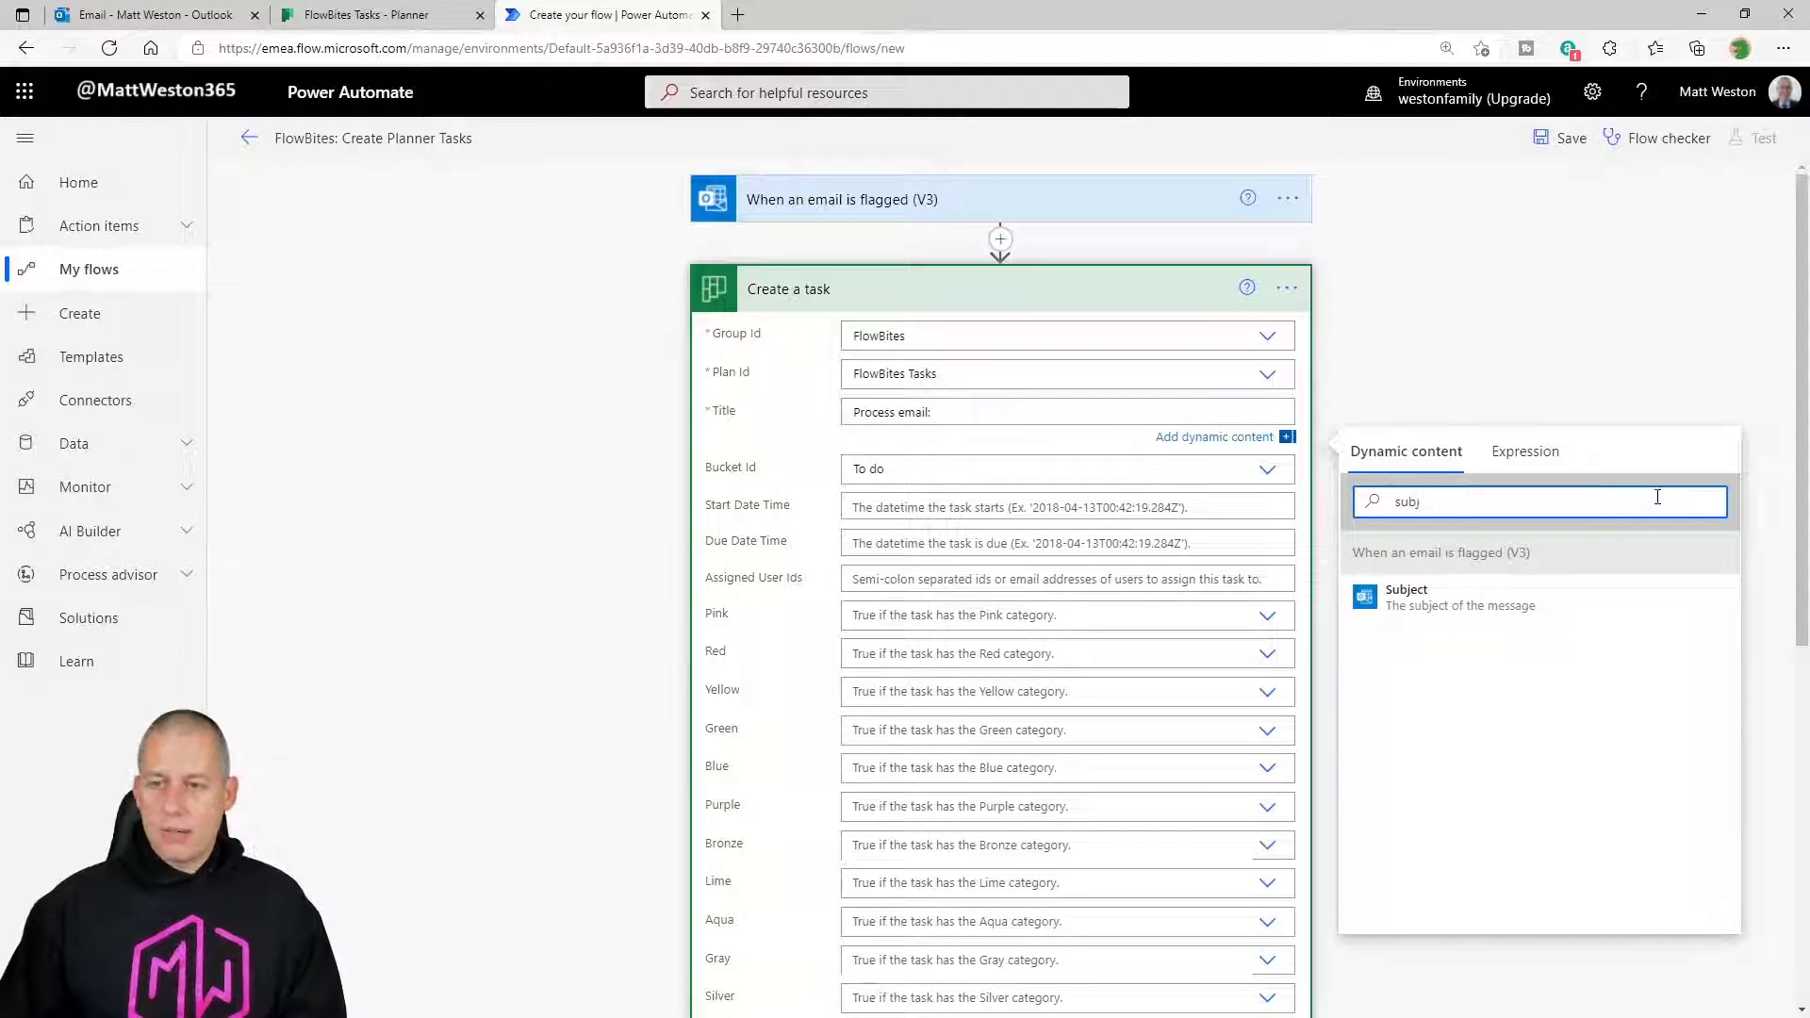
click(1470, 601)
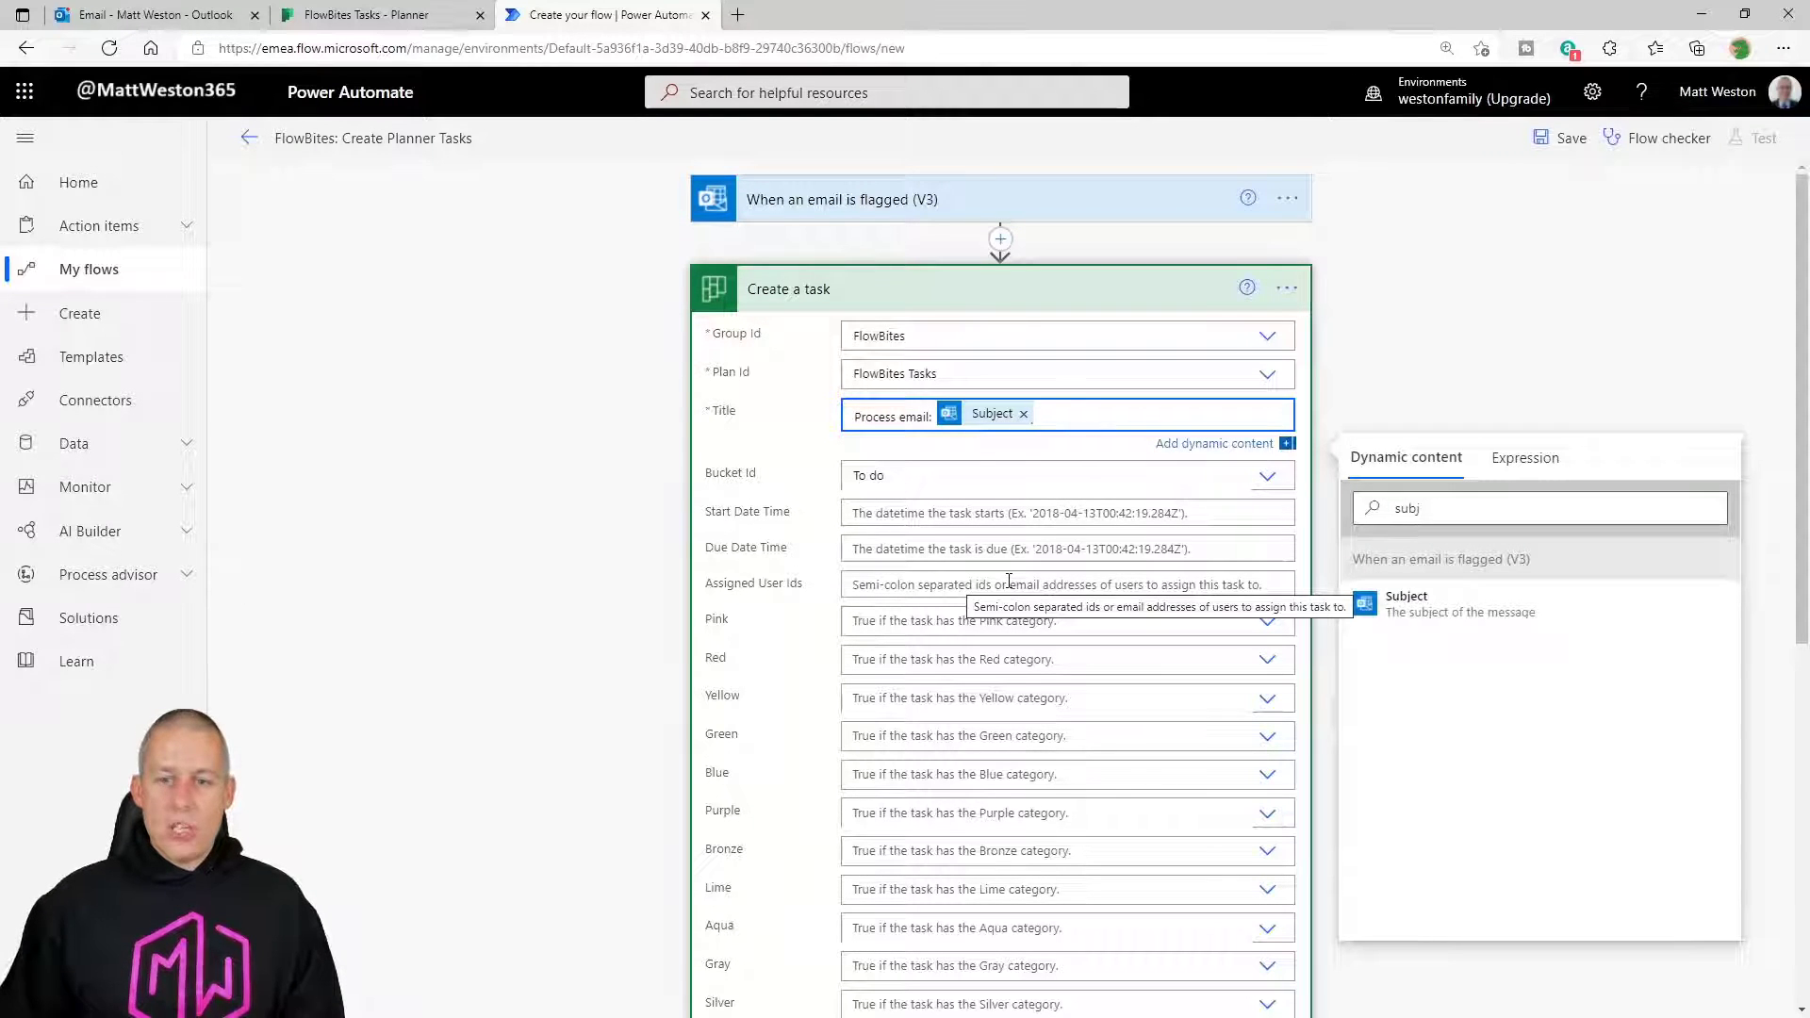
Enter the account owner's e-mail address in Assigned User Ids.
click(1005, 582)
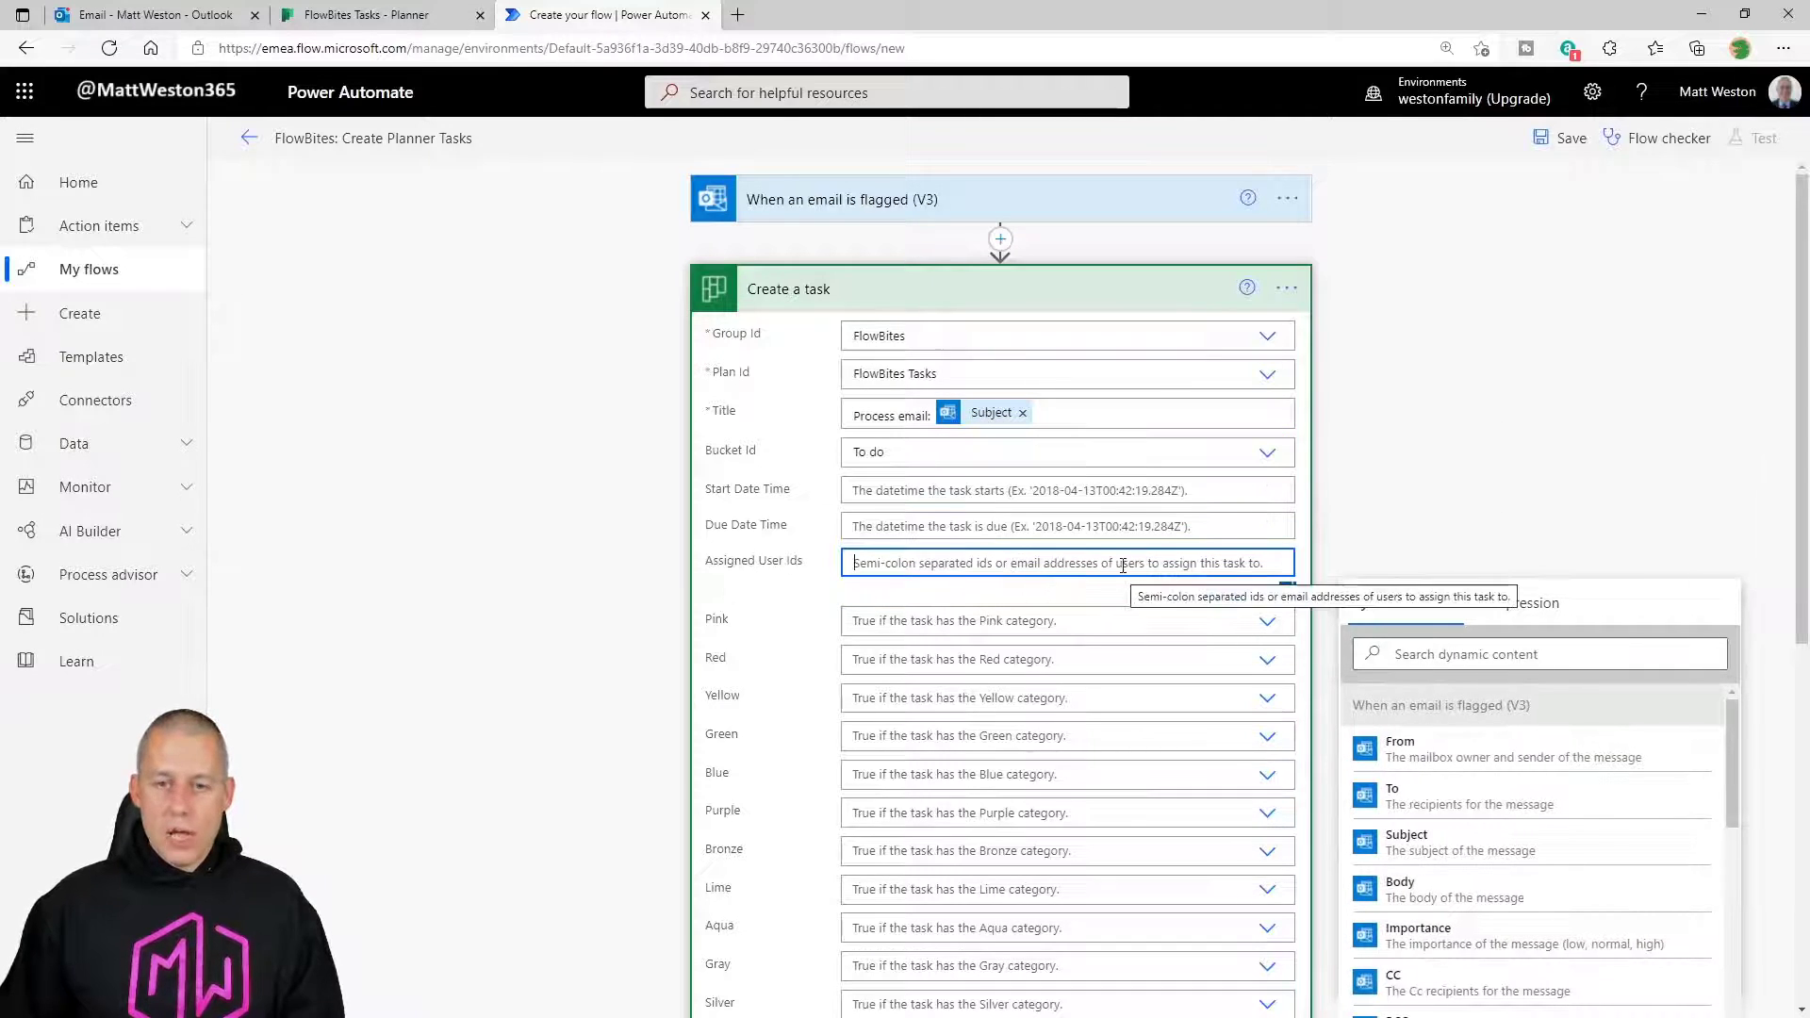
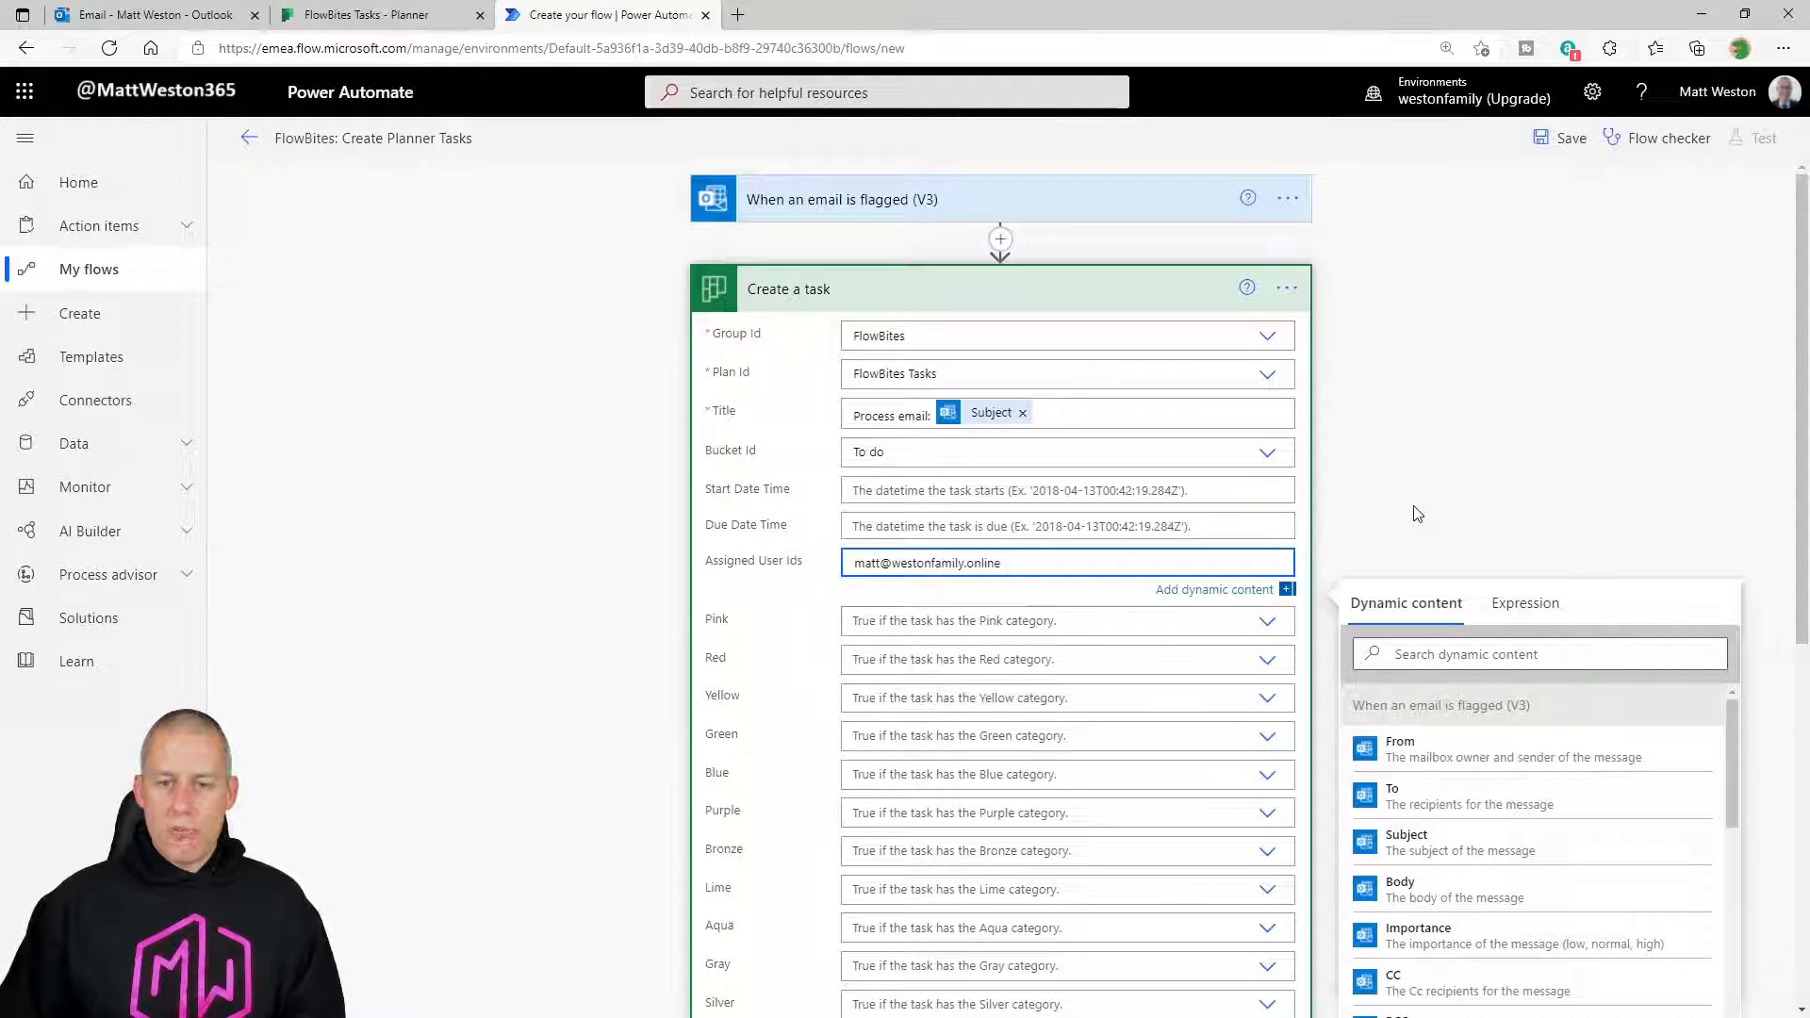
click(1417, 514)
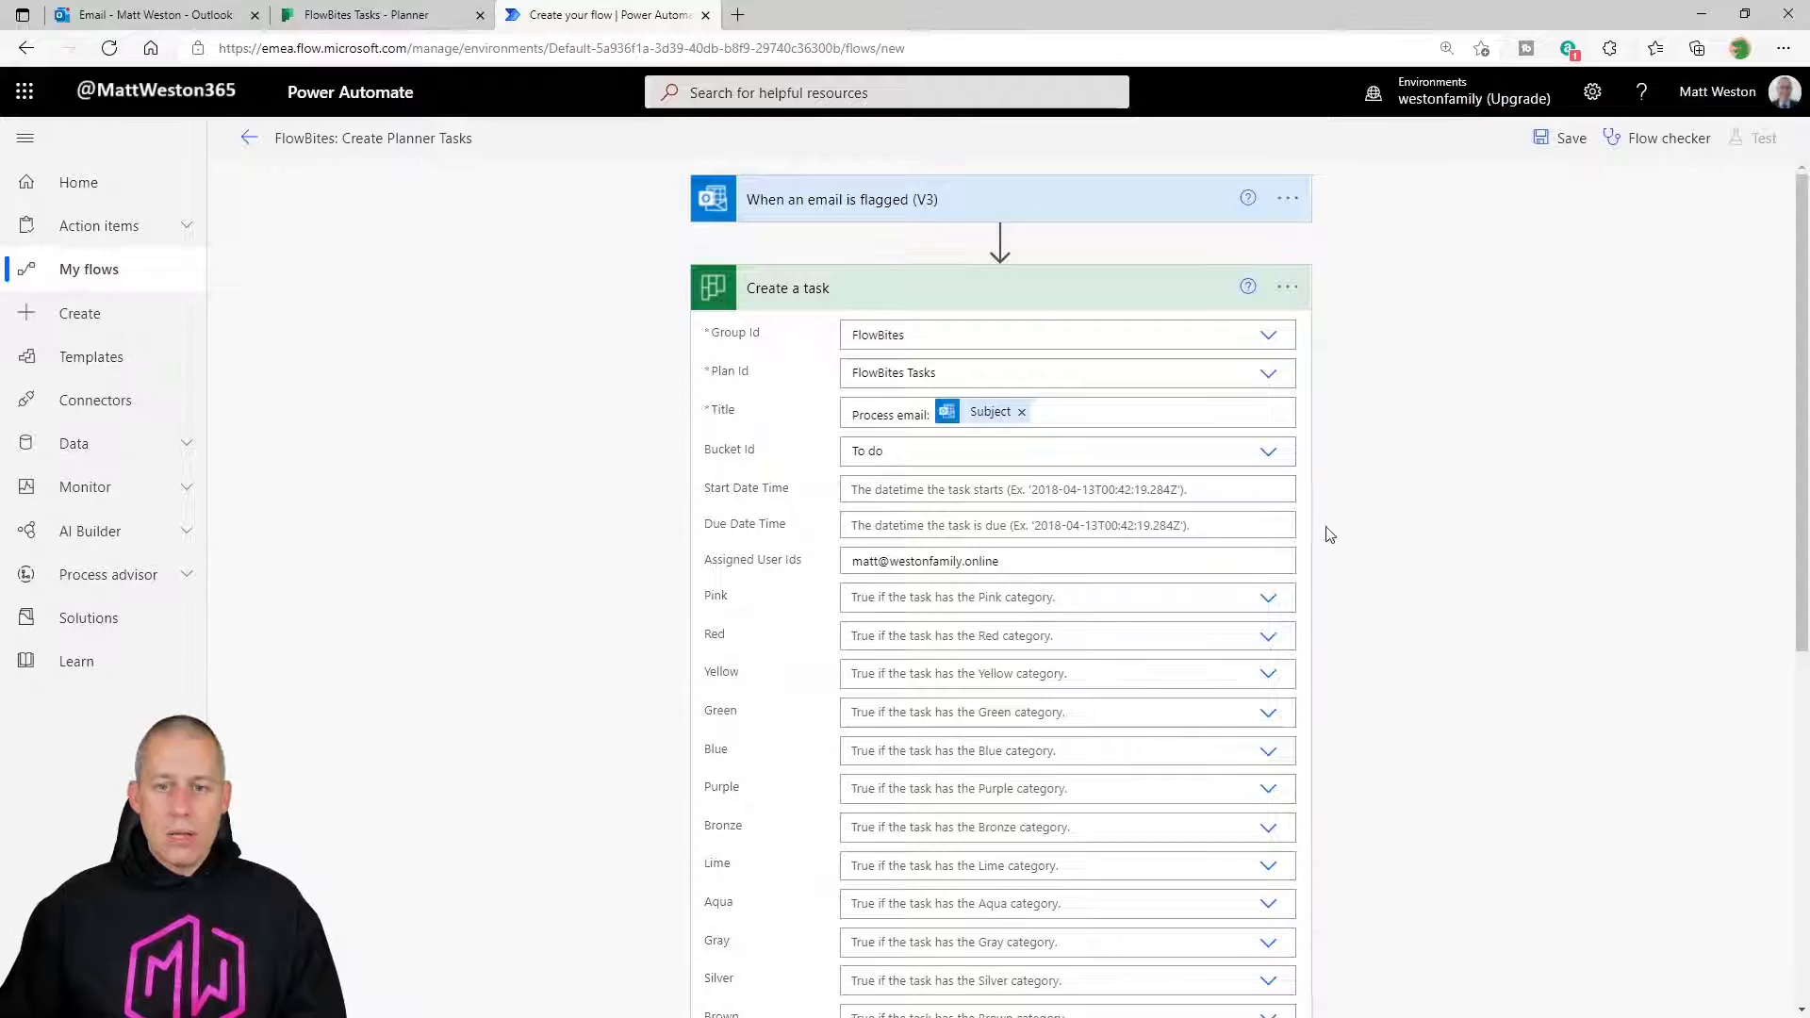
Set the Pink category to Yes in the Create a task action.
scroll(1084, 622, down, 6)
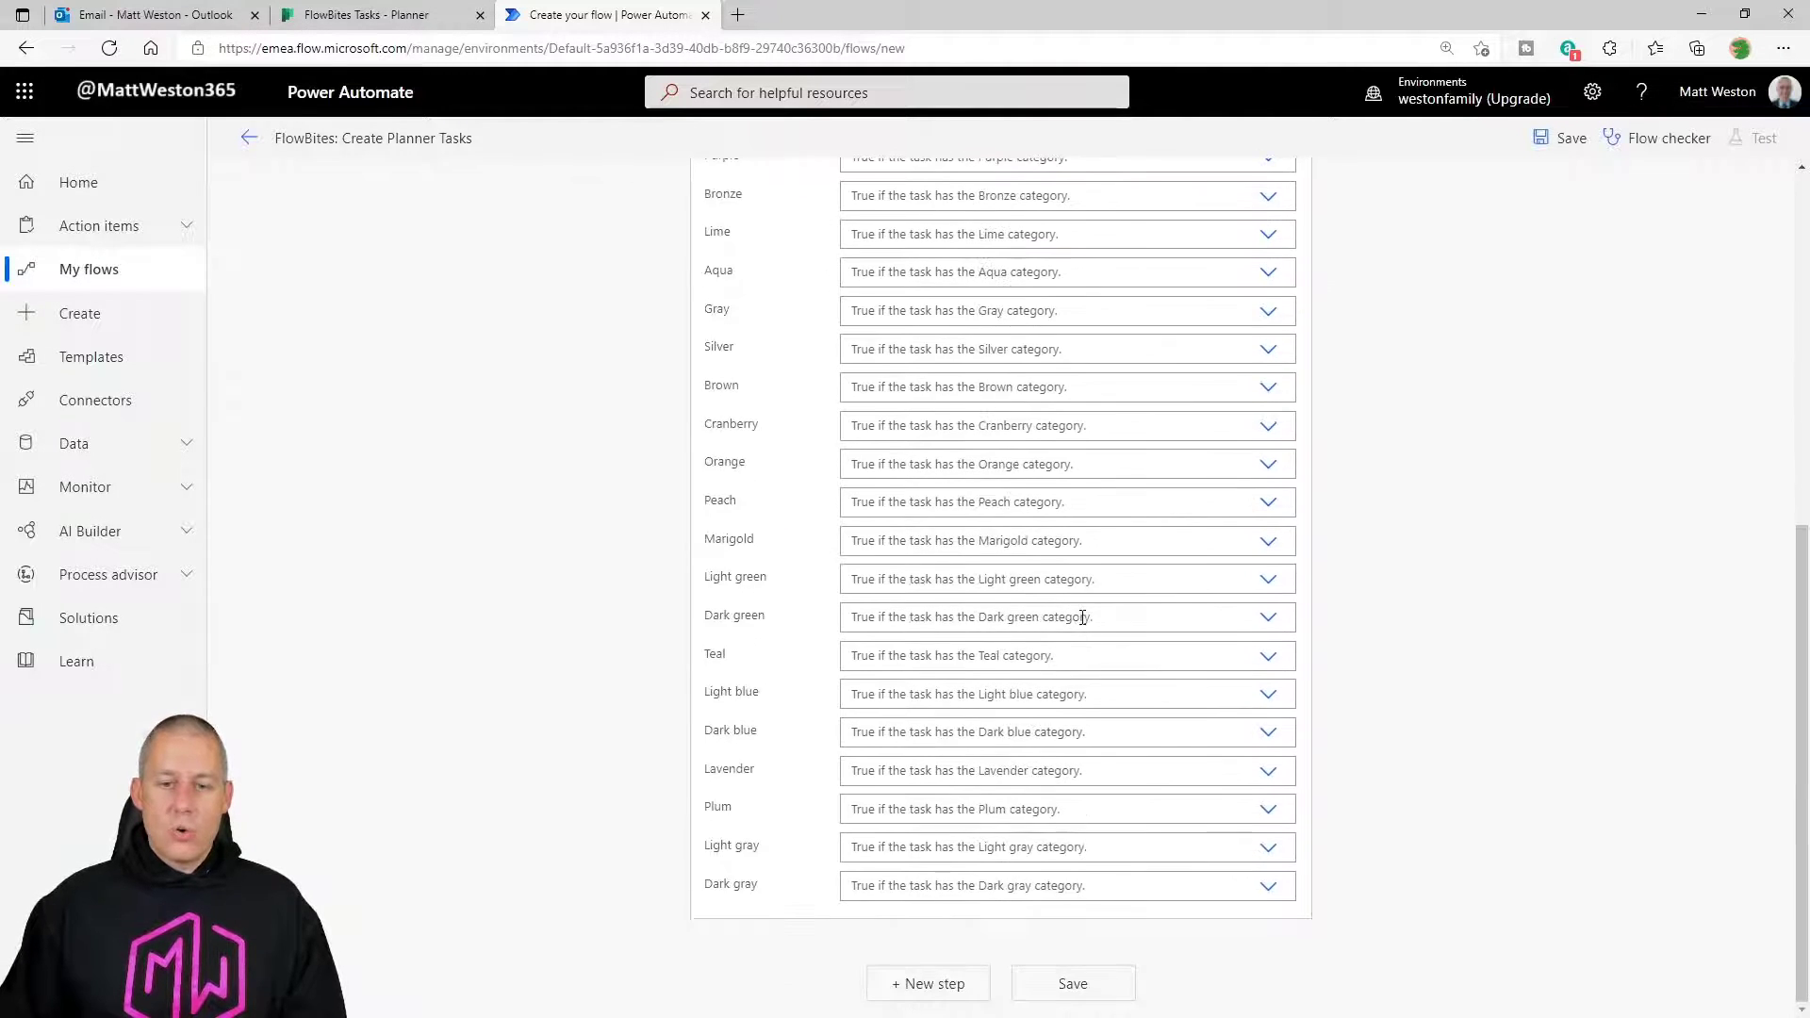
scroll(1082, 622, up, 6)
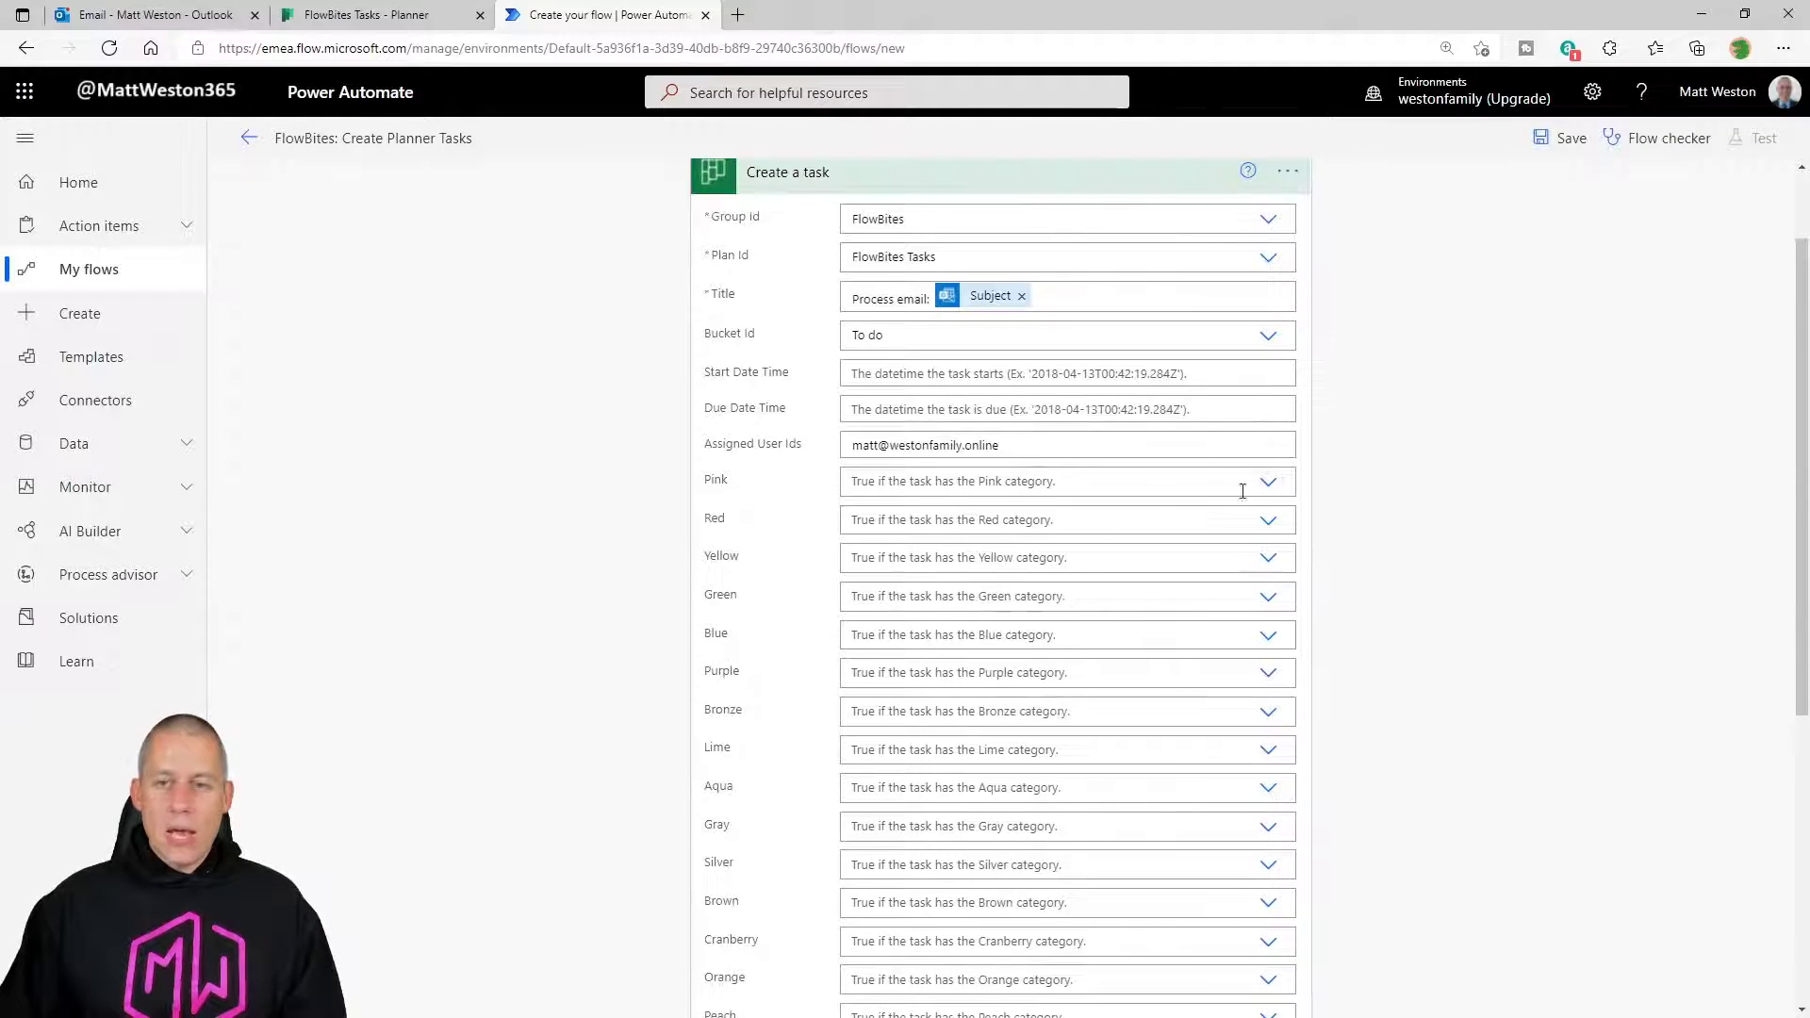
click(1277, 481)
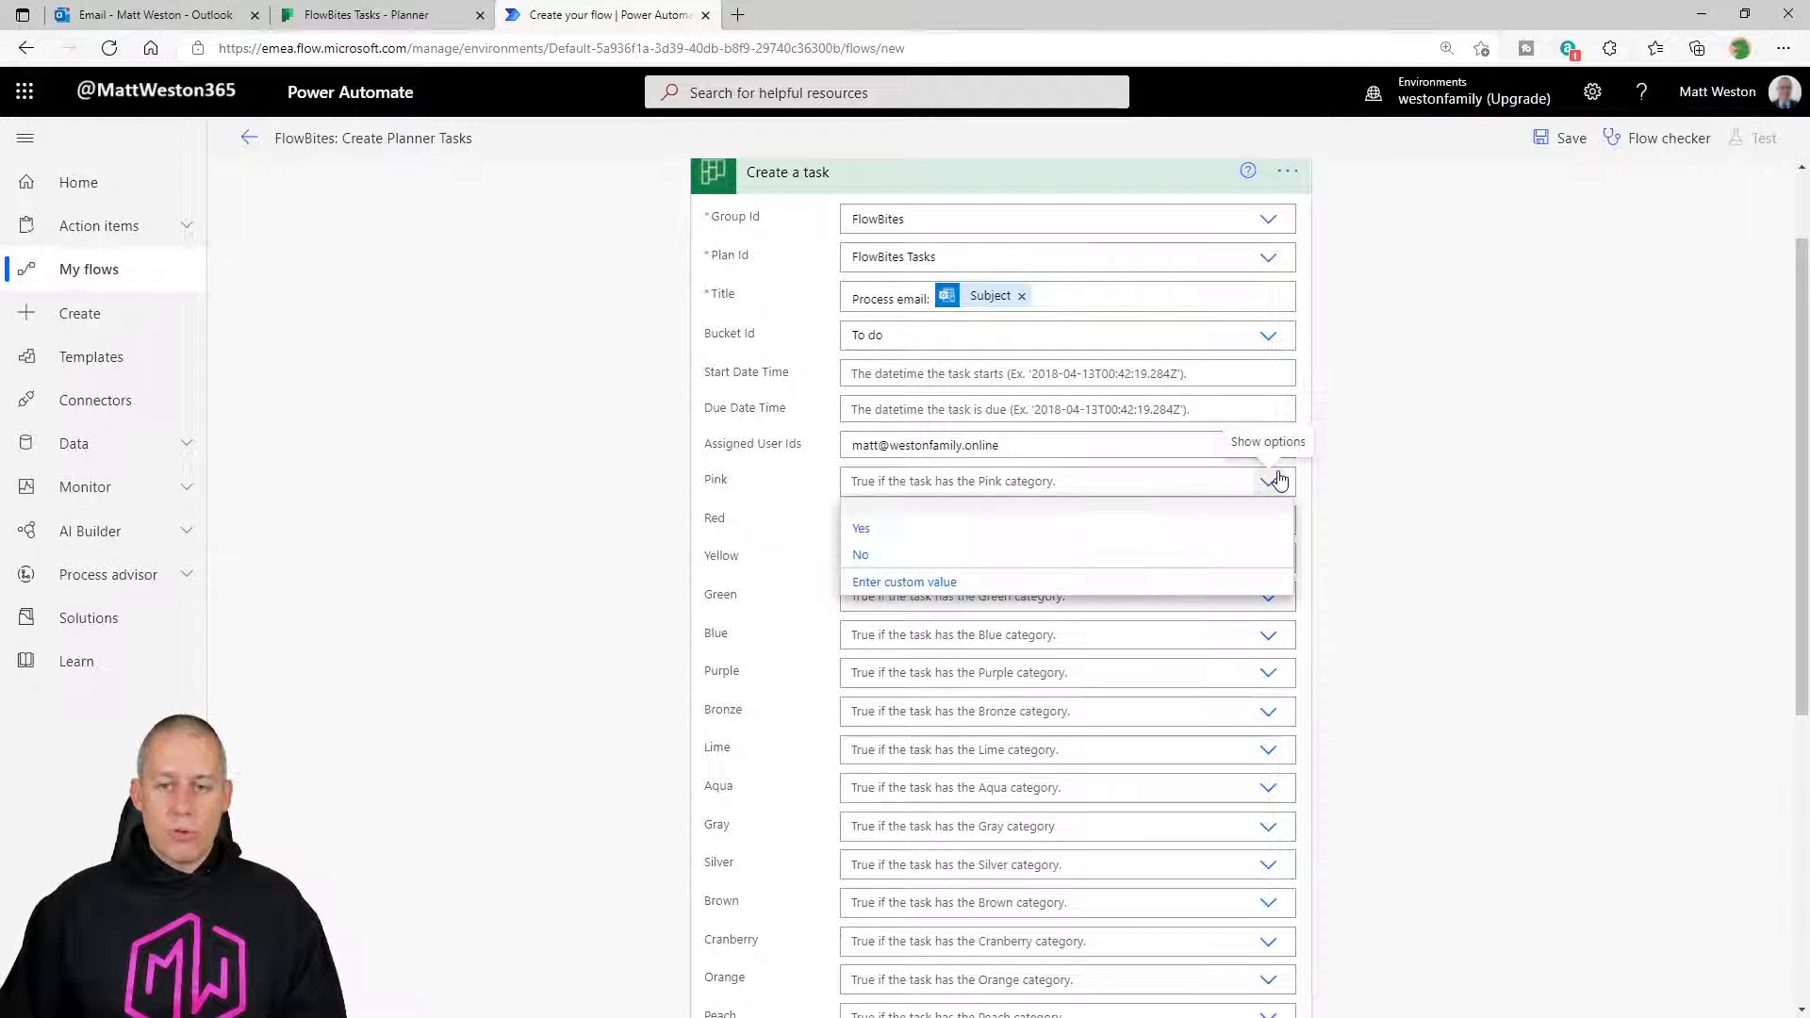
click(956, 530)
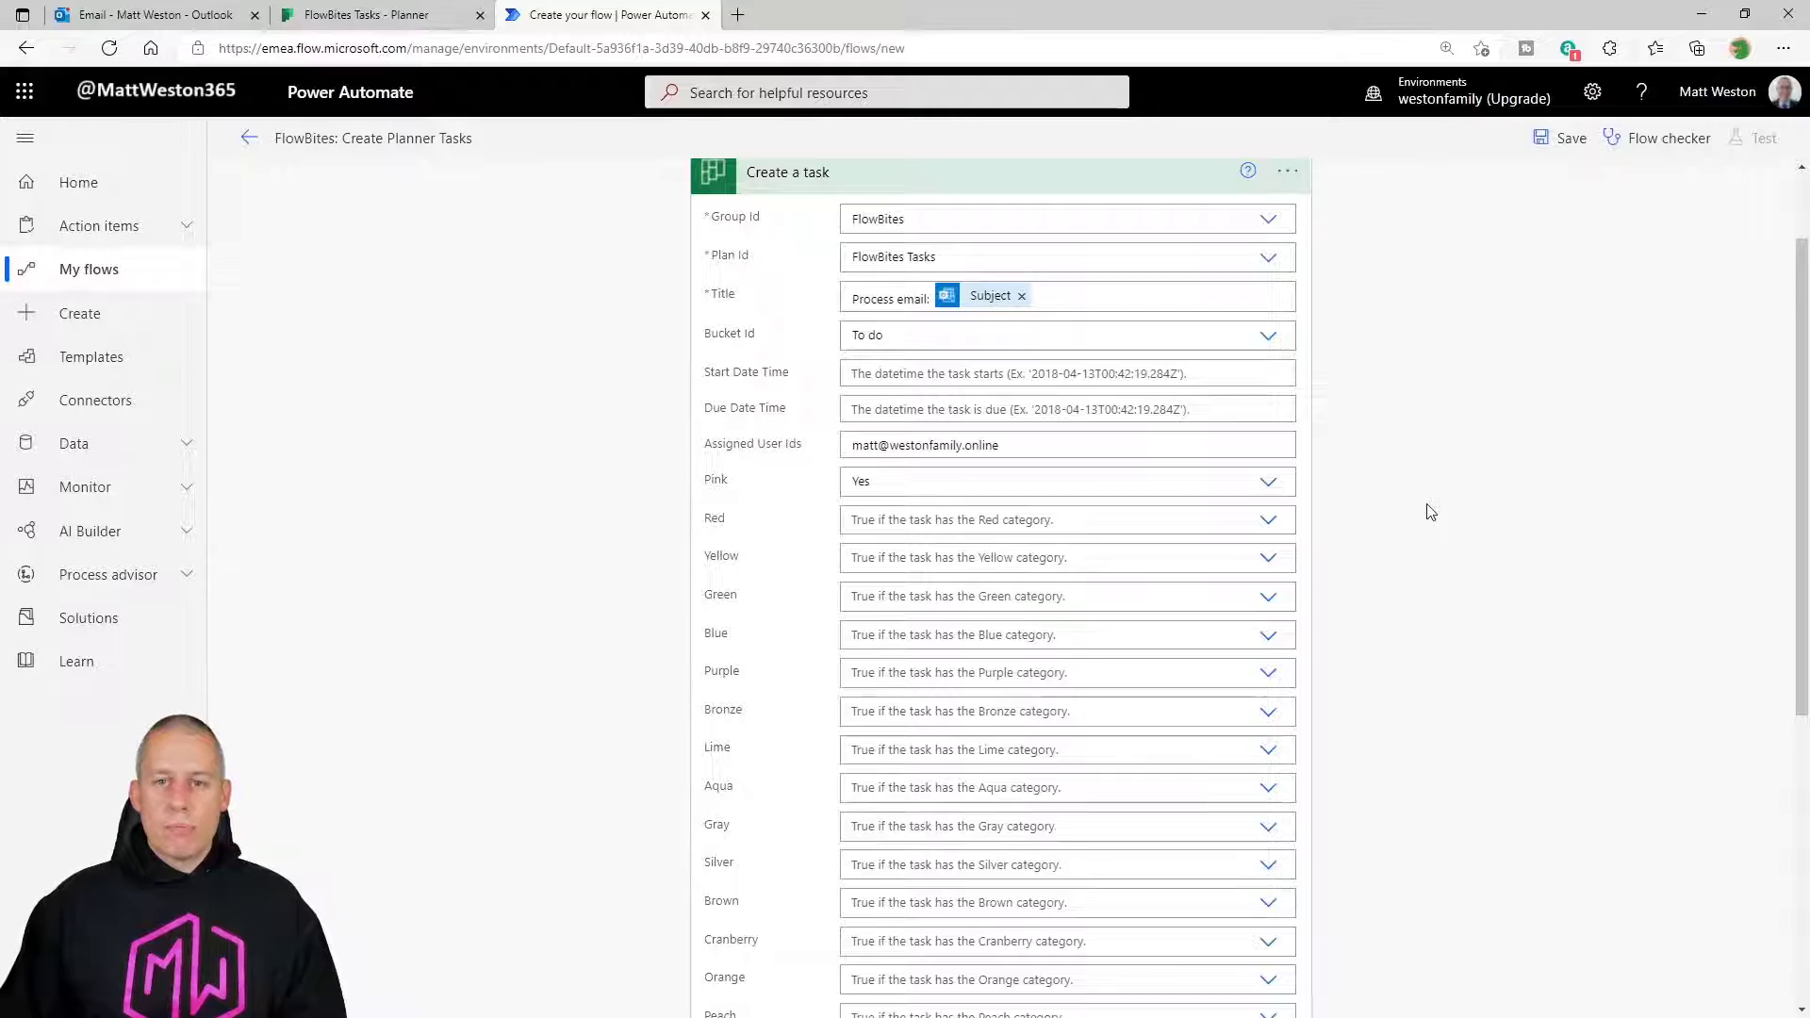
scroll(1429, 512, up, 1)
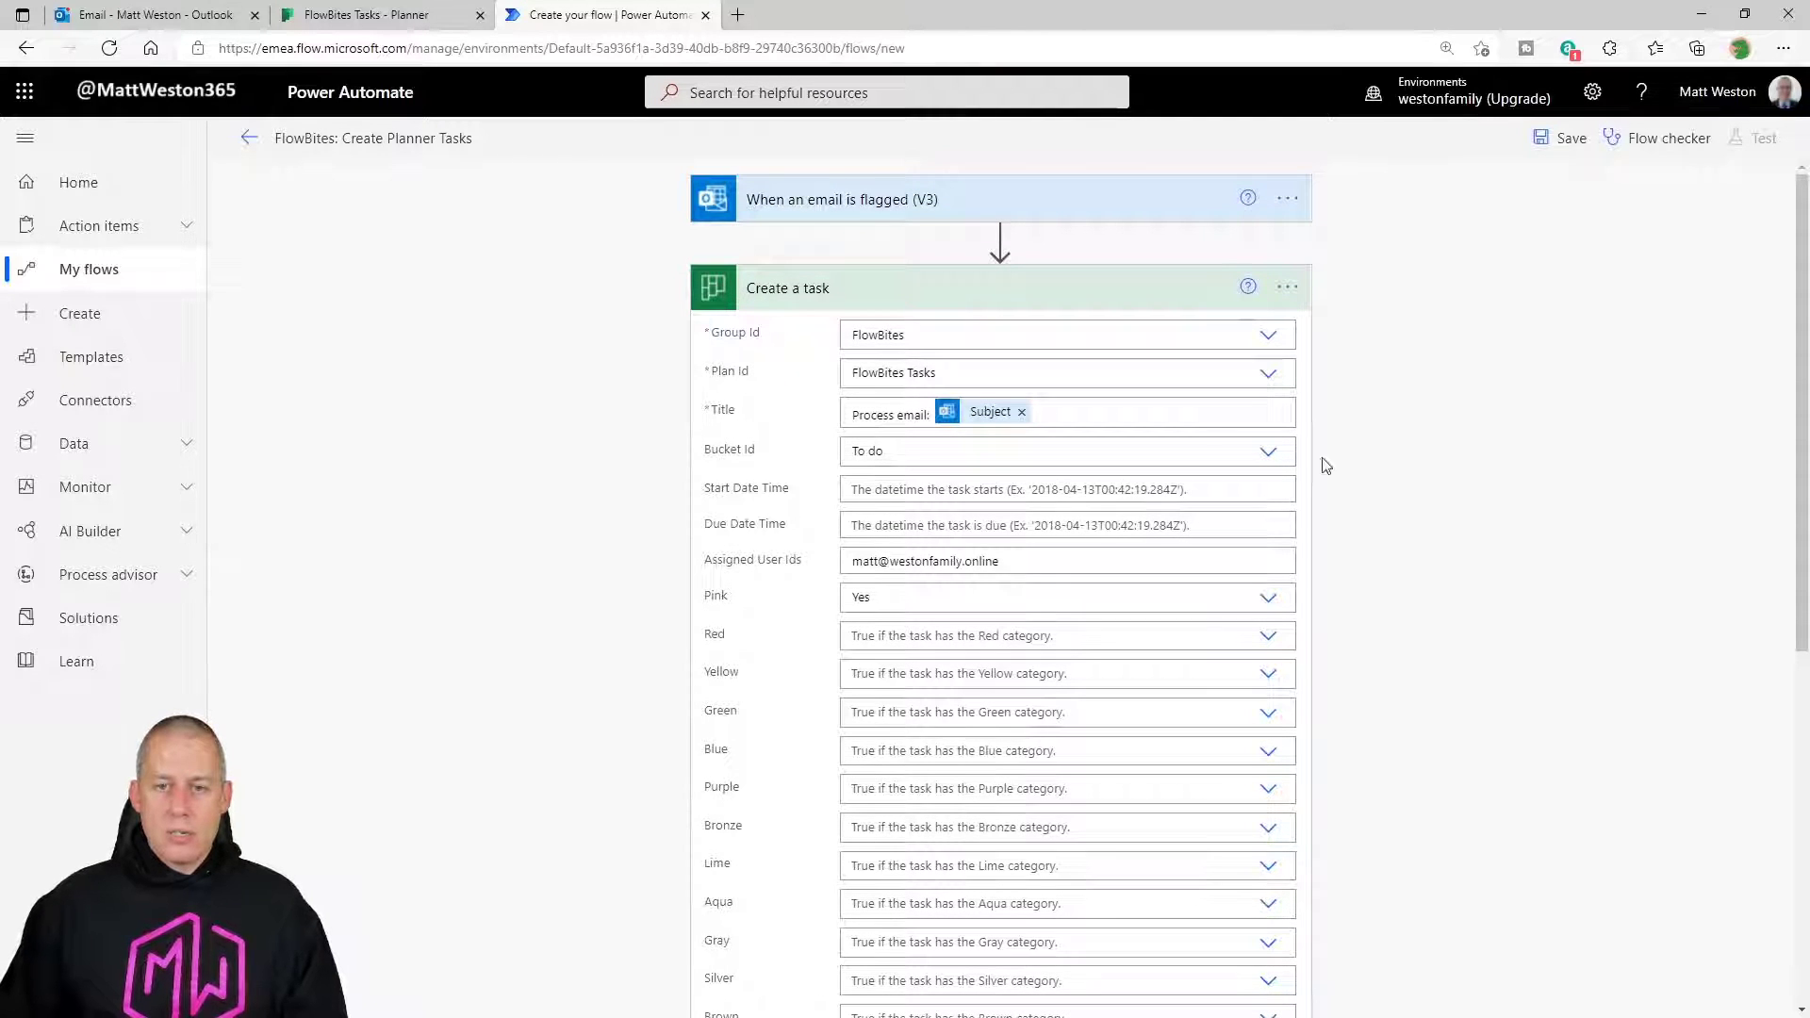
Add a task named 'Demo Task' to the To do bucket of FlowBites Tasks.
click(411, 17)
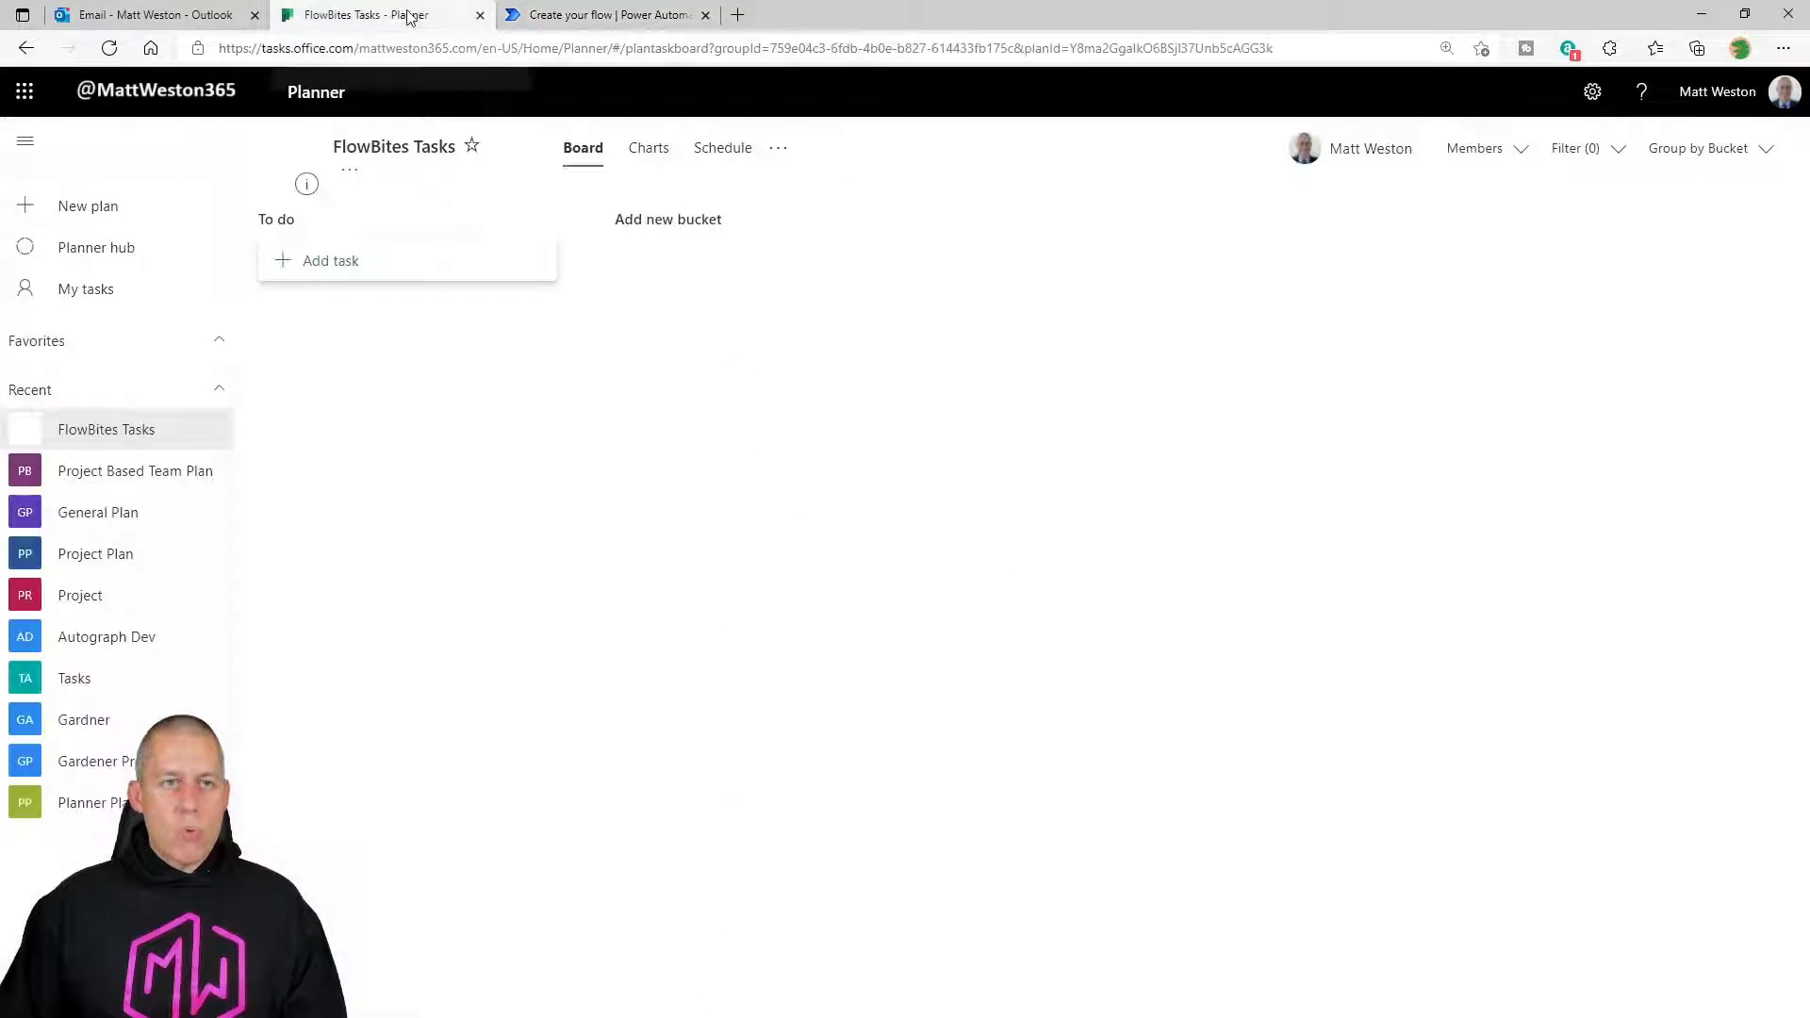
click(348, 262)
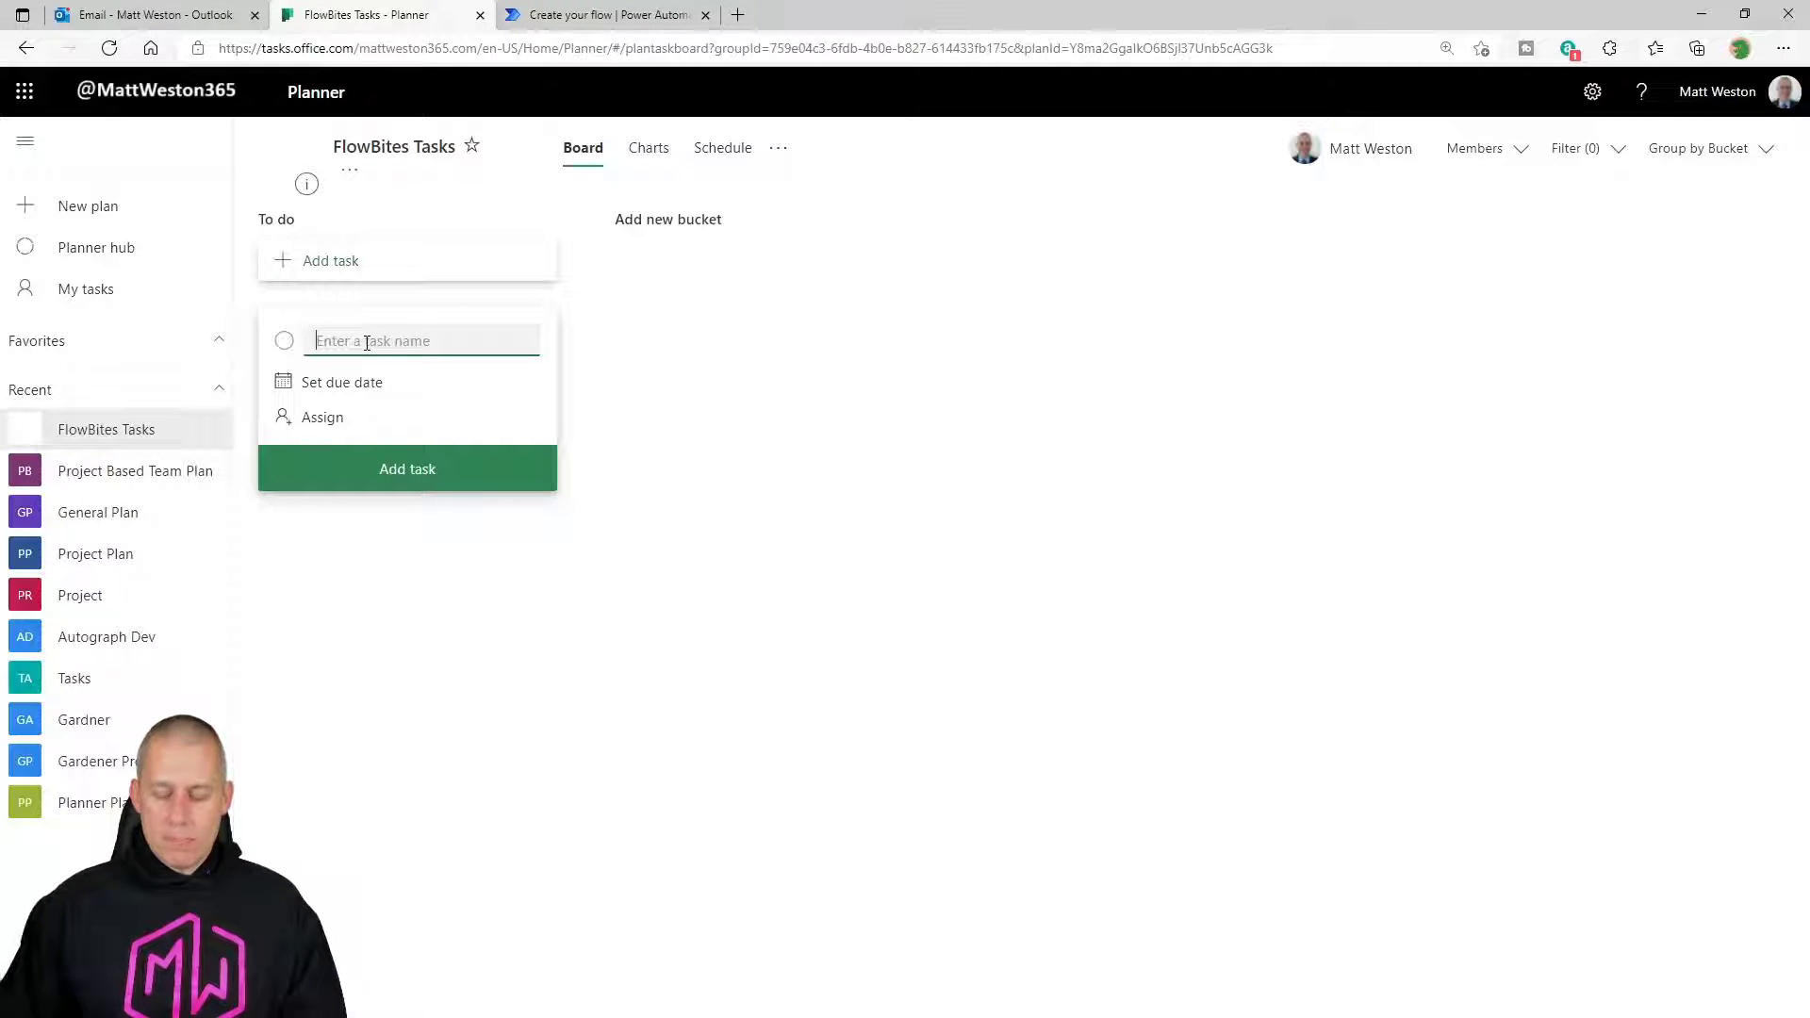
text(Demo Task)
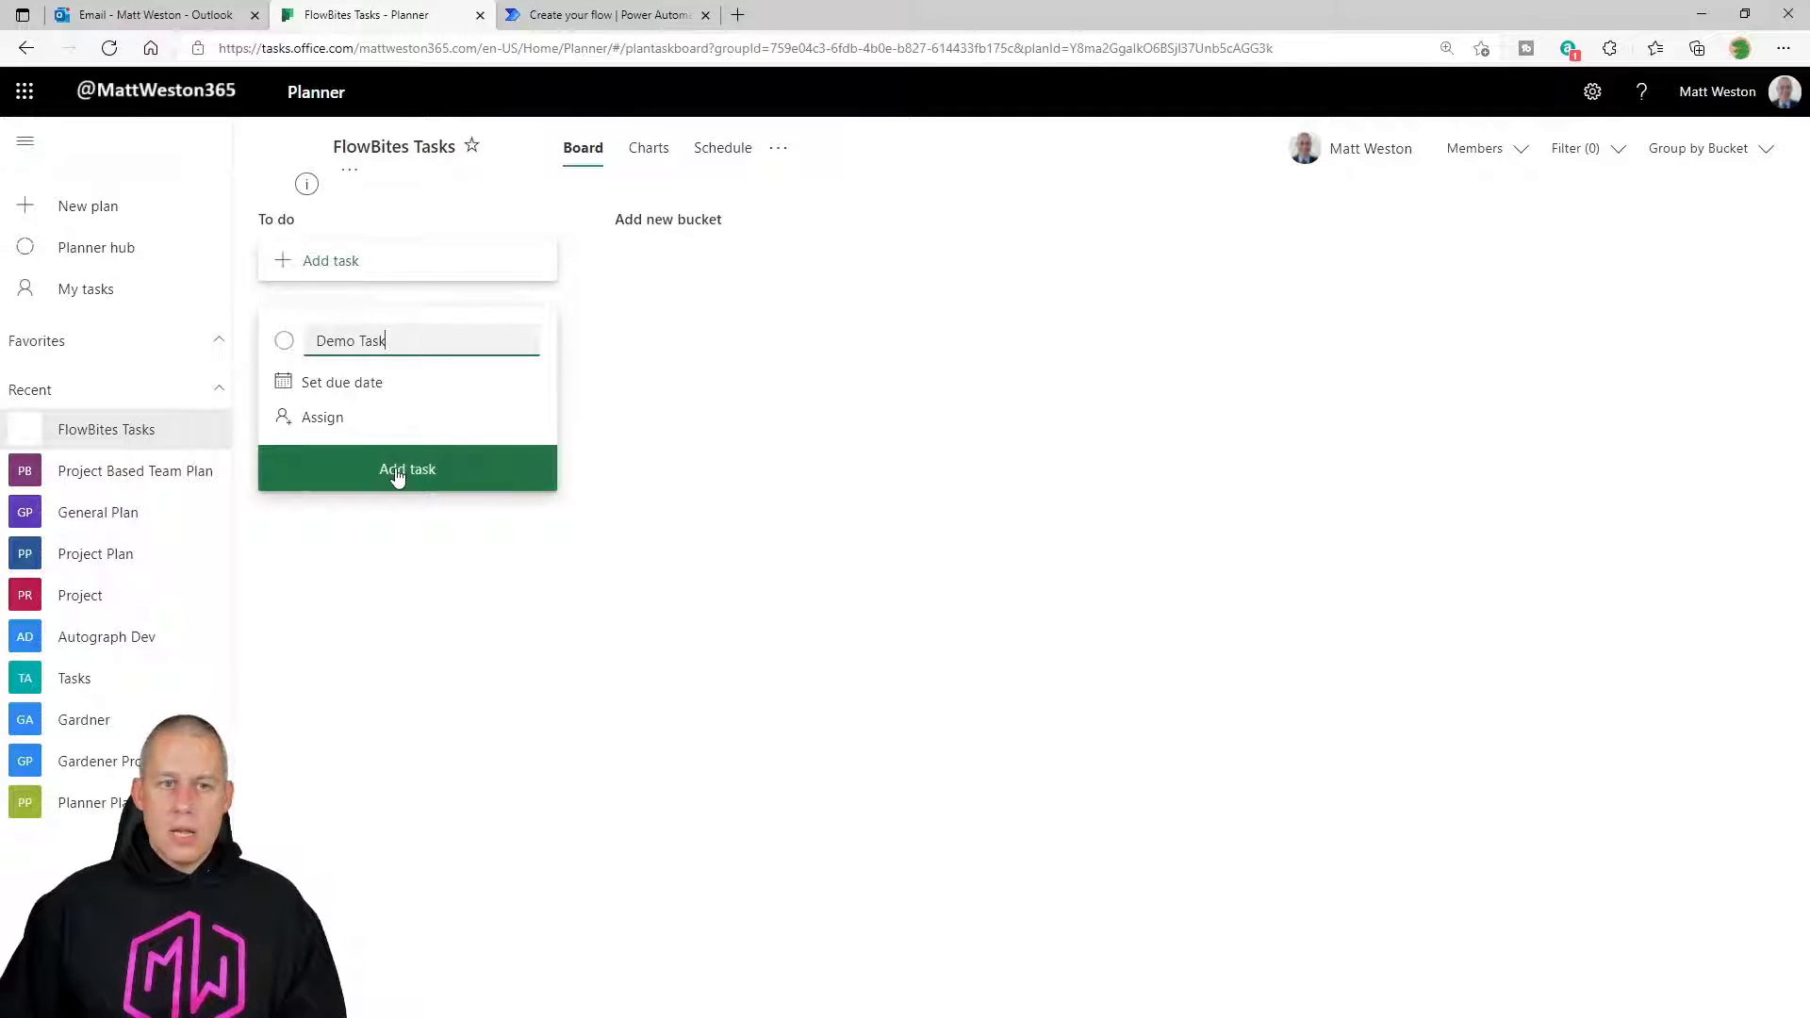
click(398, 473)
Open Demo Task's details to confirm its notes are empty, then return to the flow.
click(365, 535)
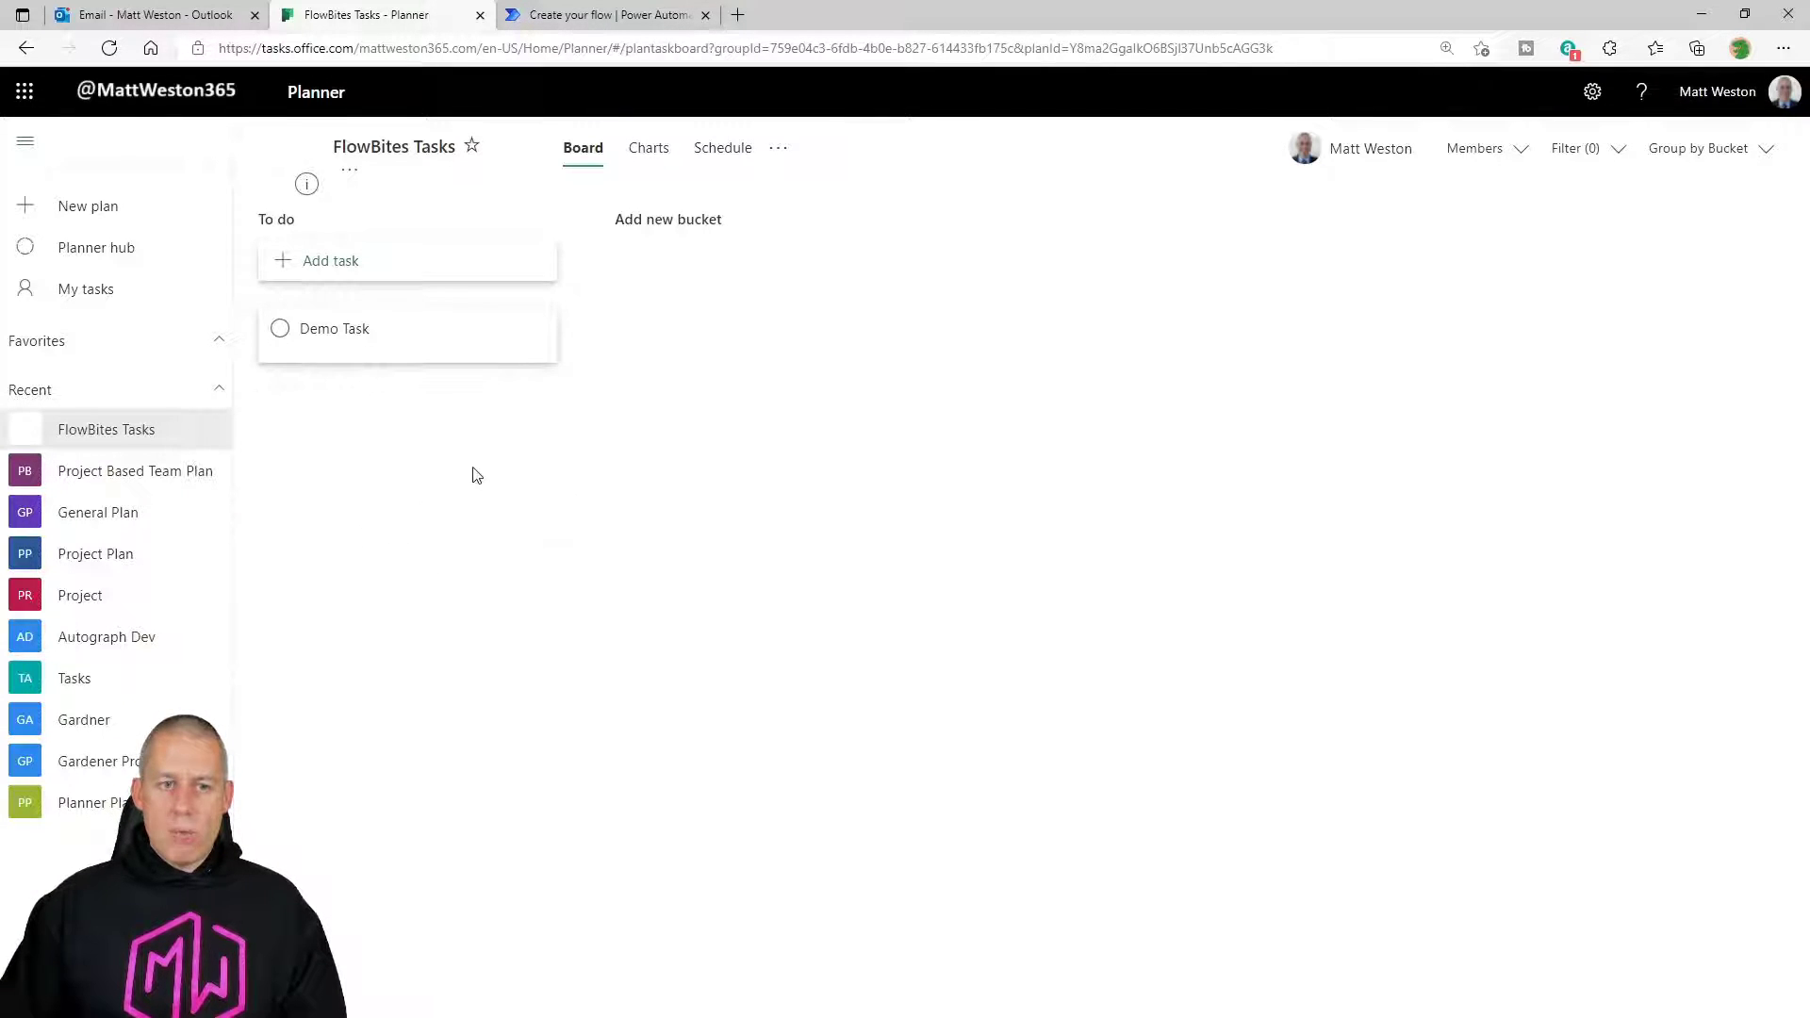
click(424, 335)
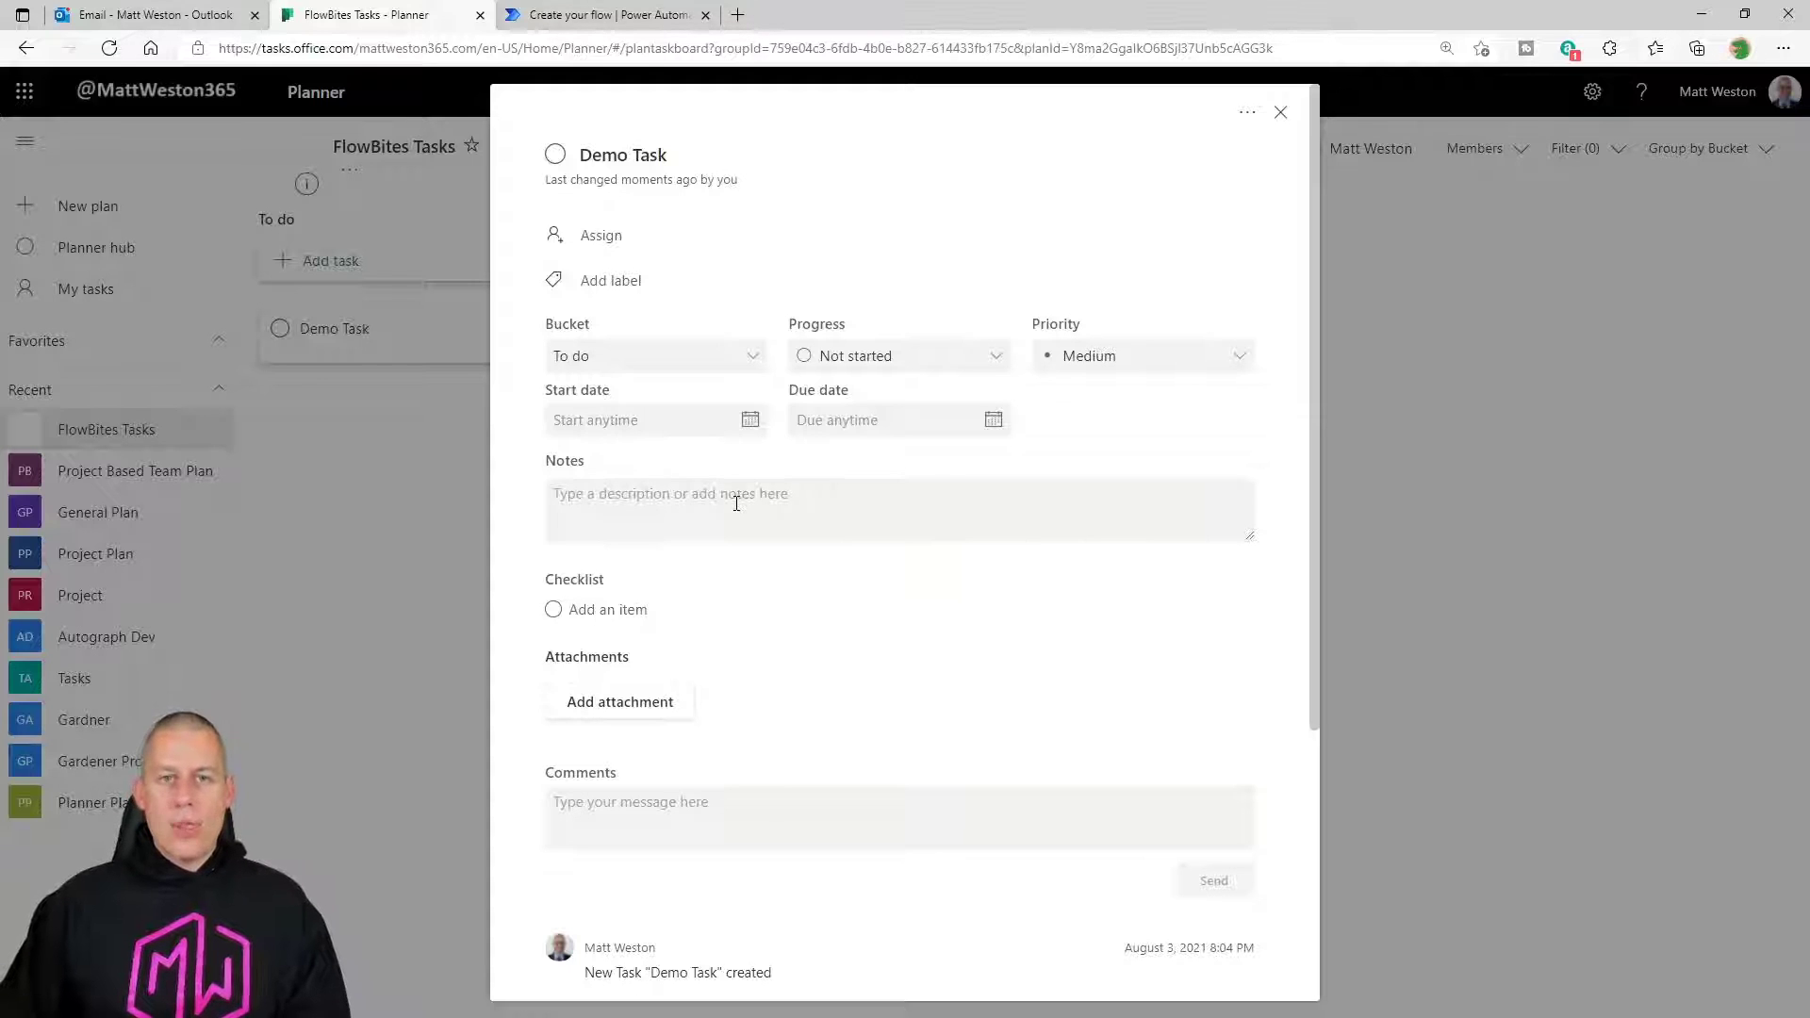
click(1279, 113)
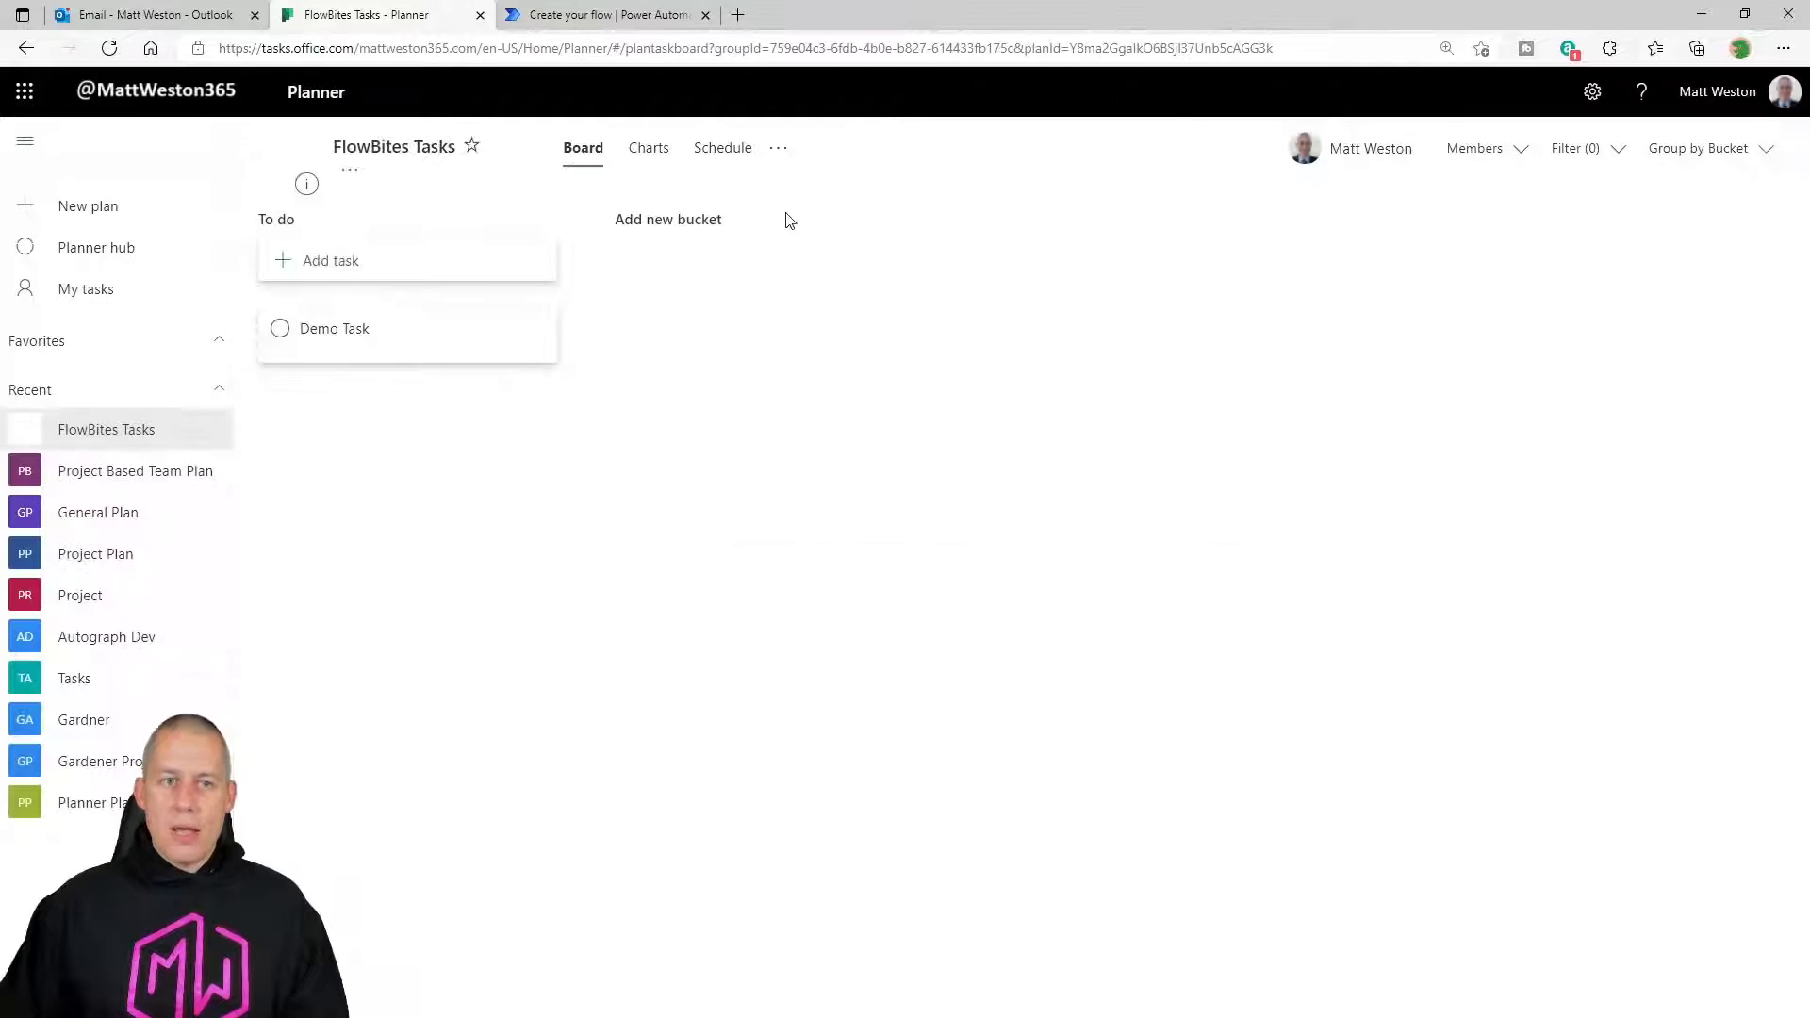
click(580, 26)
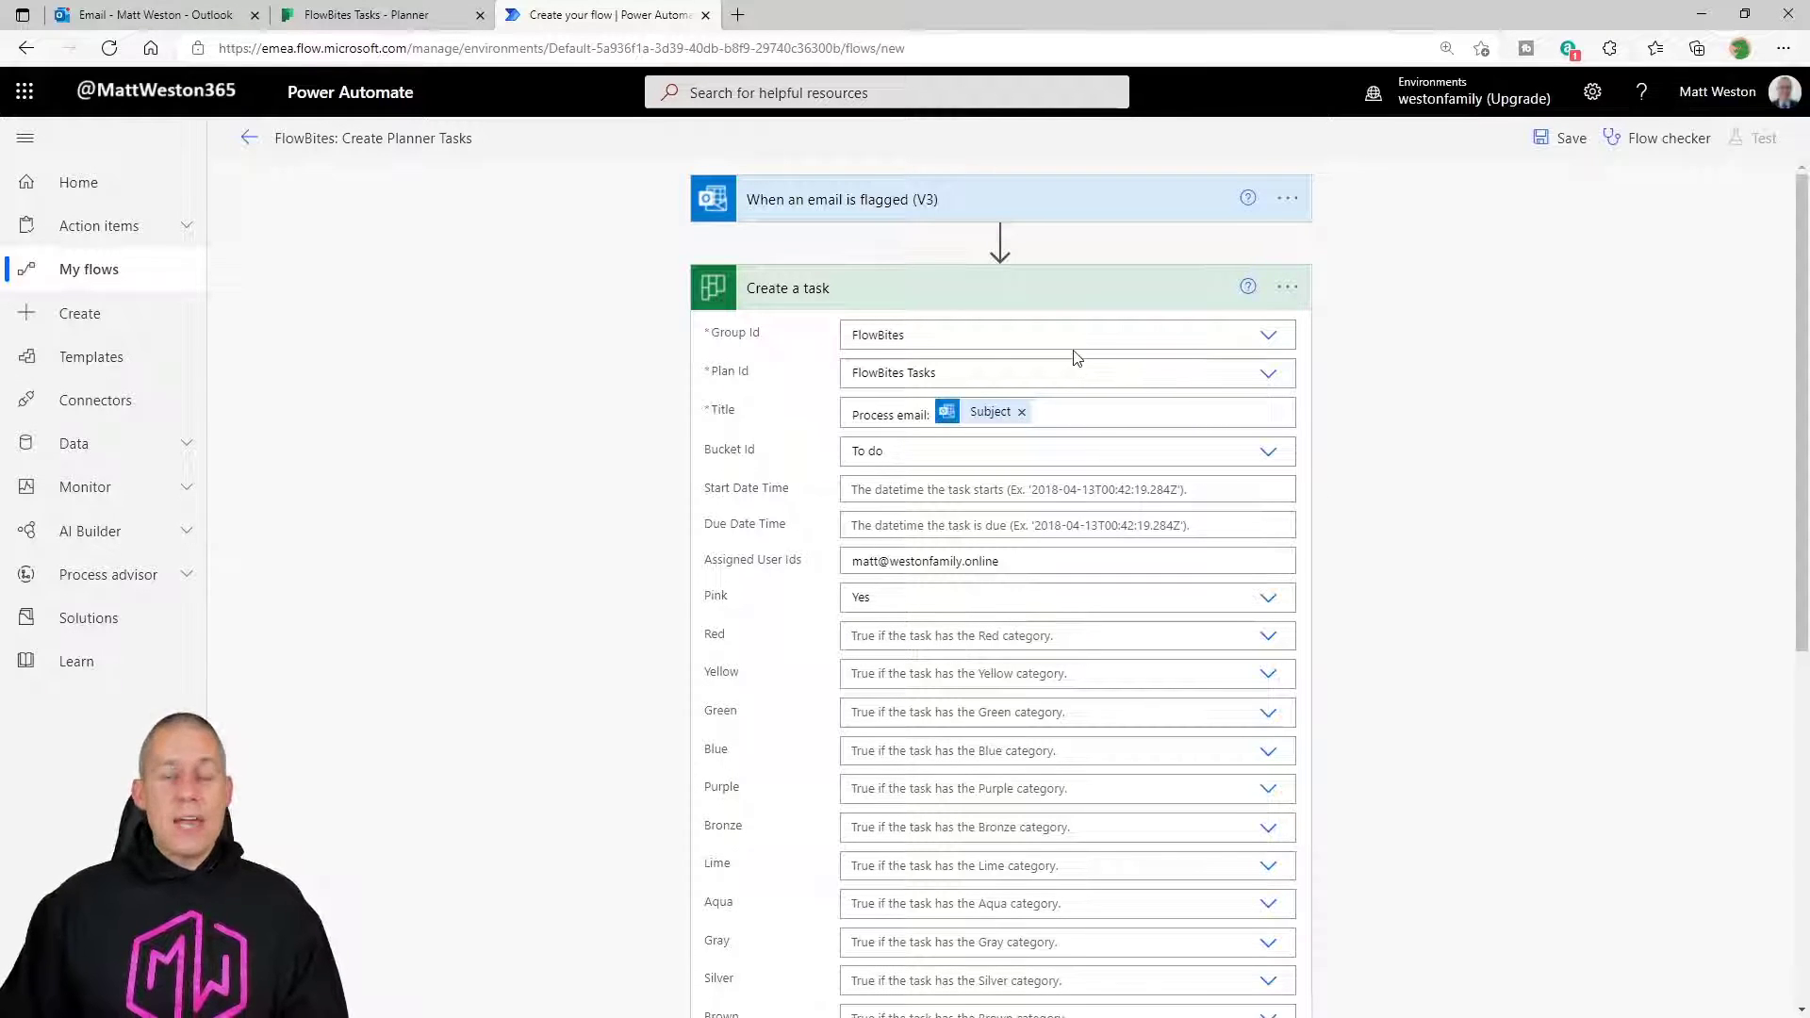
Collapse Create a task and add a Planner 'Update task details' action after it.
click(946, 300)
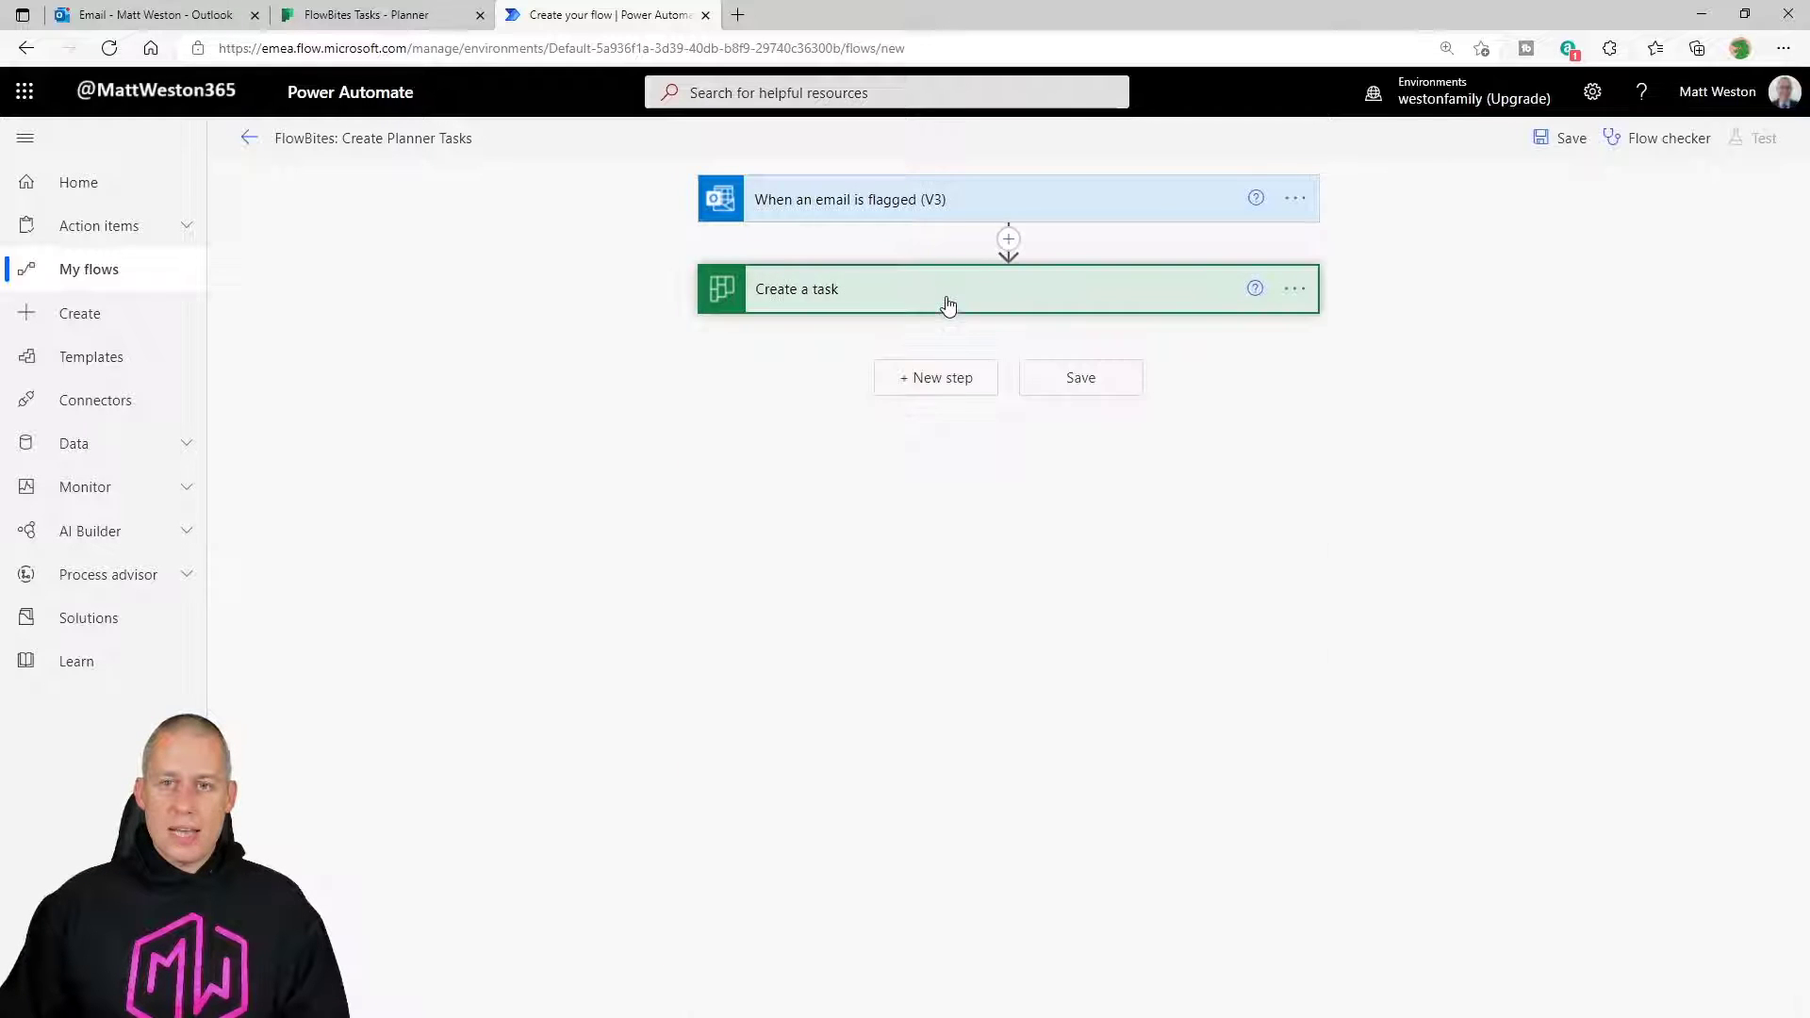
click(953, 381)
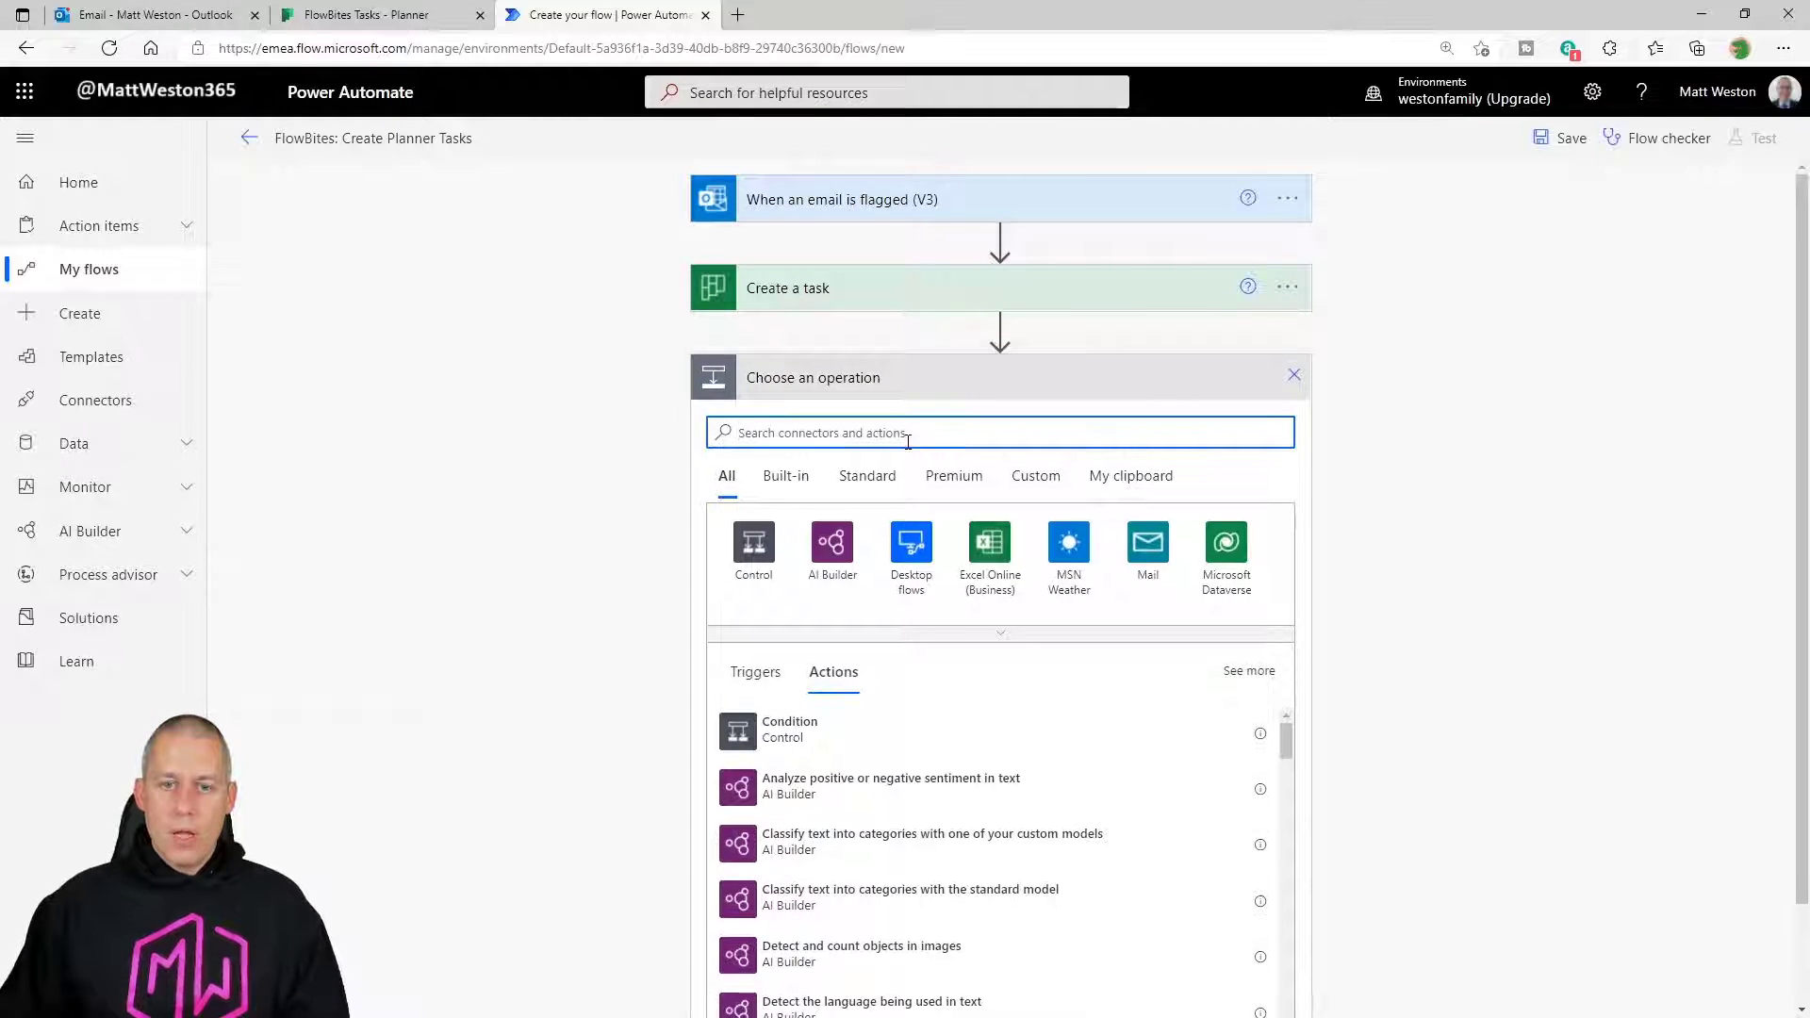
text(Planner)
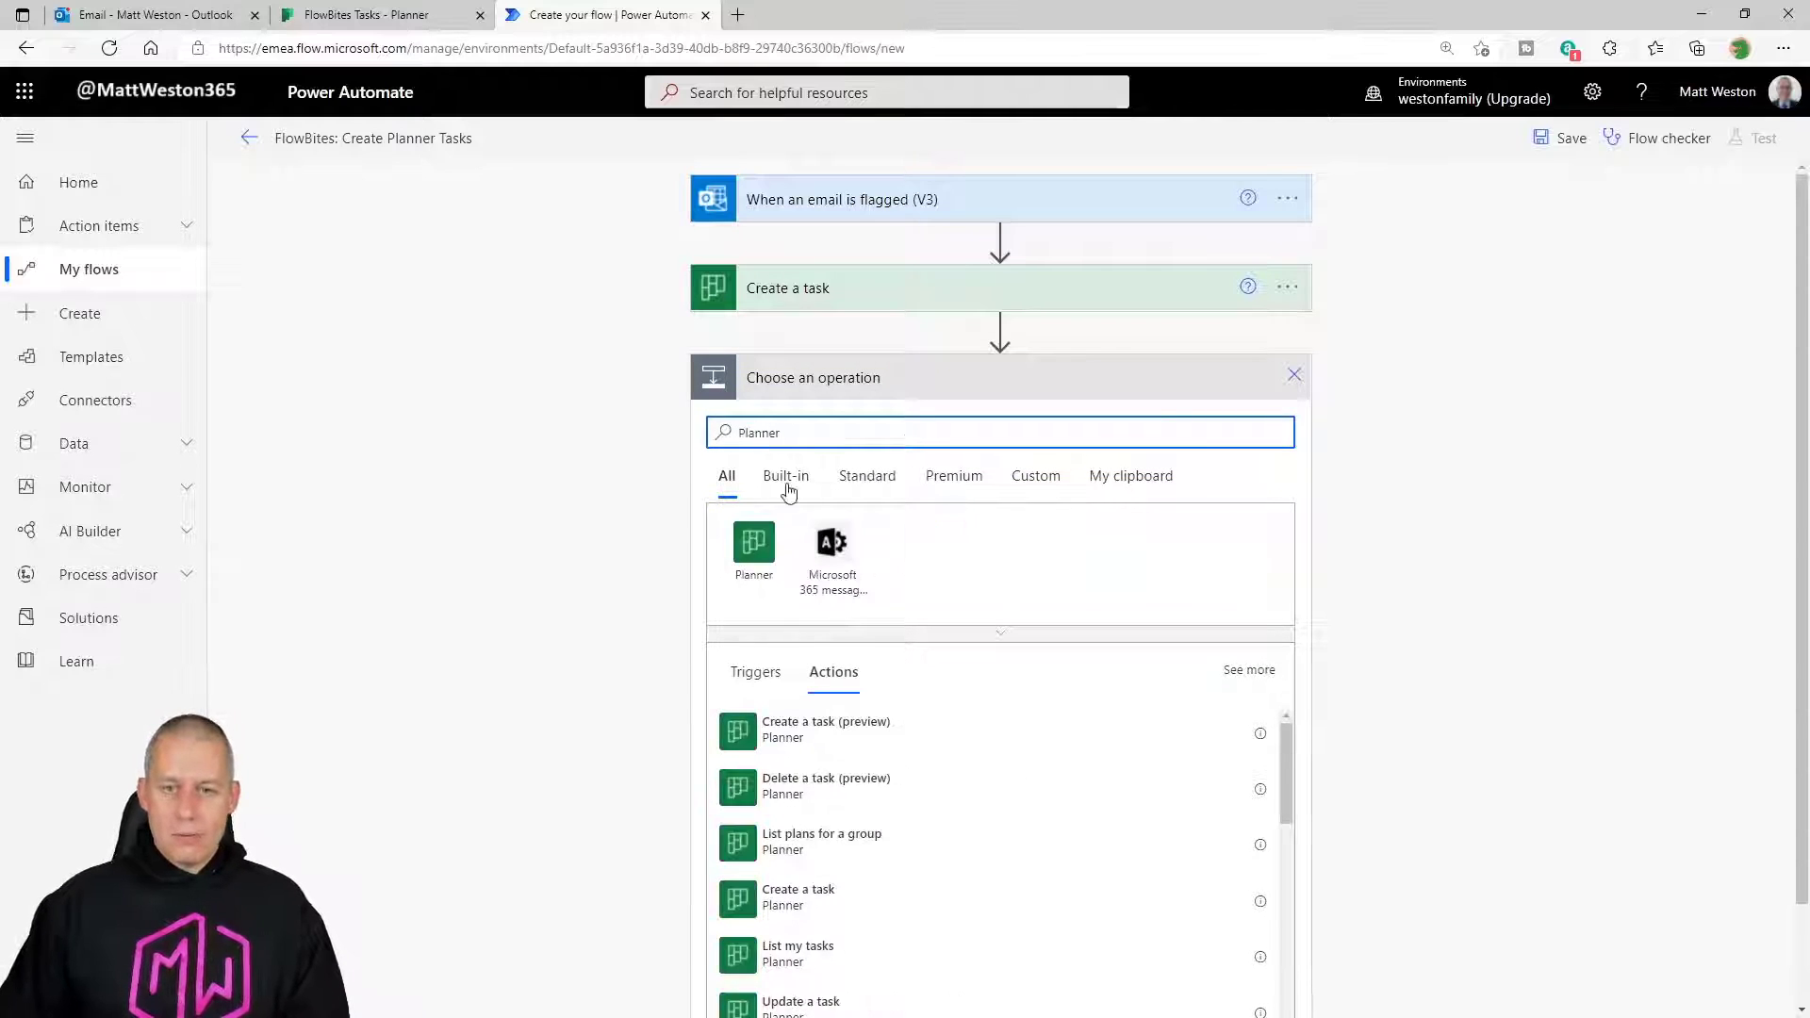
click(753, 543)
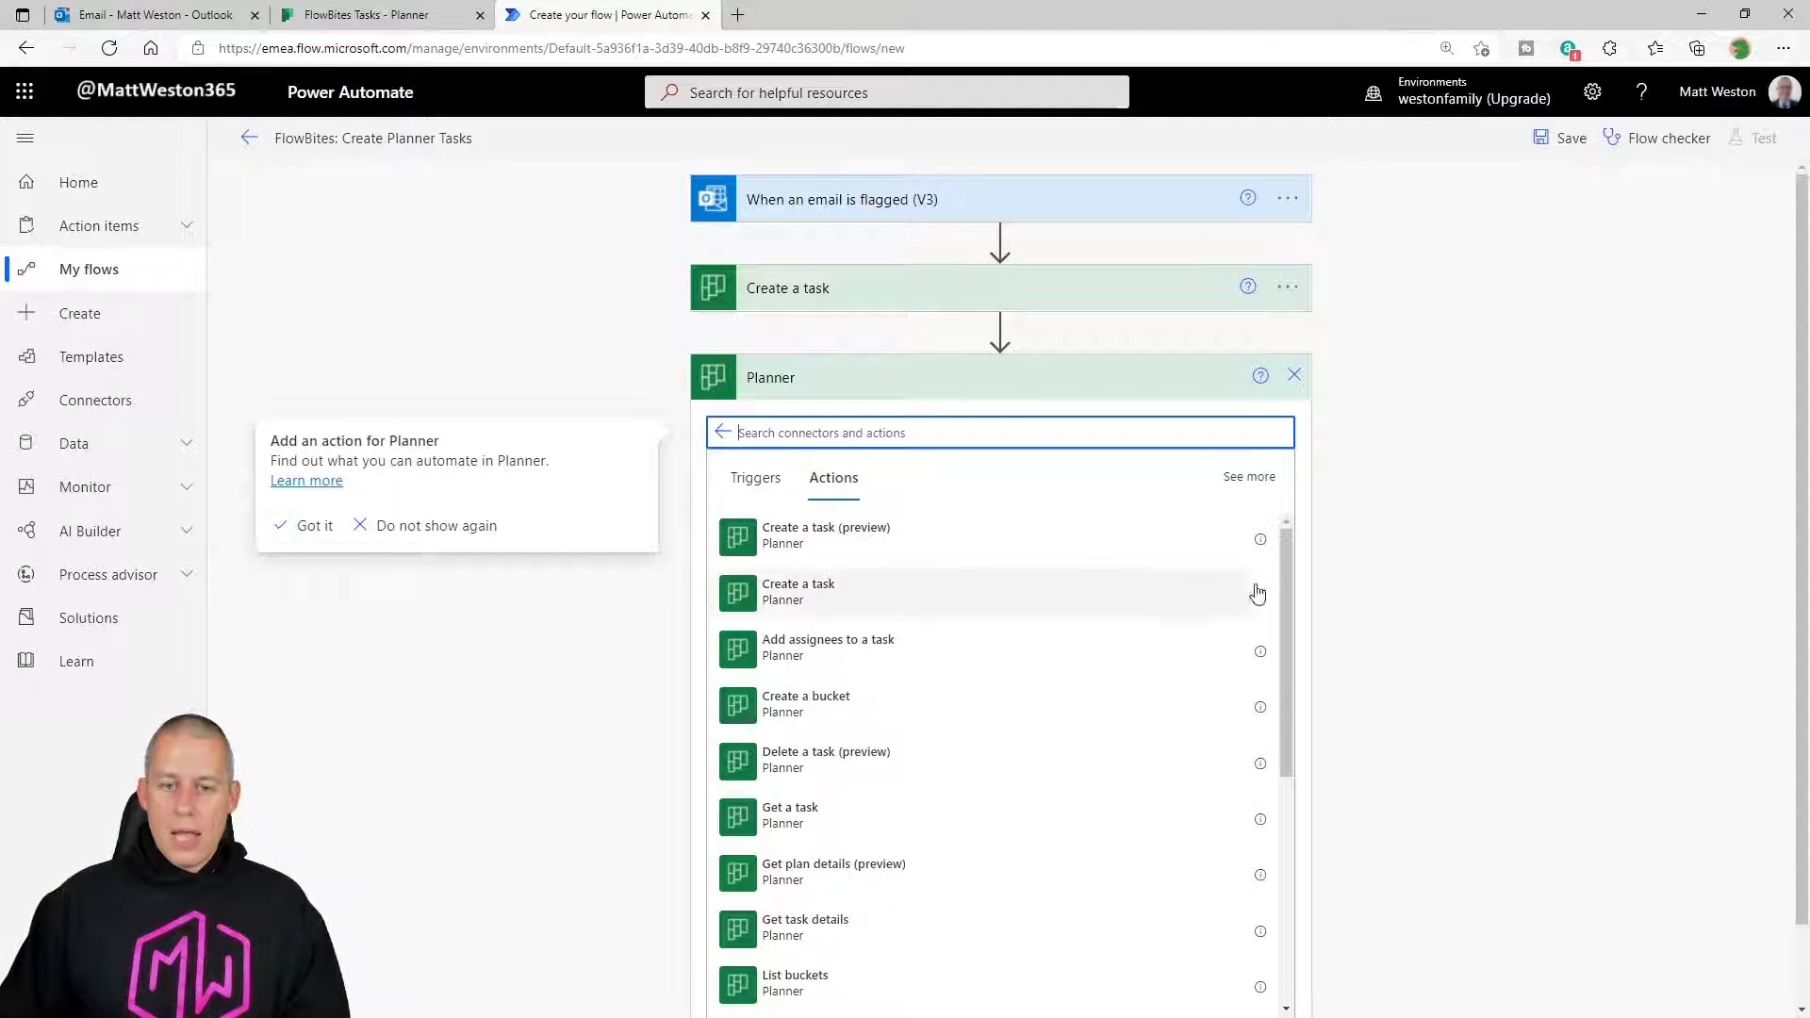
drag(1287, 539, 1284, 604)
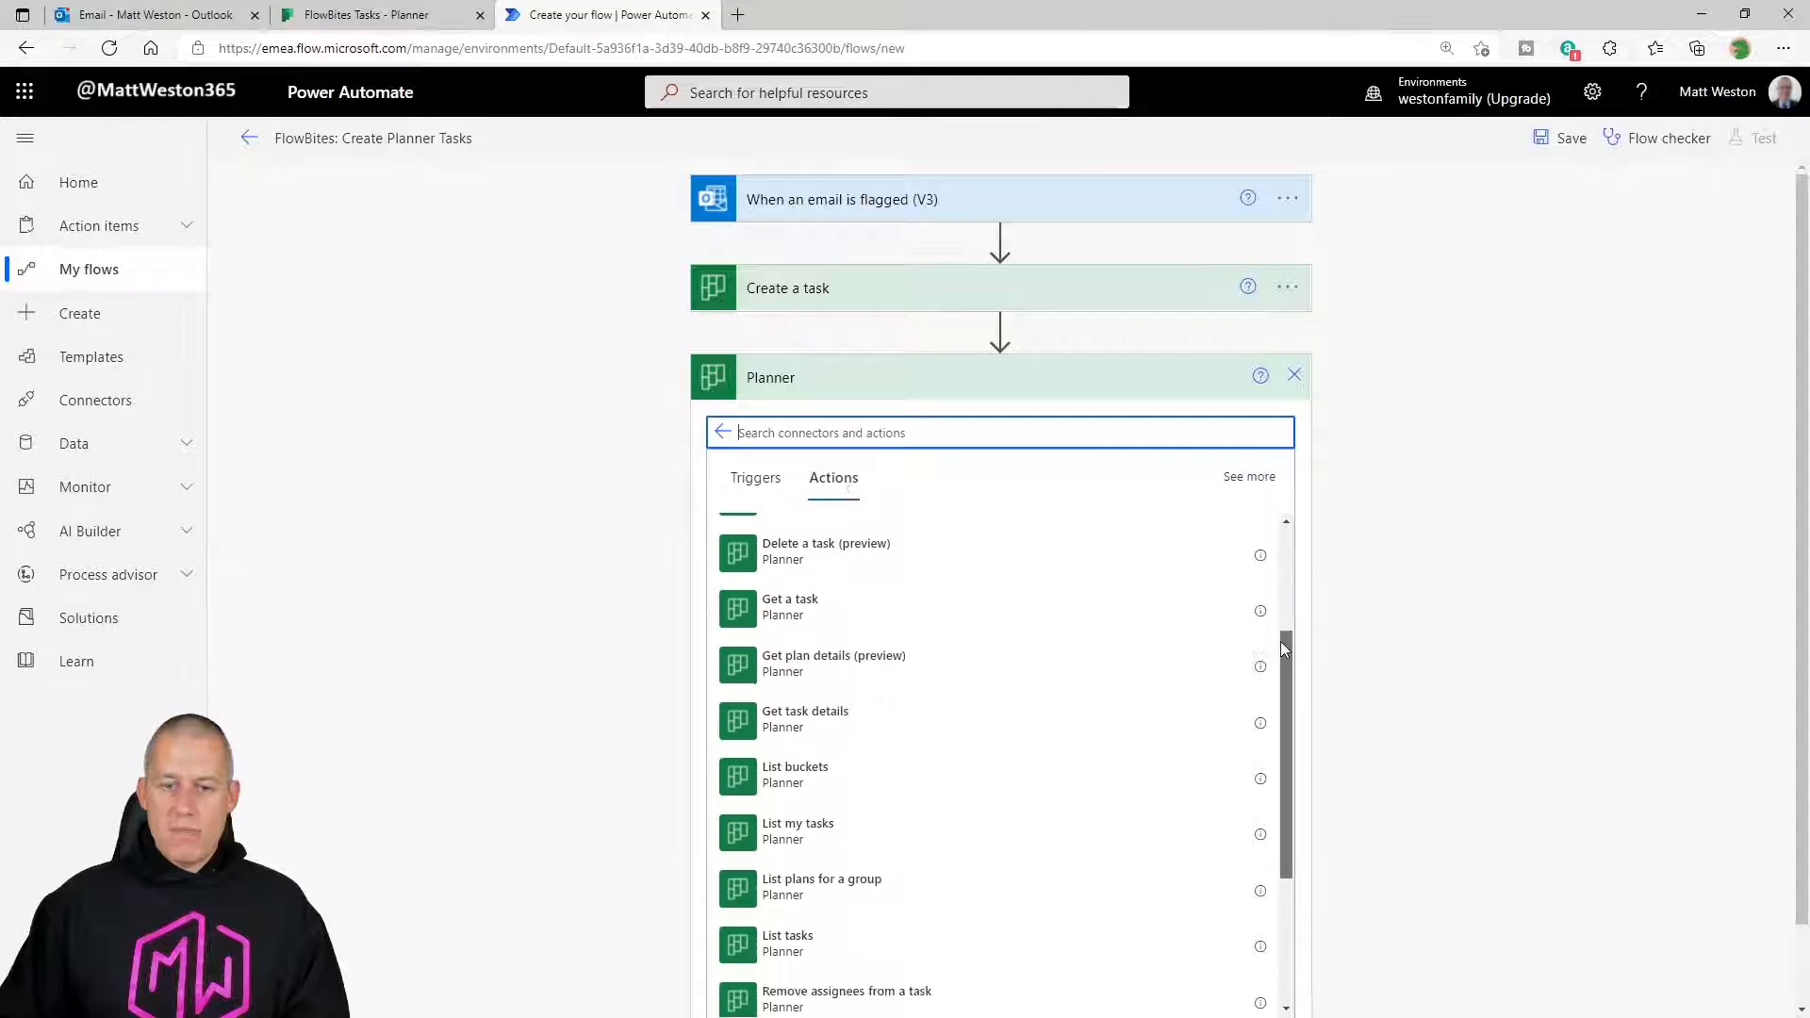
drag(1280, 643, 1268, 835)
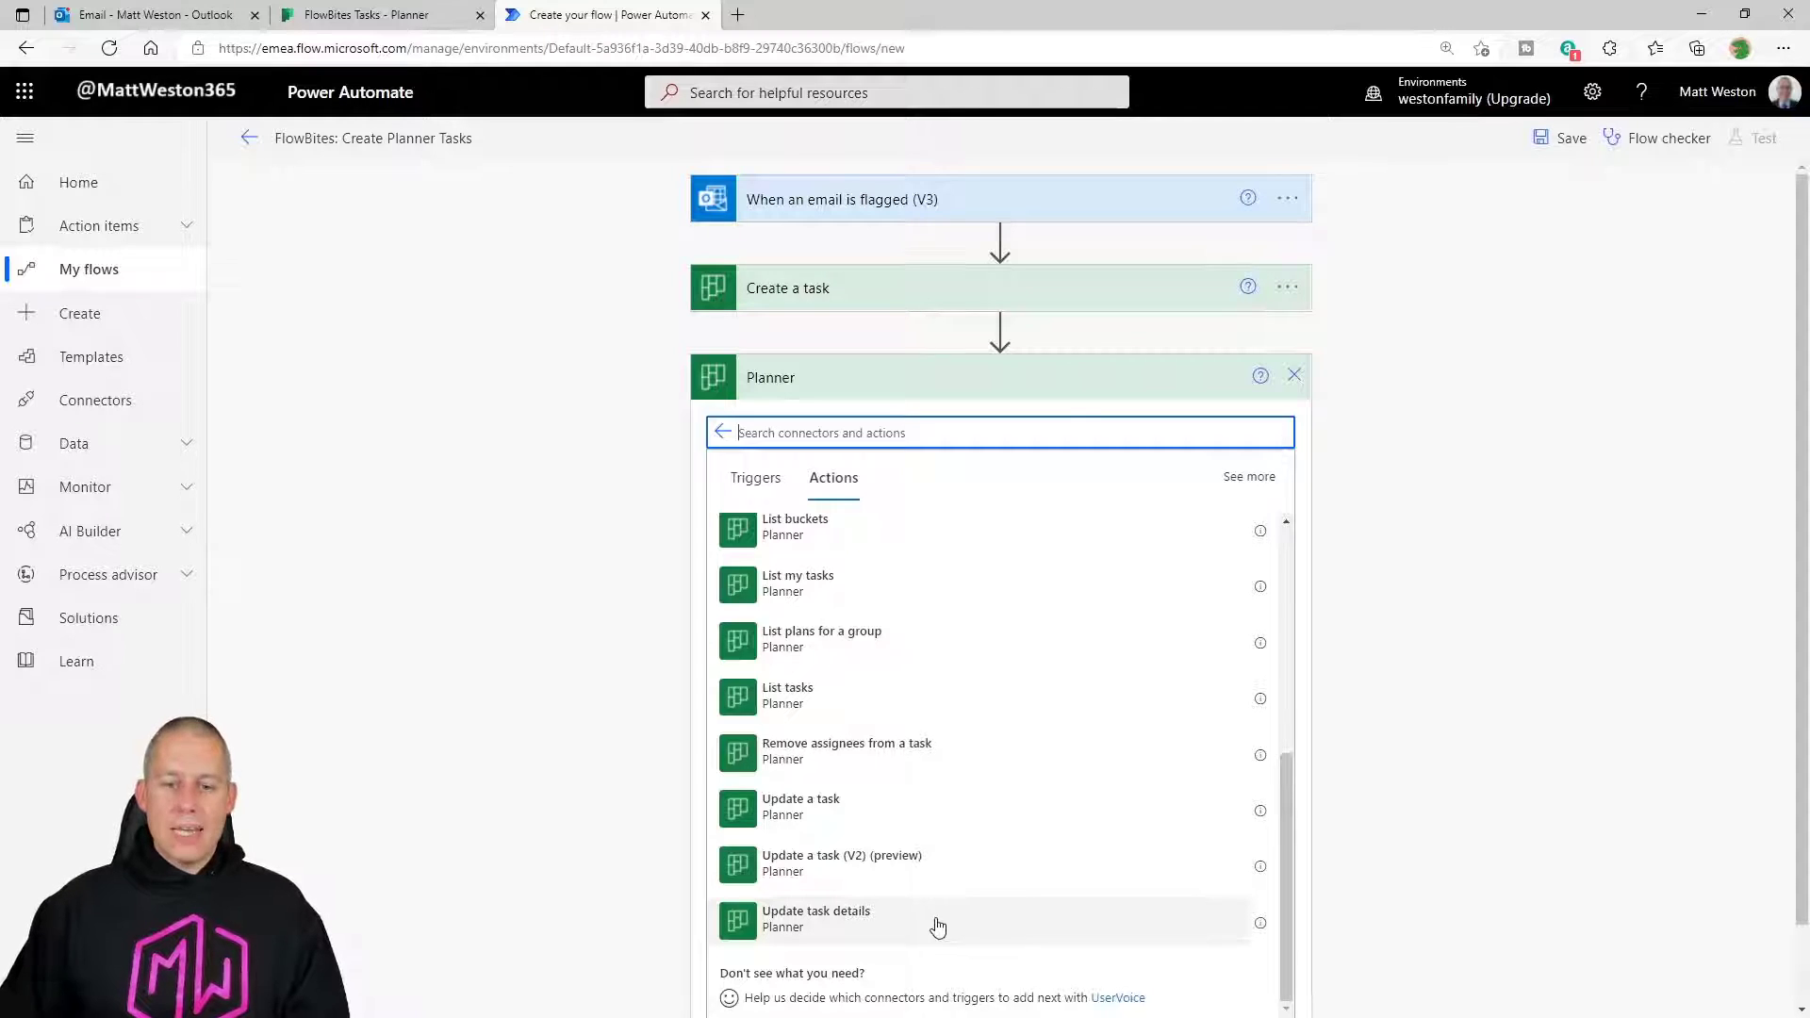
click(827, 932)
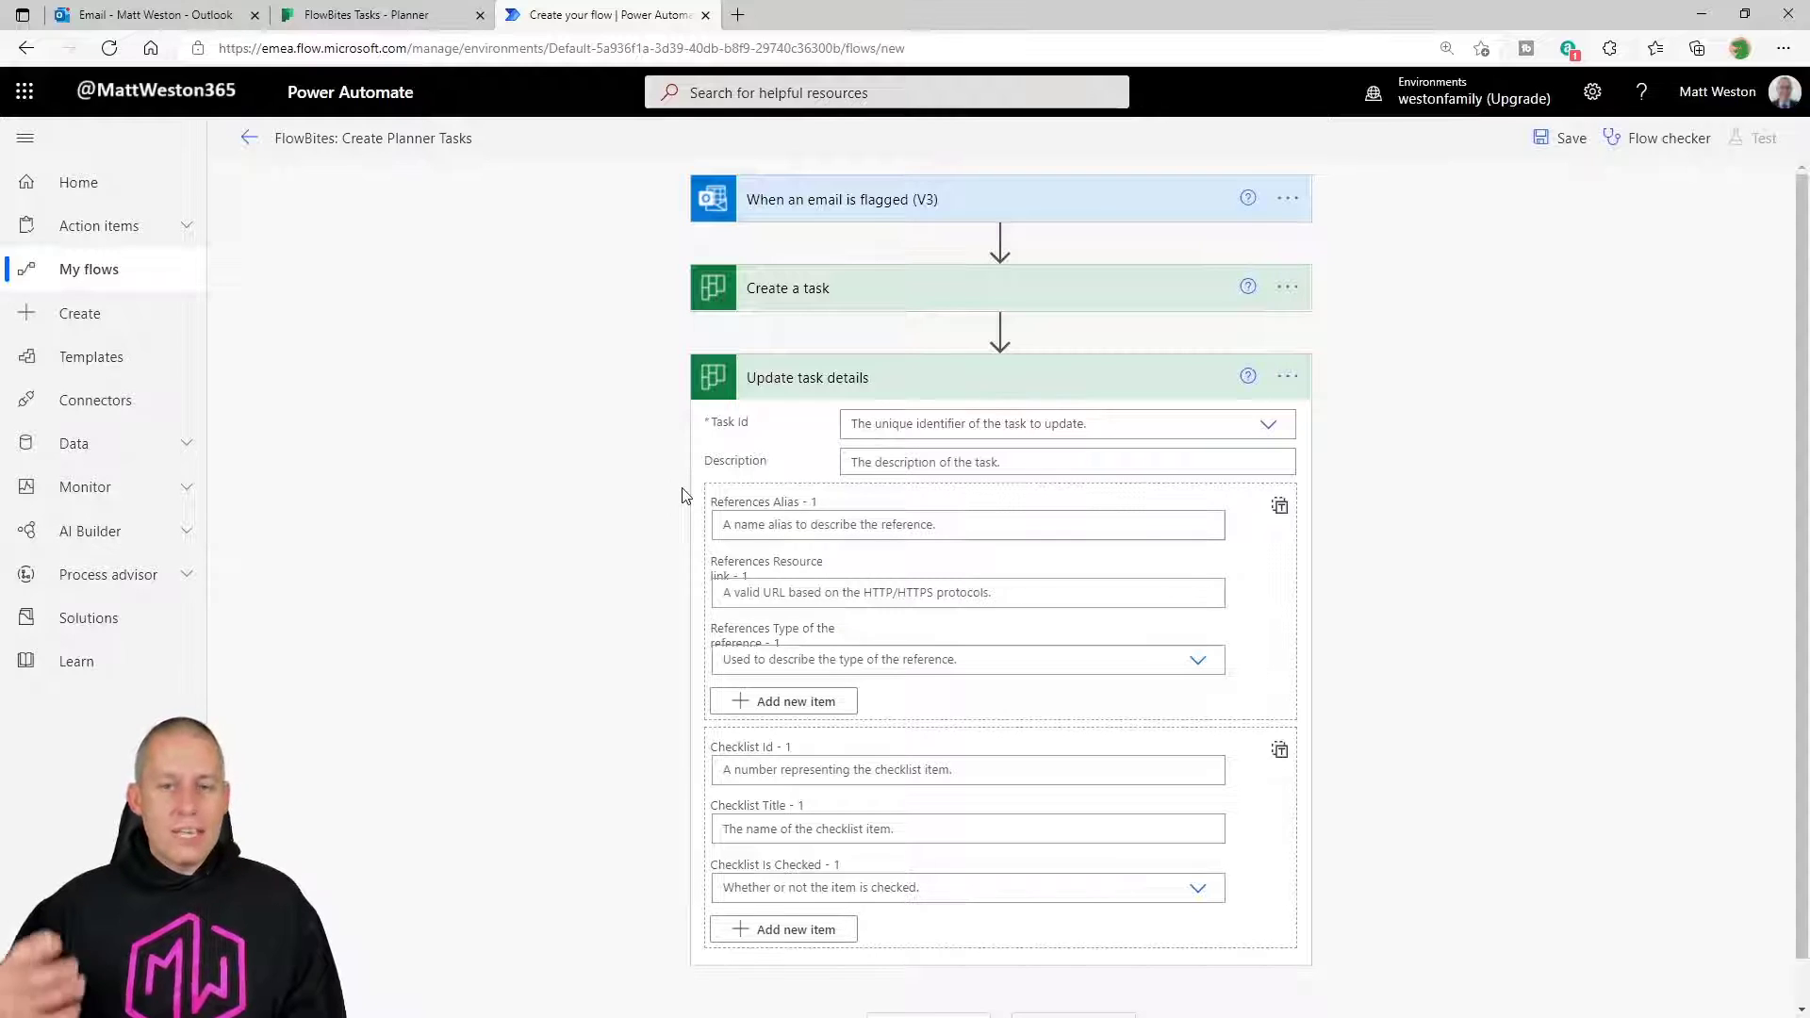
click(365, 14)
click(387, 344)
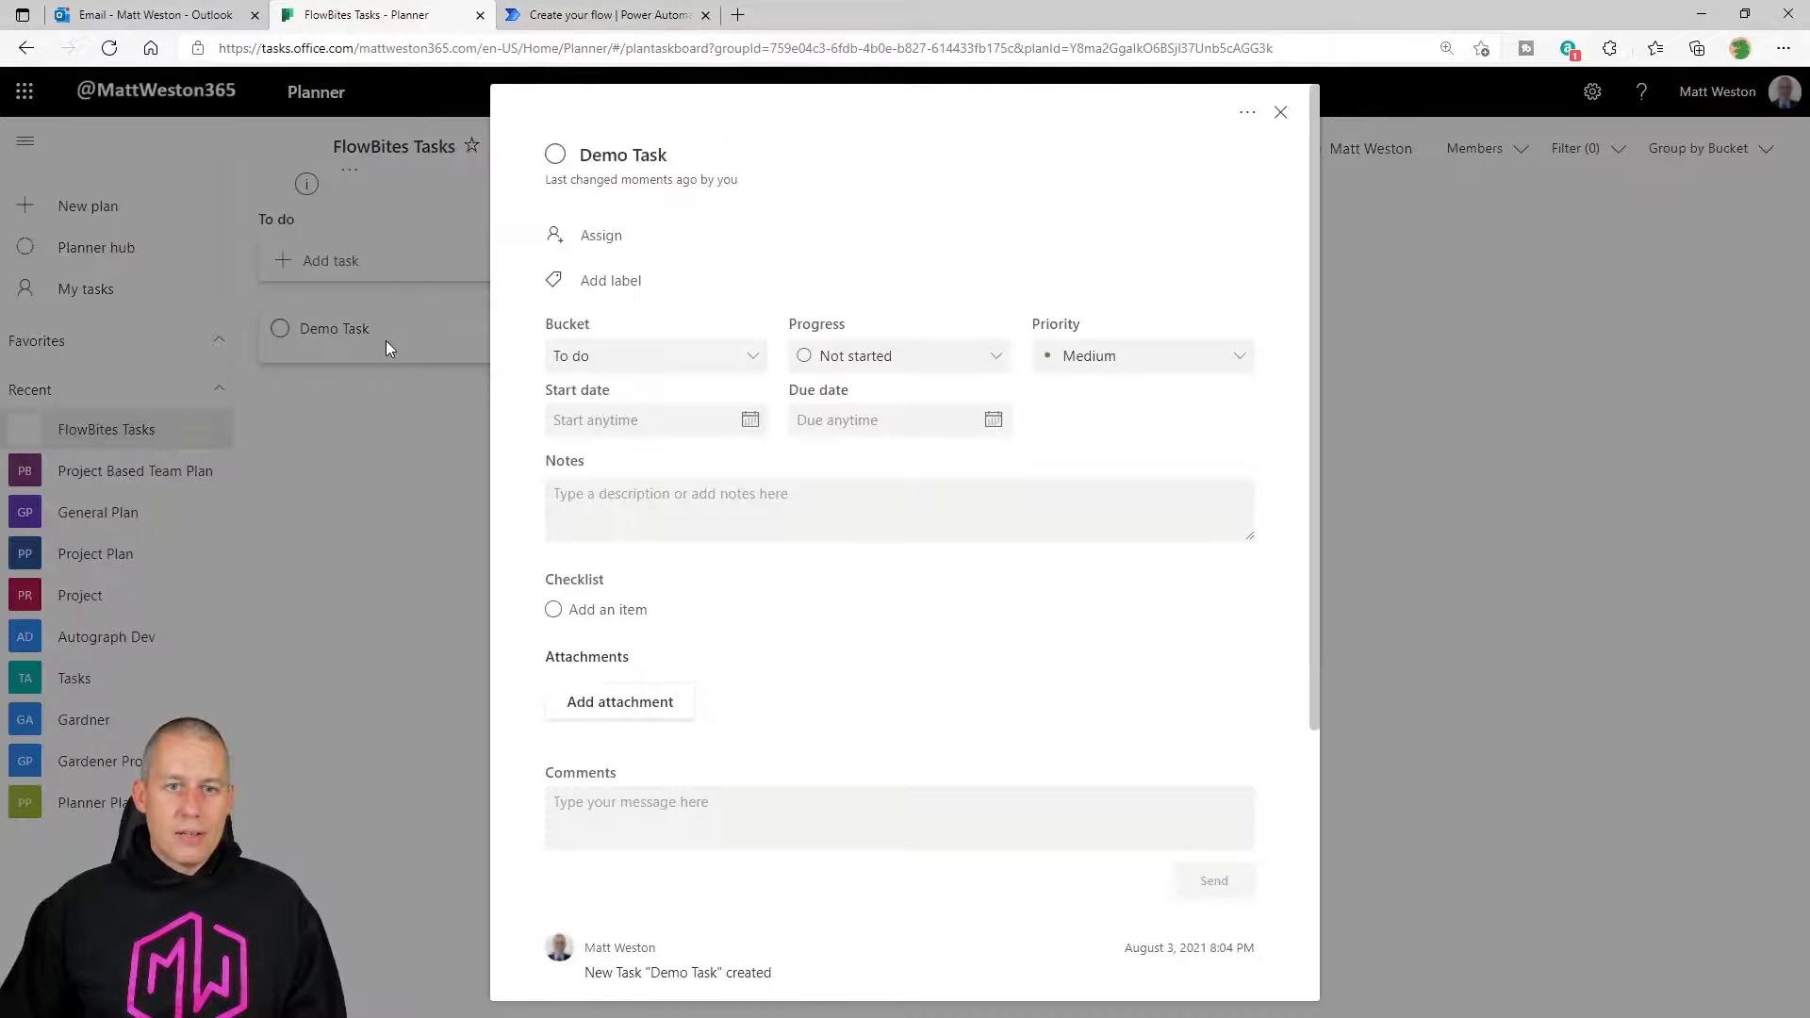
click(622, 510)
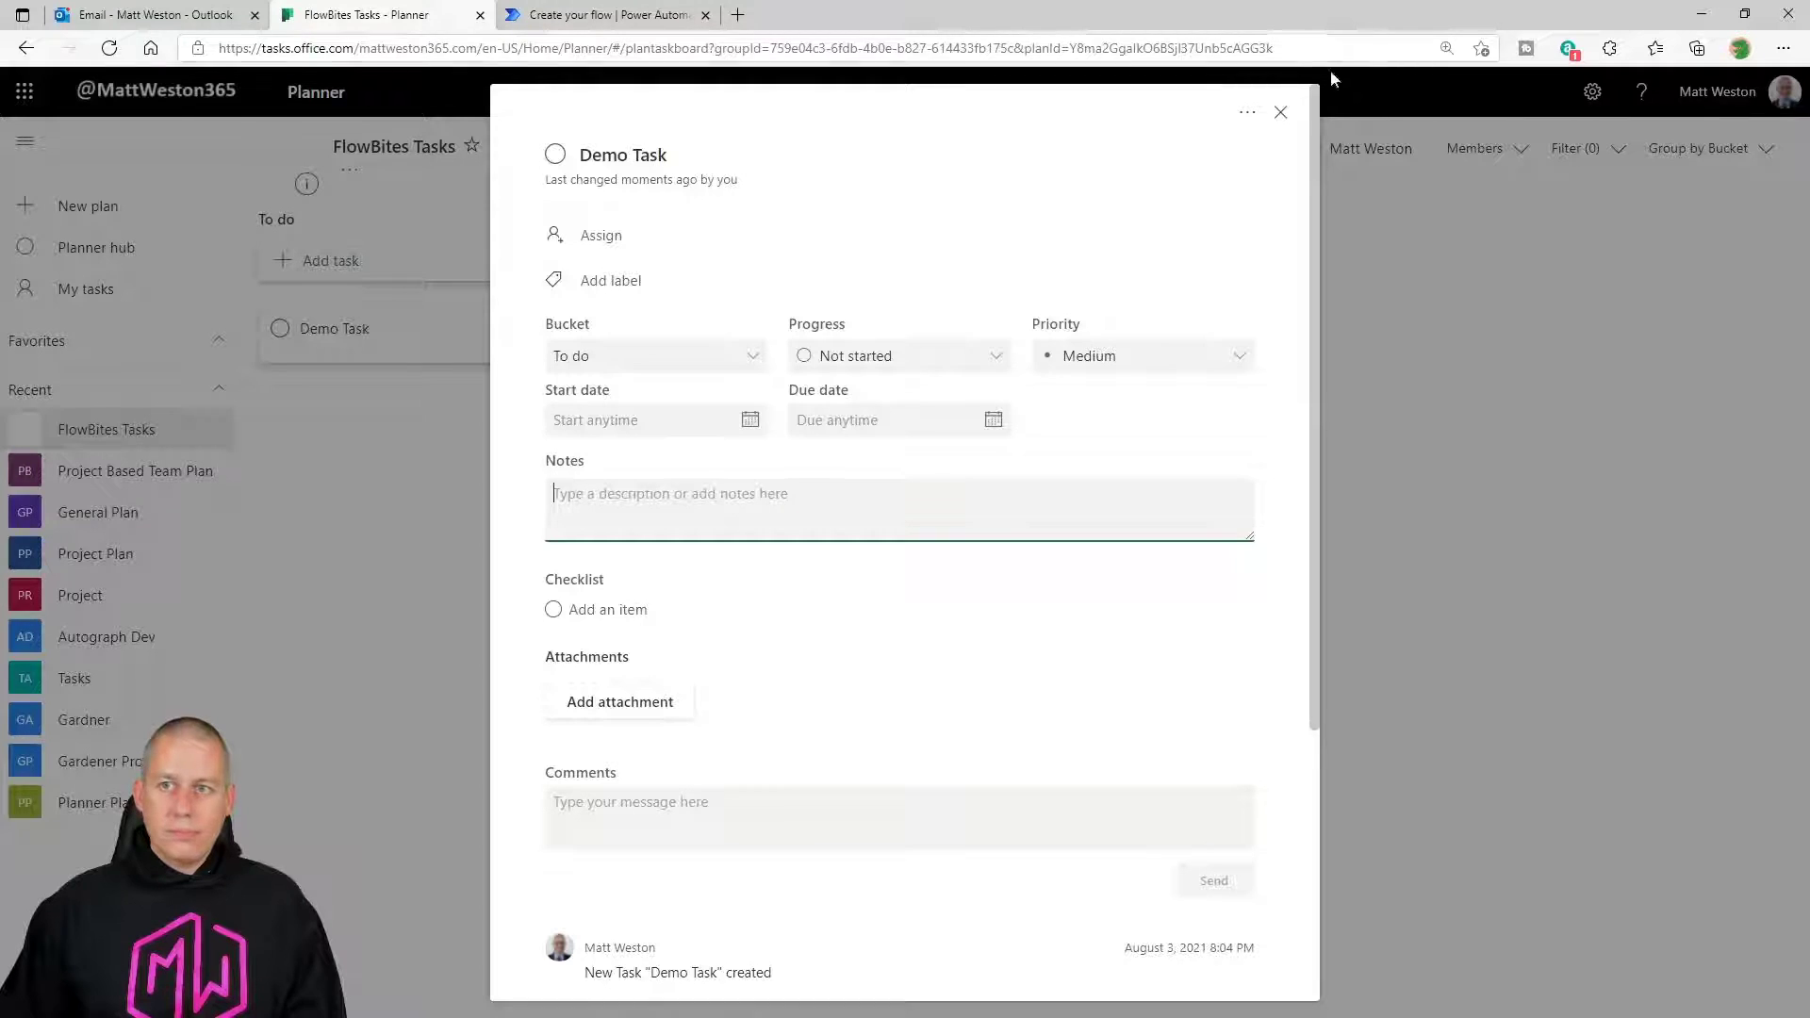
click(1280, 113)
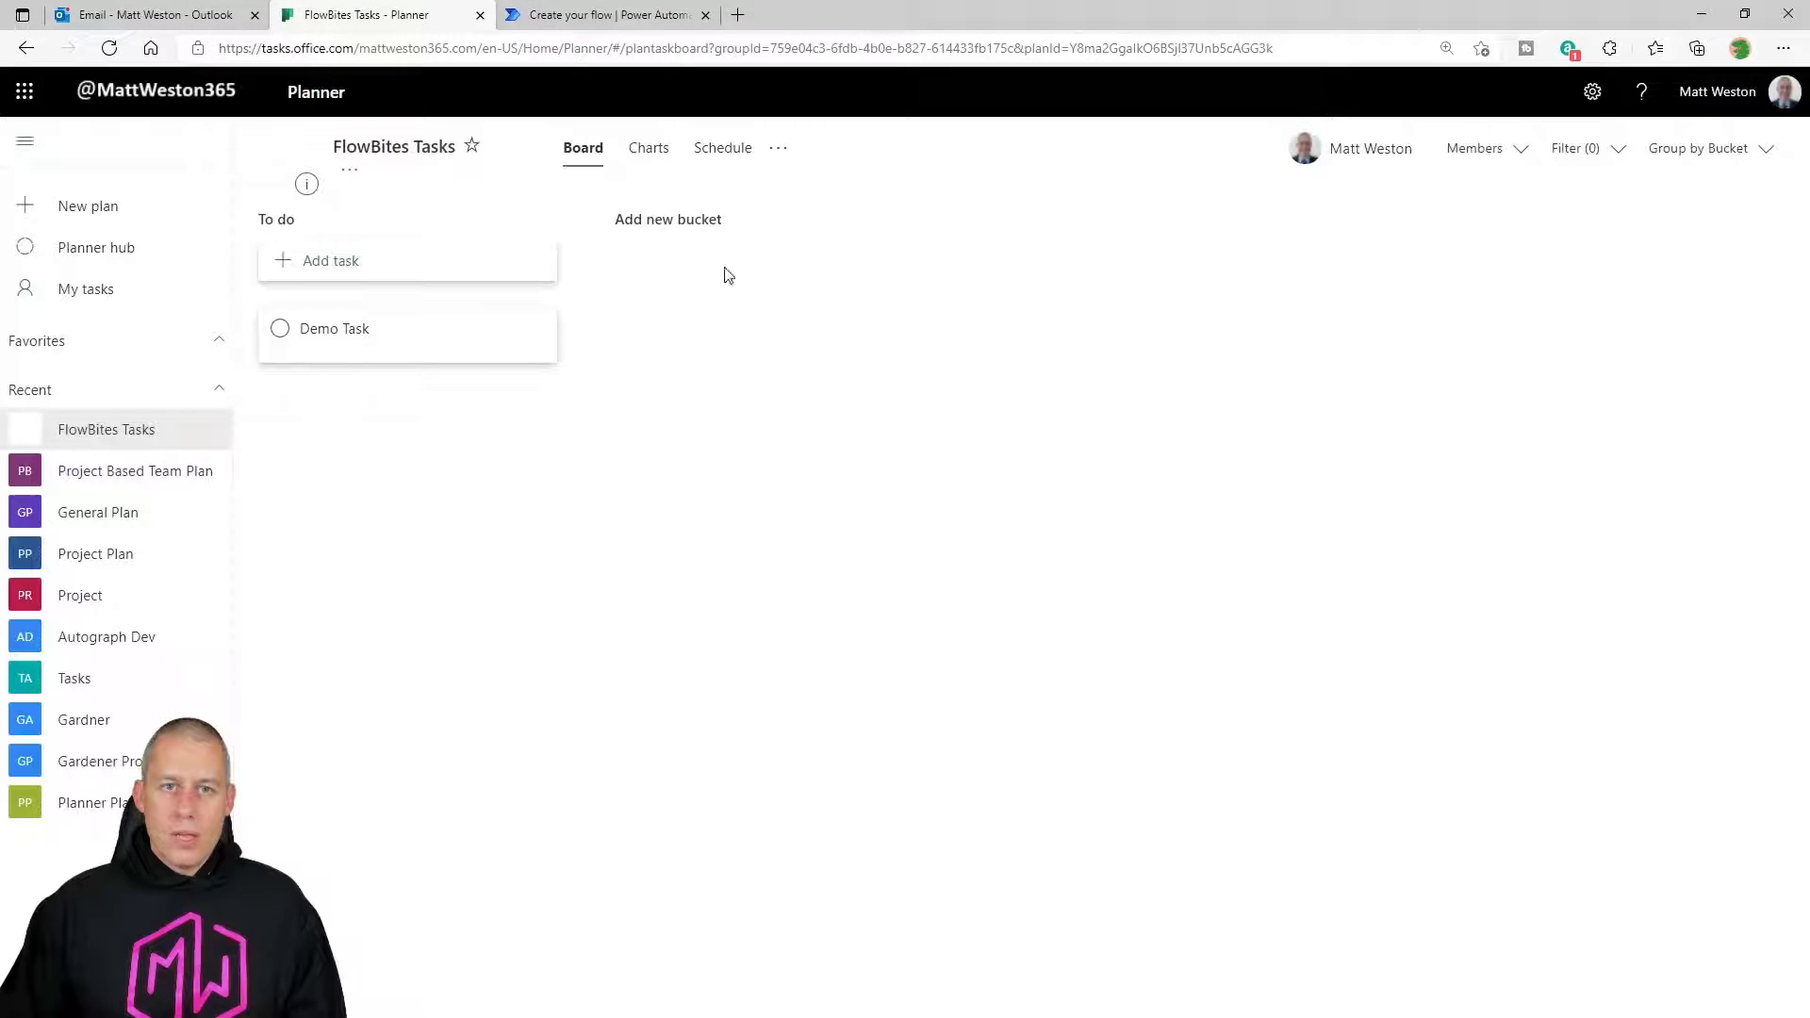
click(603, 15)
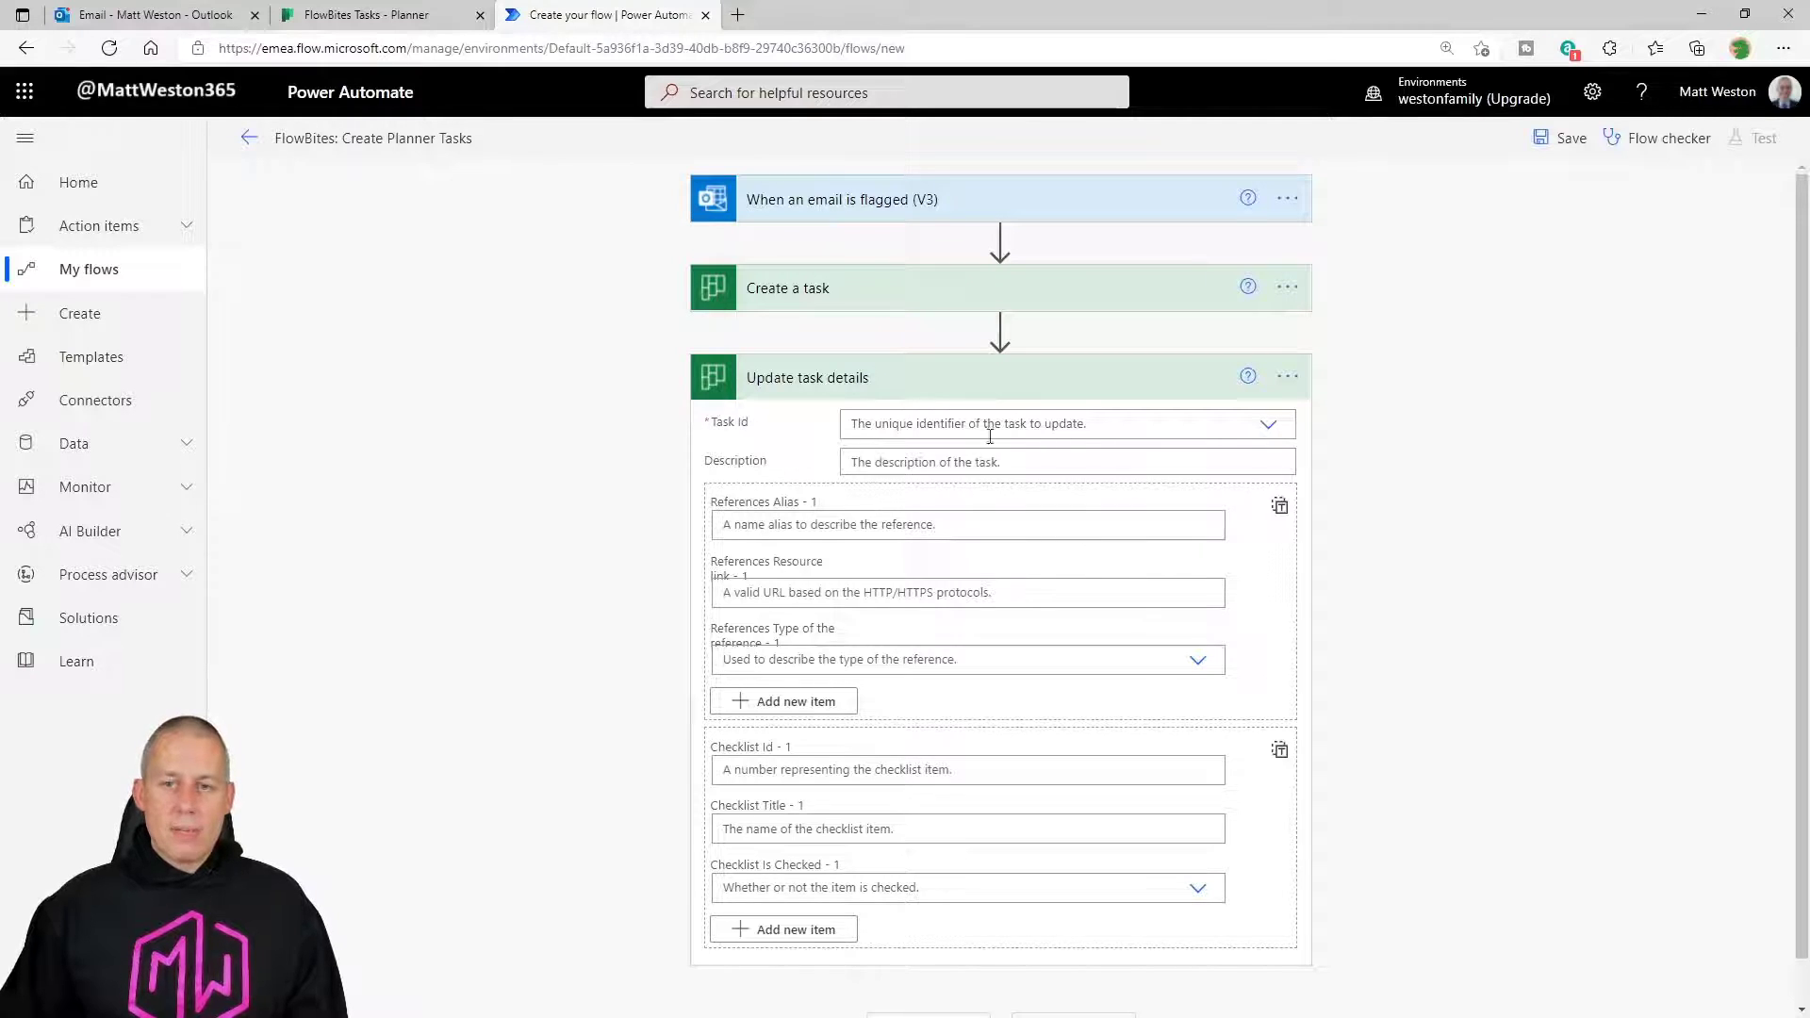
Set the Update task details Task Id to the Id output from Create a task.
click(1265, 426)
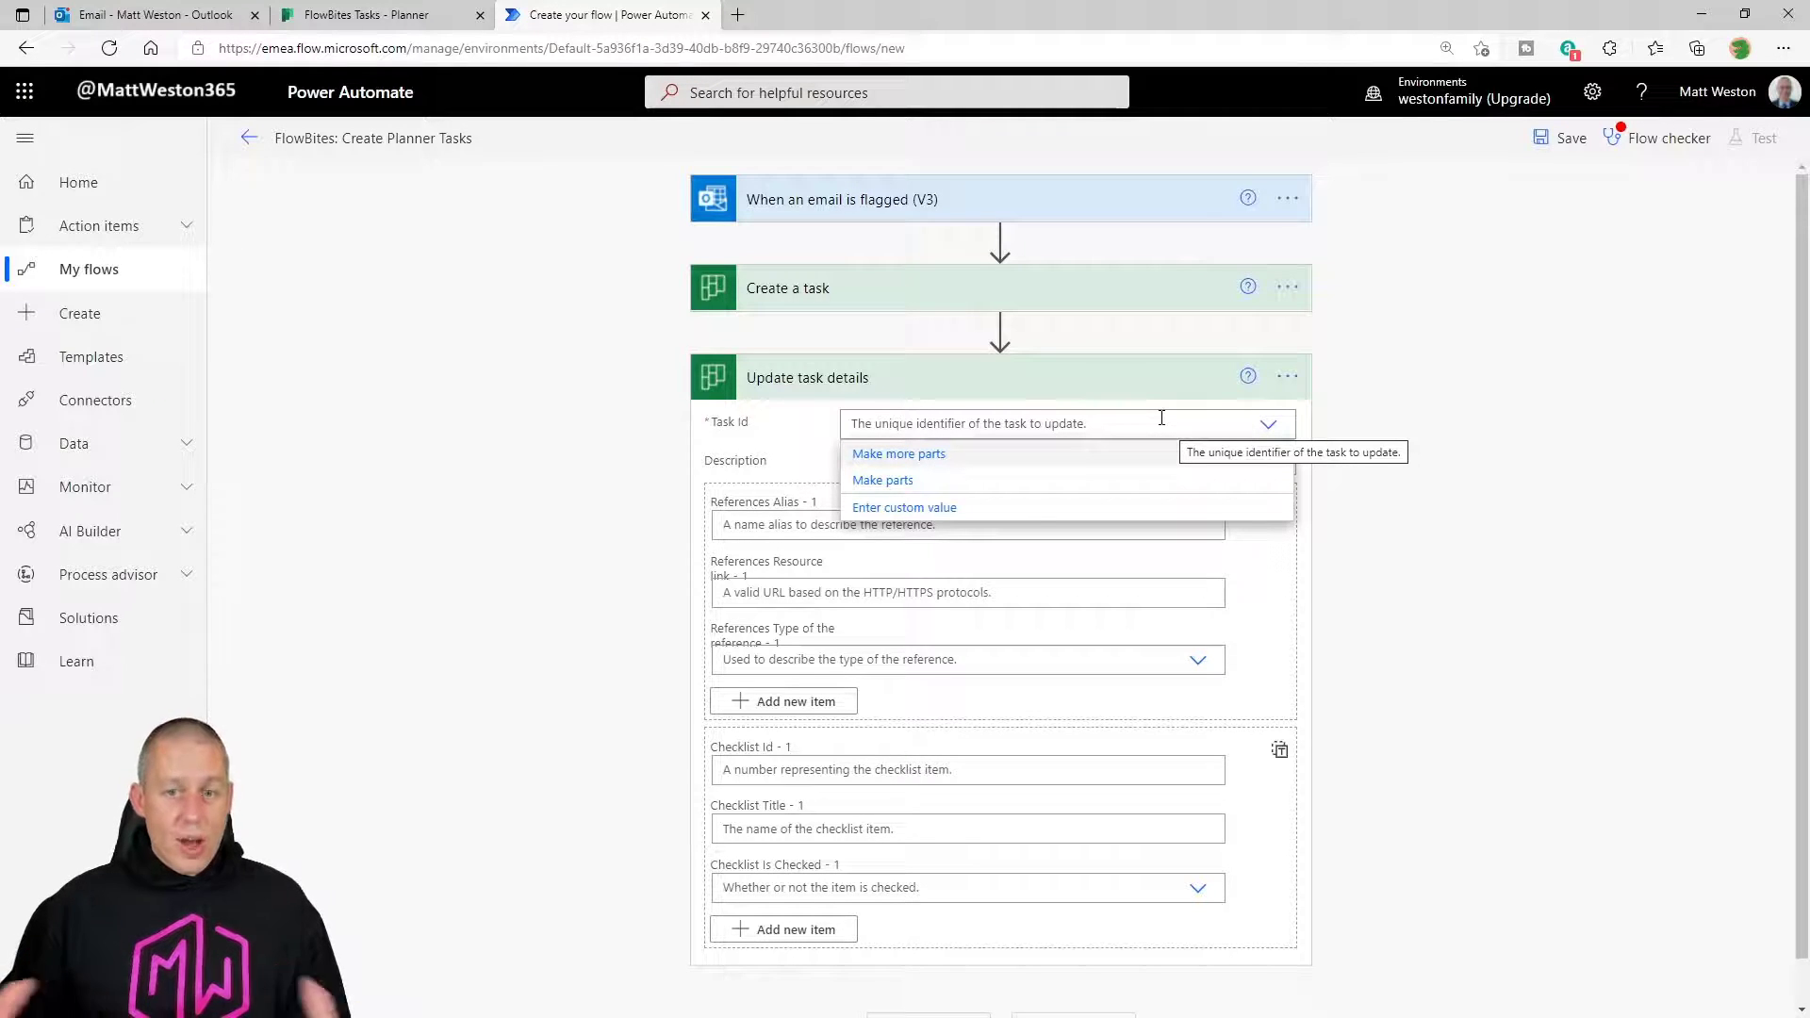
click(1152, 508)
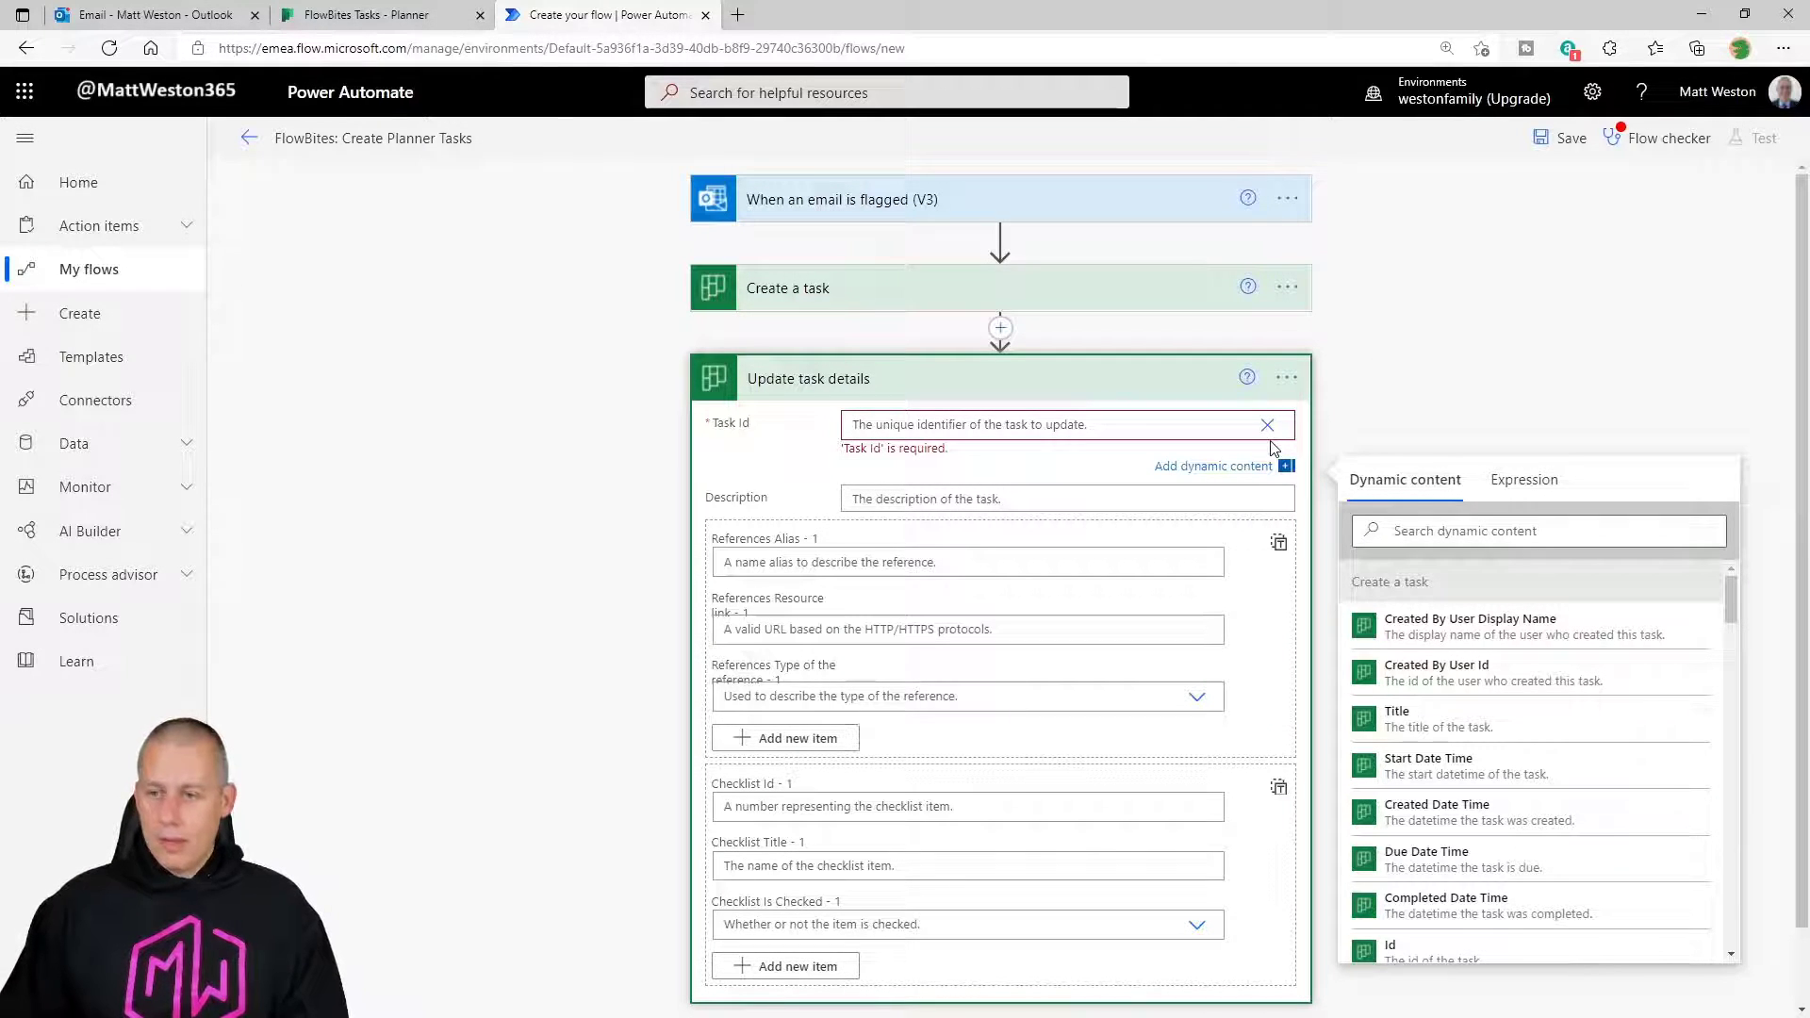
click(1527, 532)
text(id)
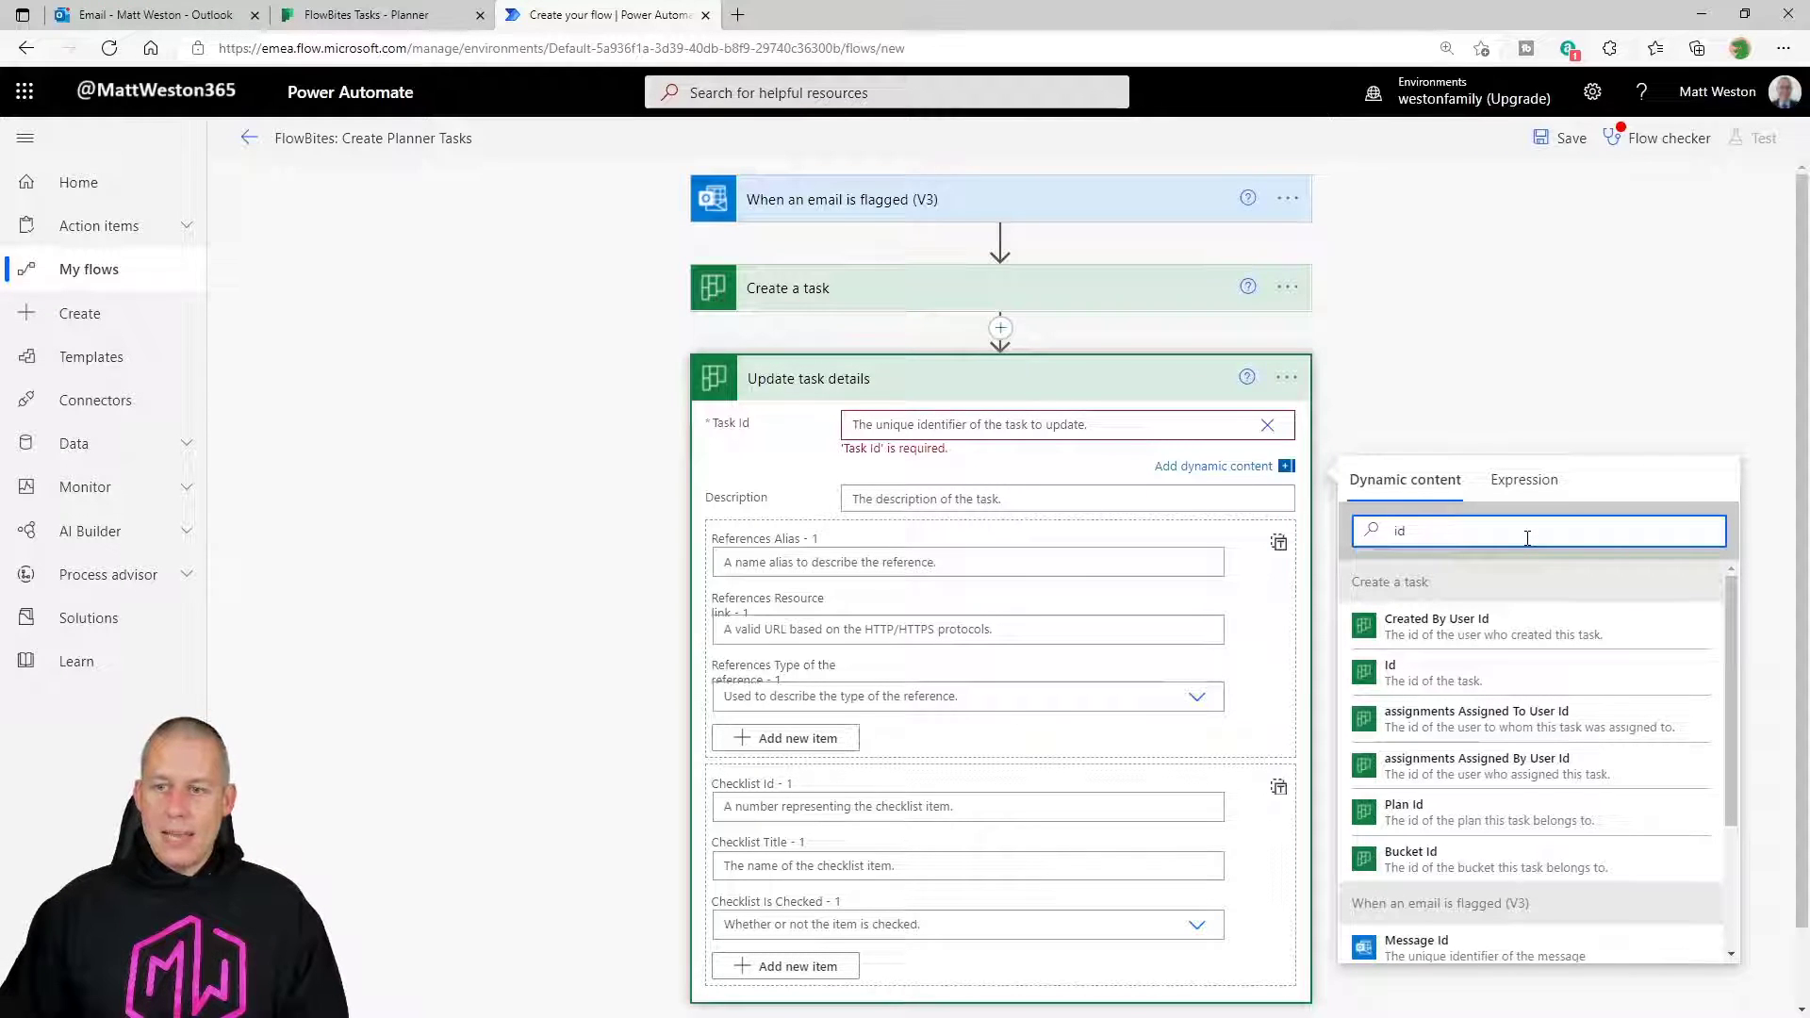
click(1497, 681)
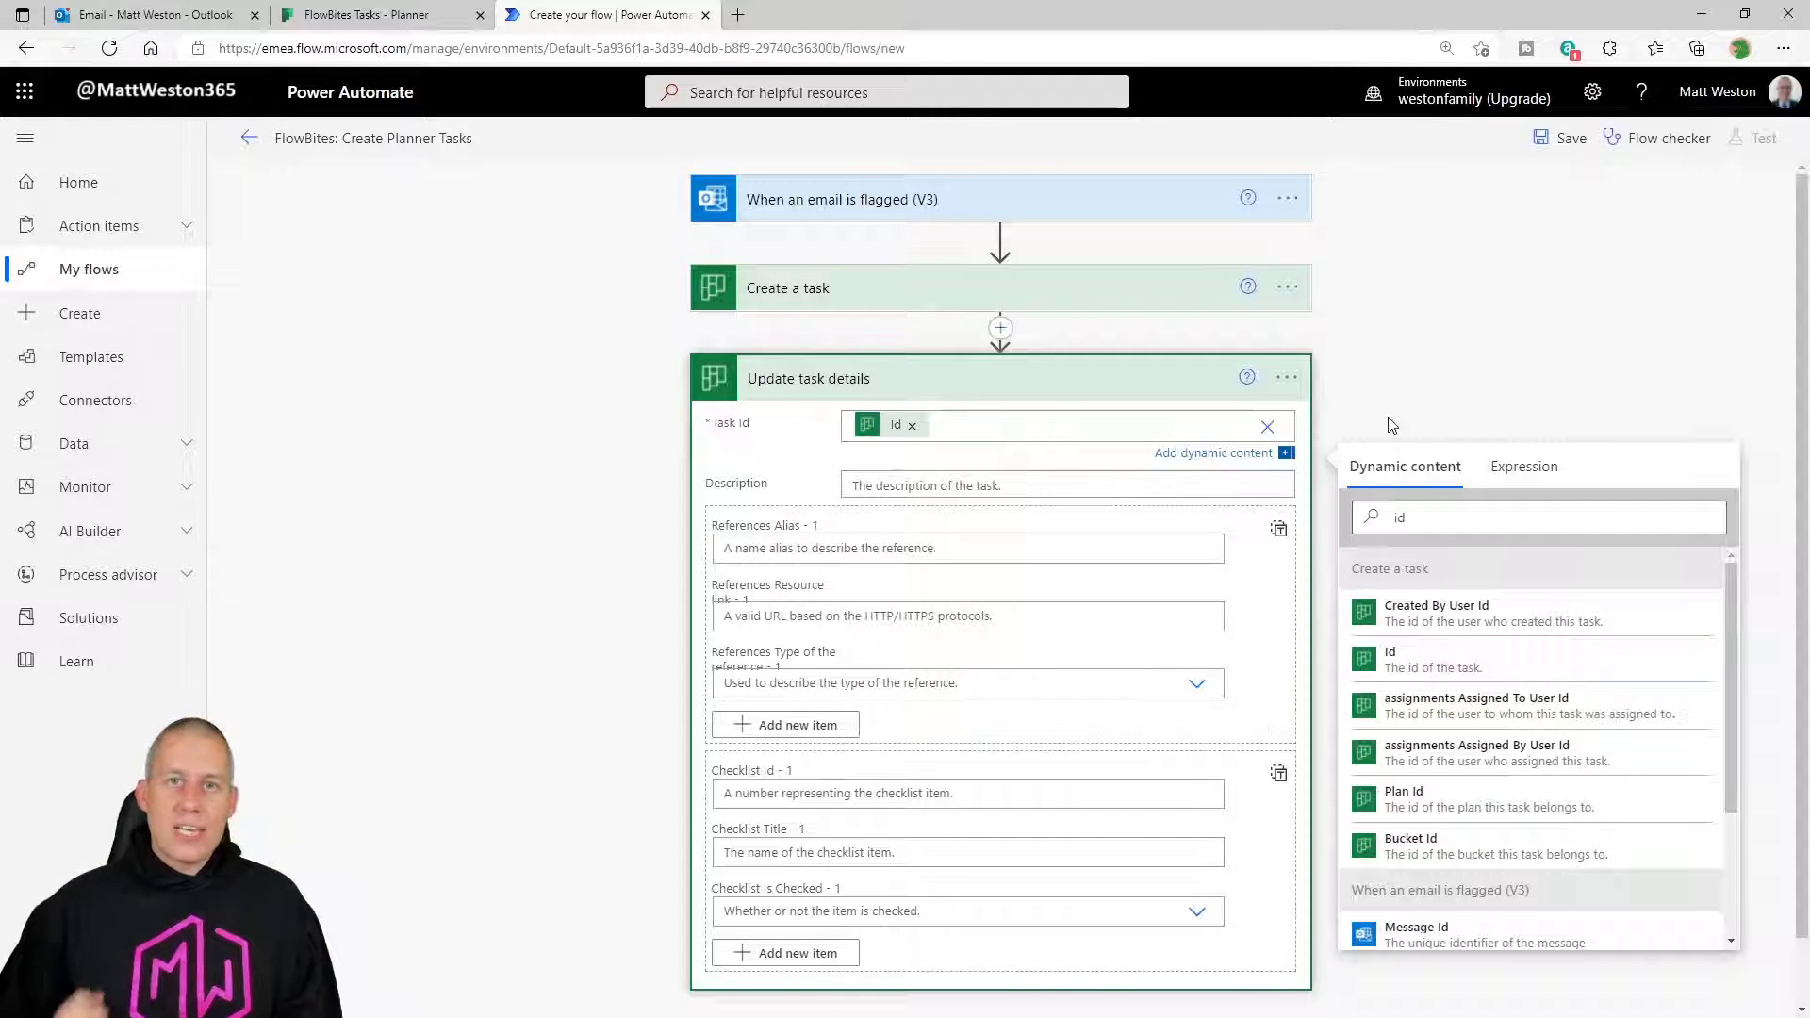
Fill the Description with the flagged email's Body Preview dynamic content.
click(972, 484)
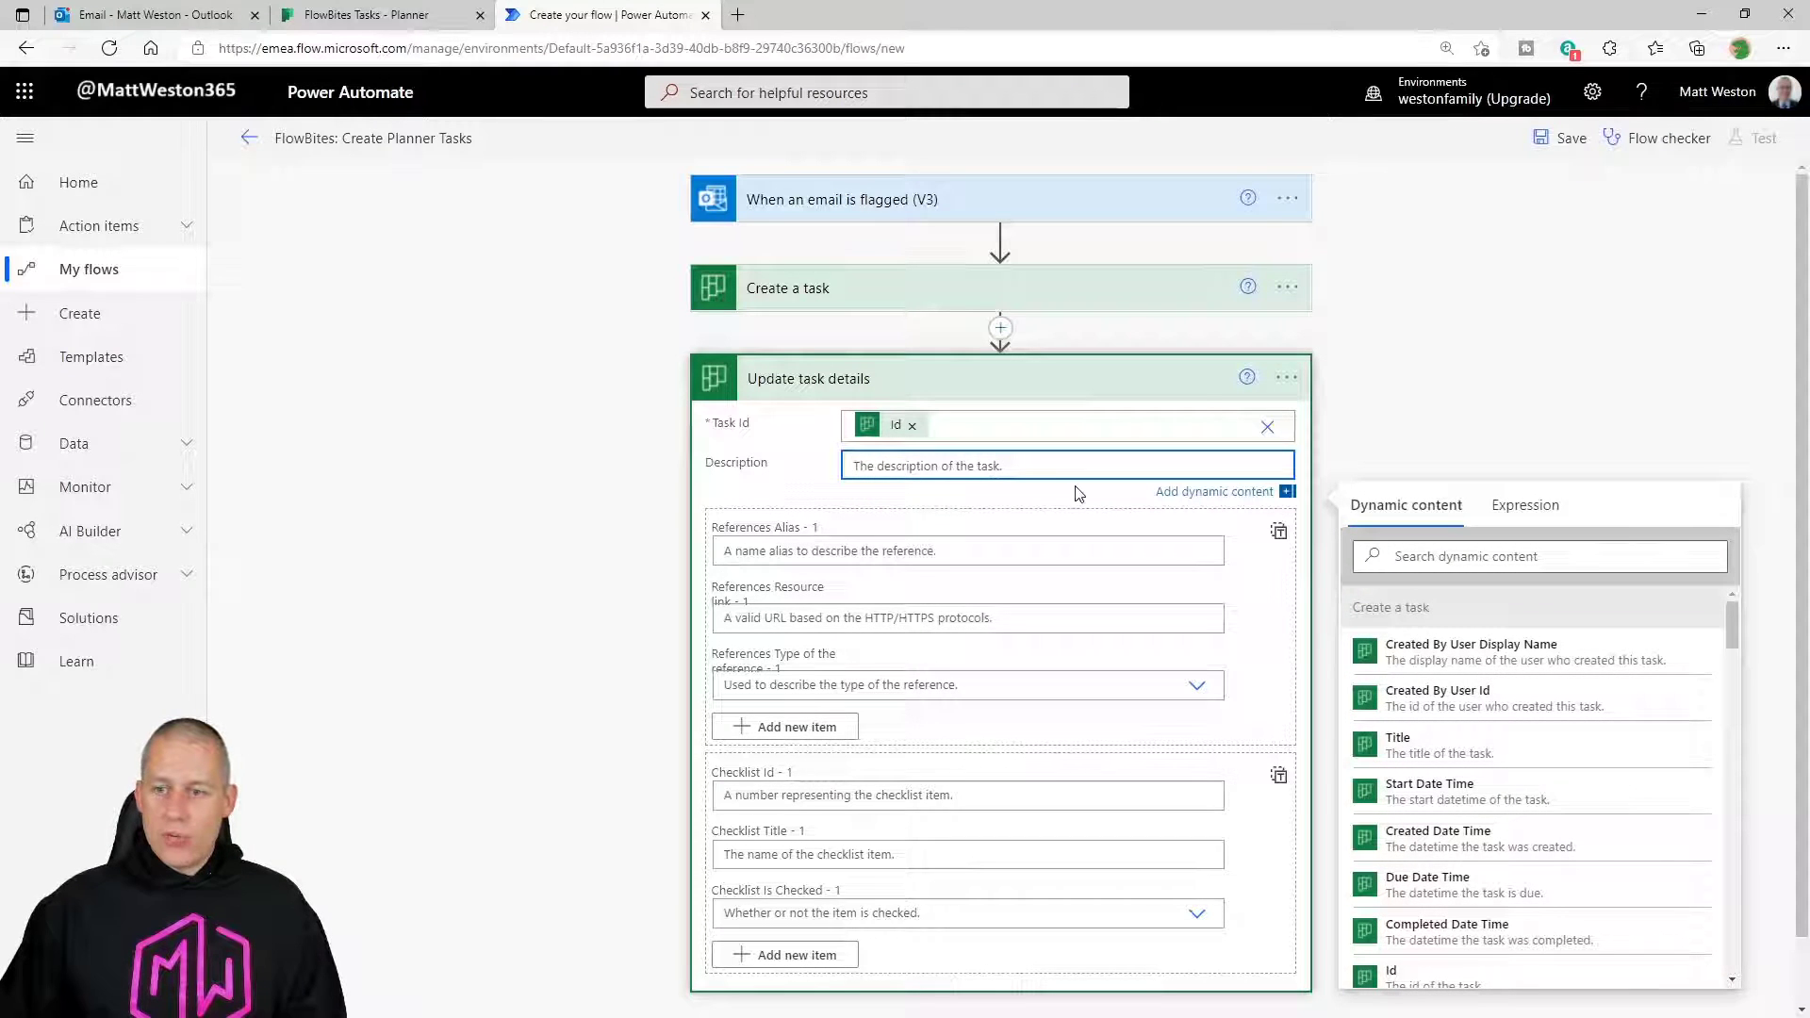
click(1499, 556)
drag(1728, 607, 1745, 840)
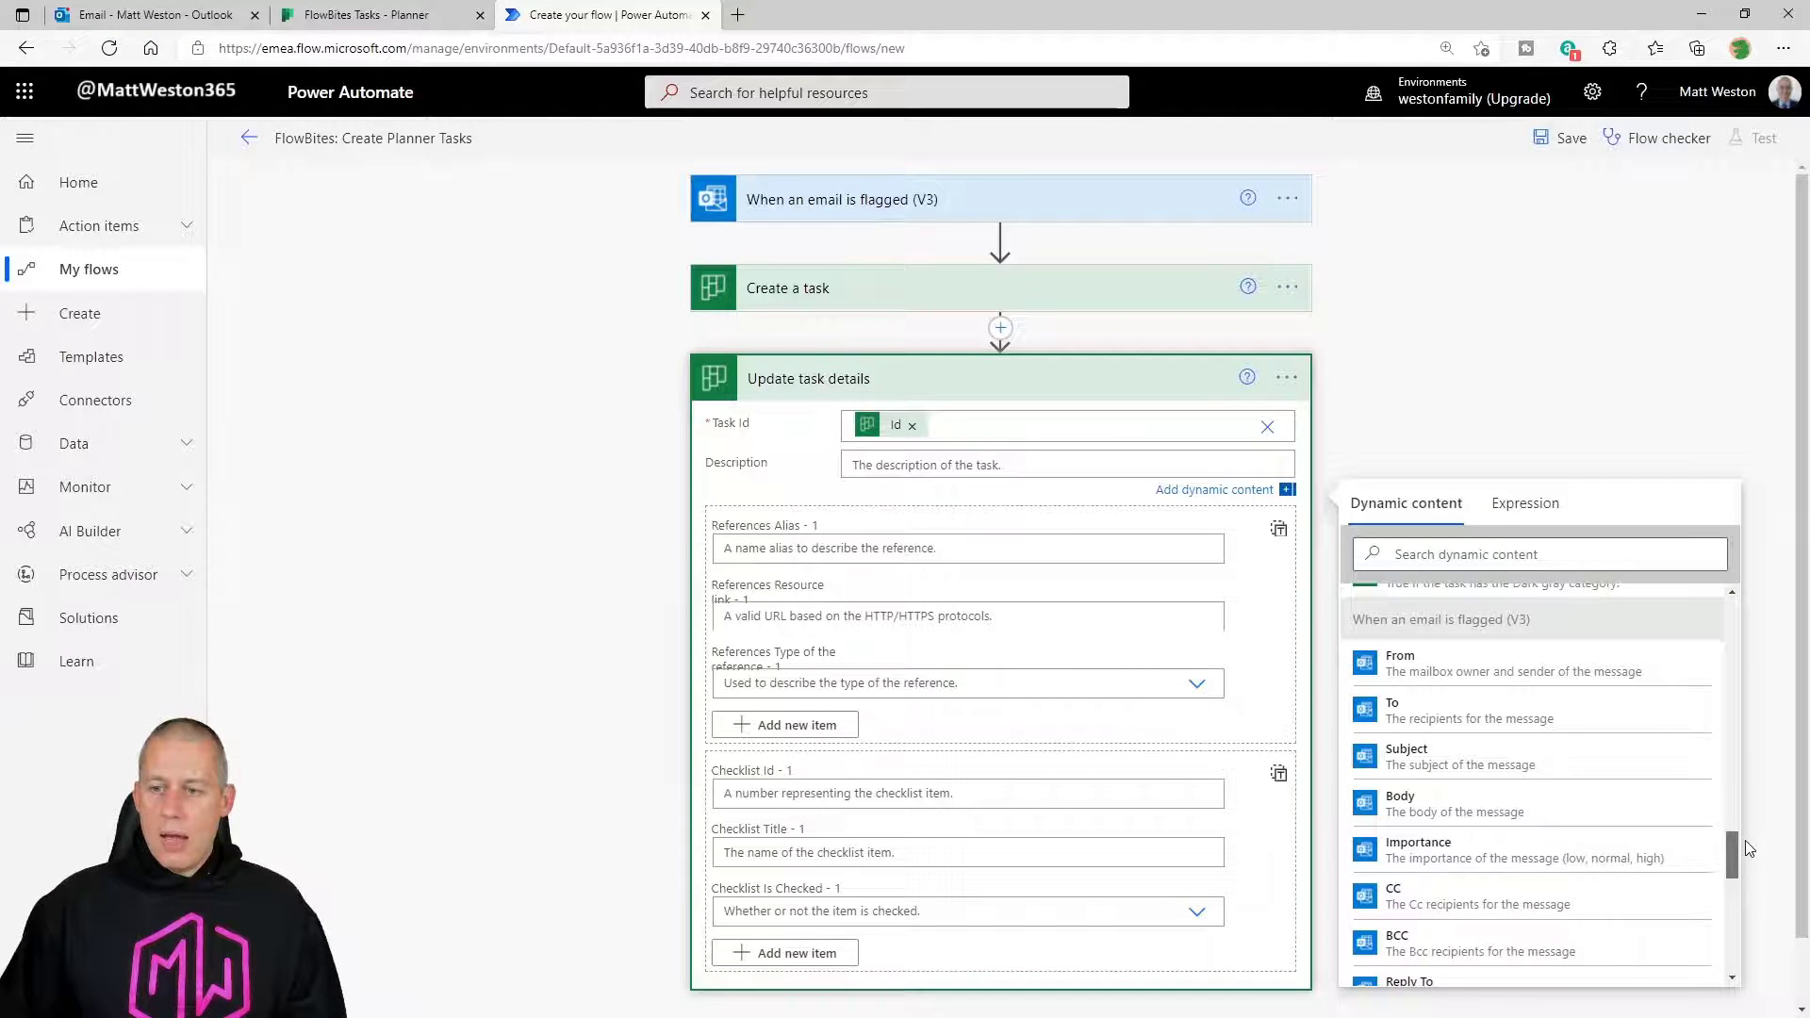
drag(1745, 840, 1738, 875)
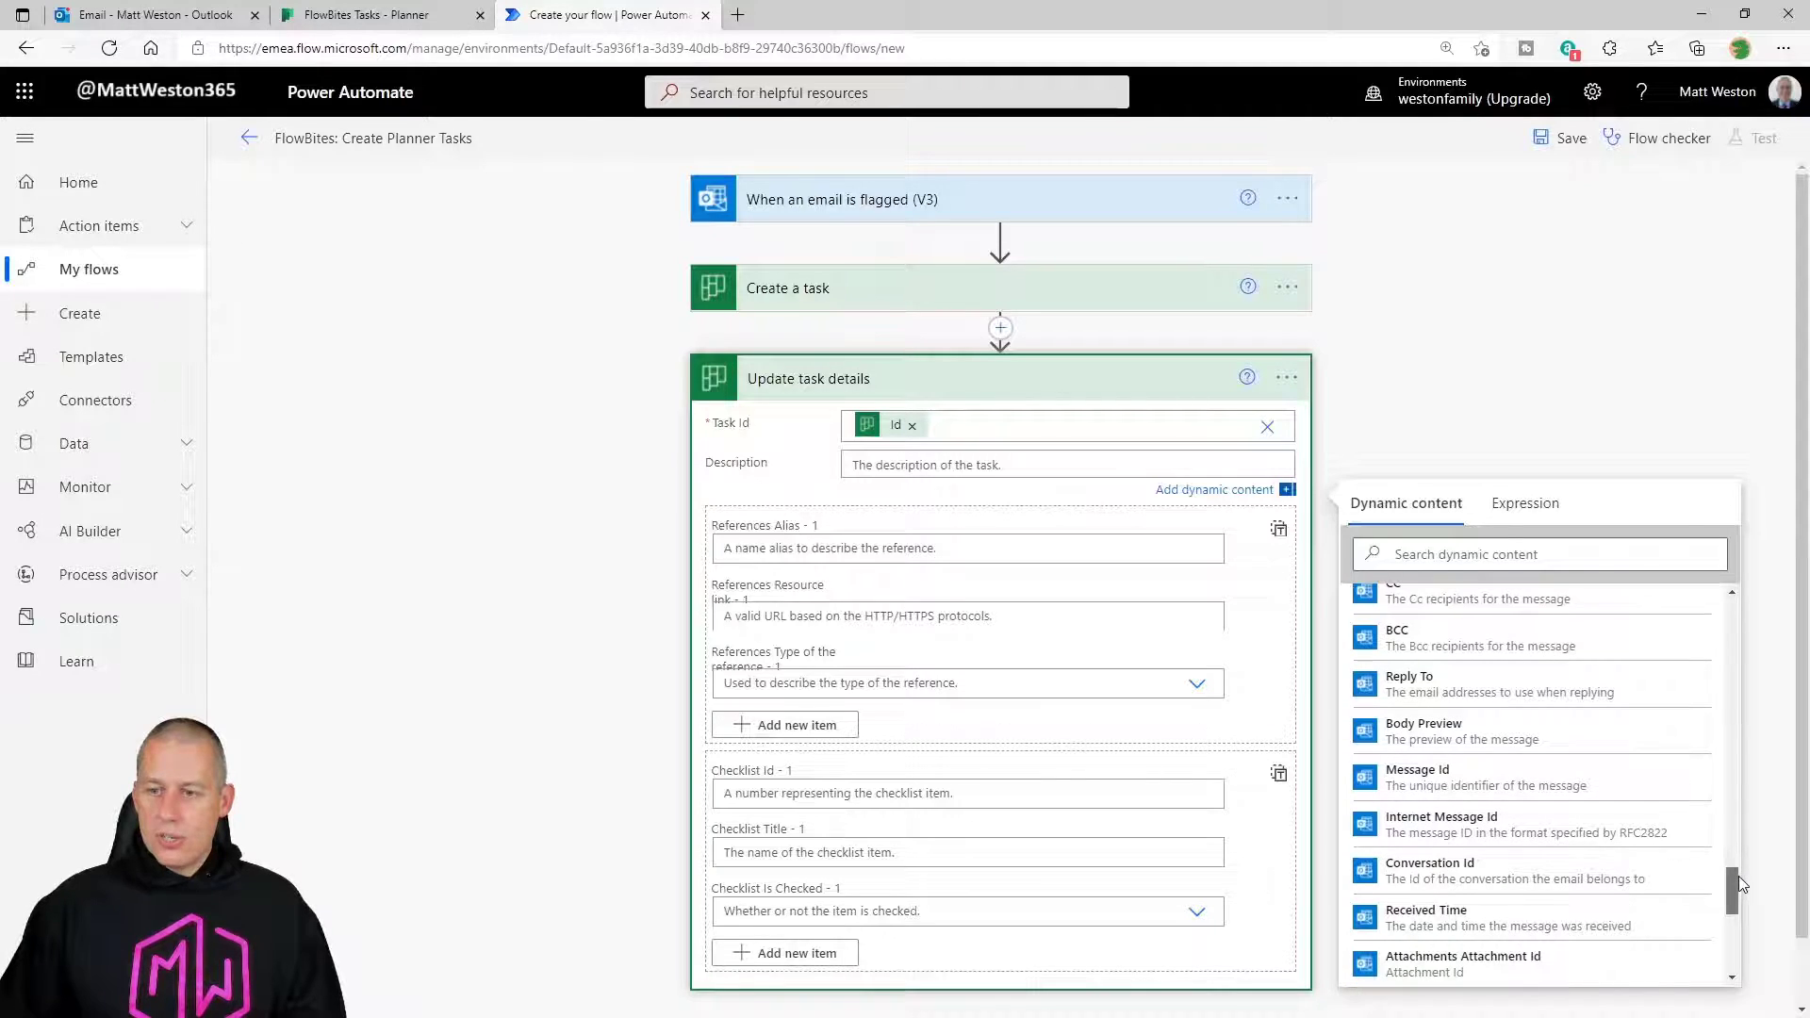
click(1471, 743)
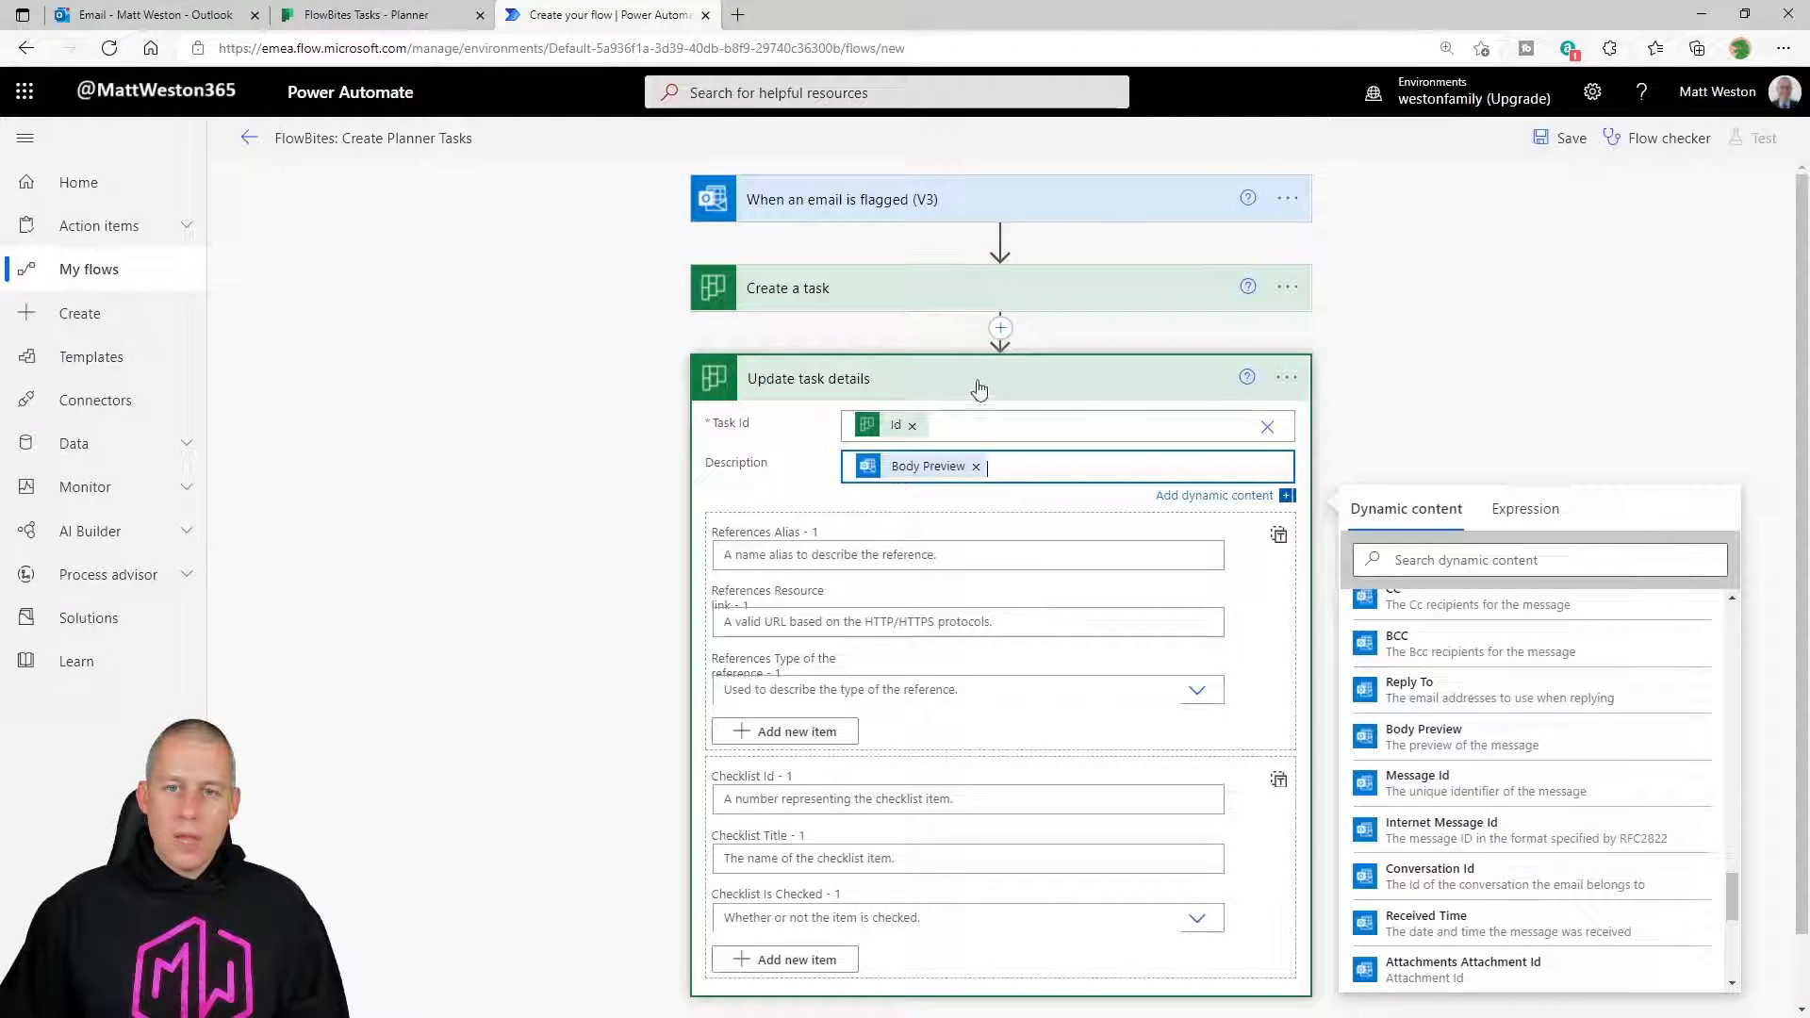
Finish the description, collapse the Update task details step, and save the flow.
click(1030, 397)
click(1030, 391)
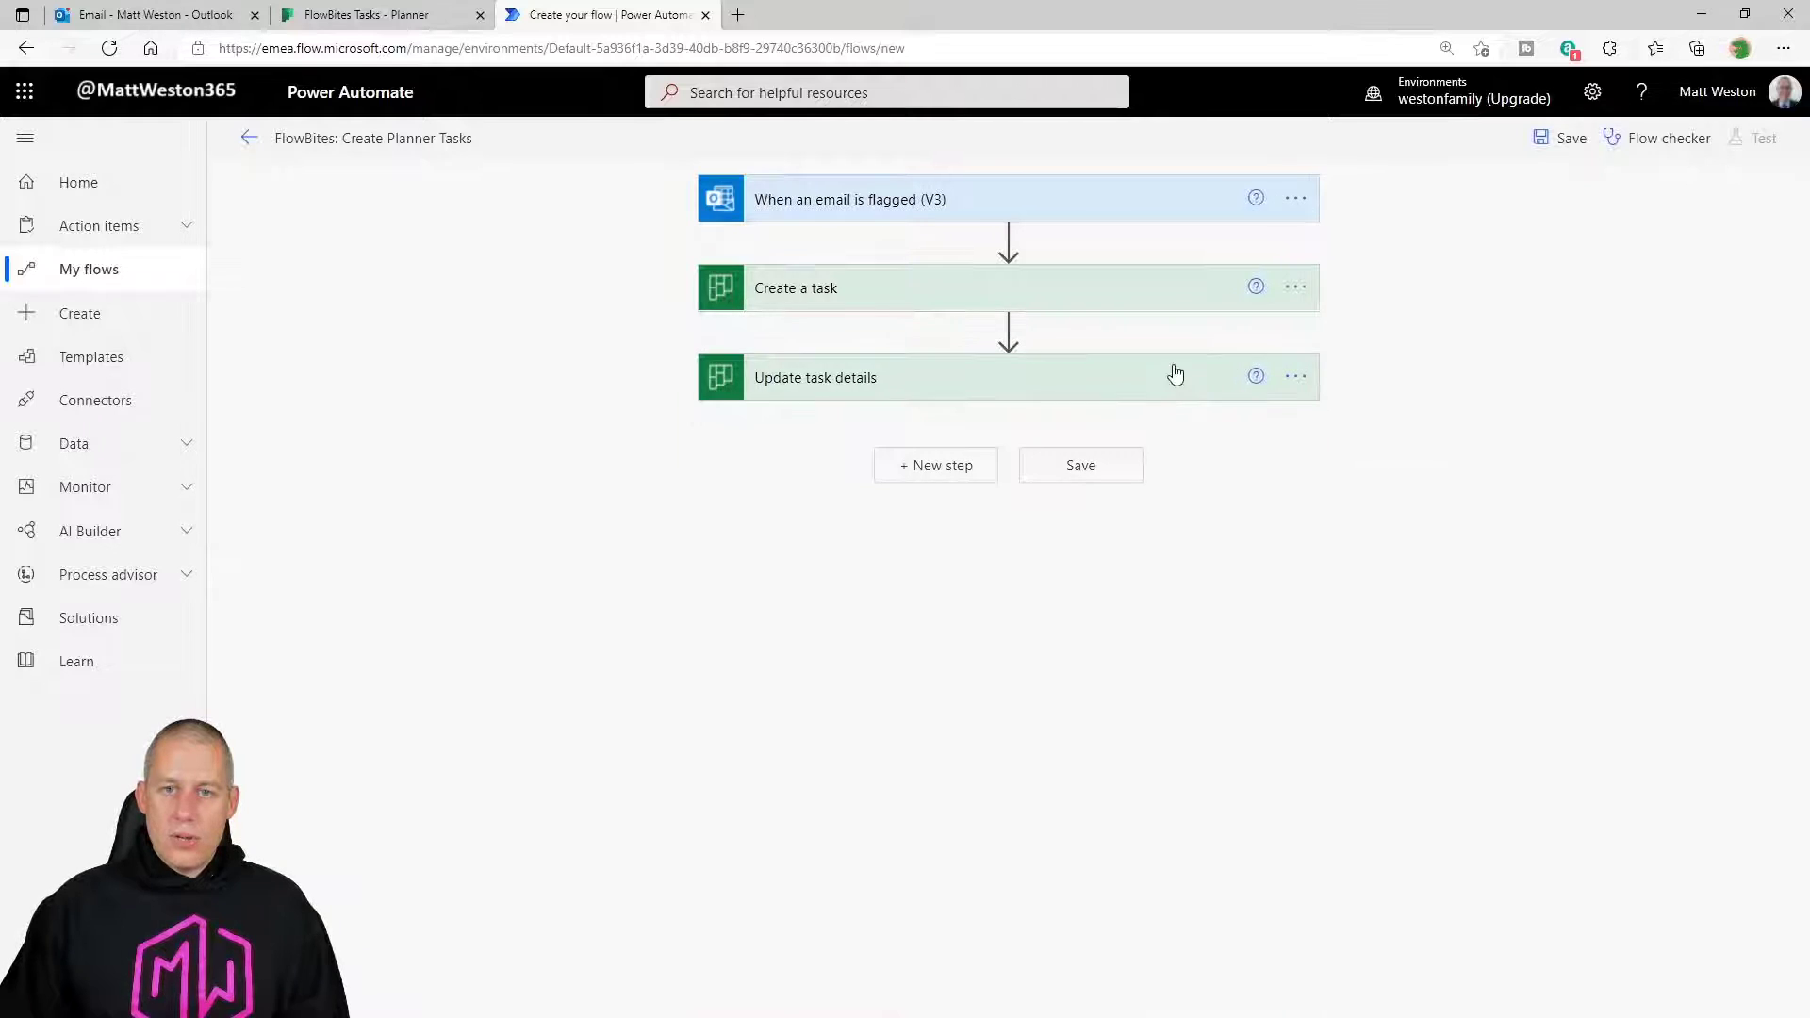
click(1566, 139)
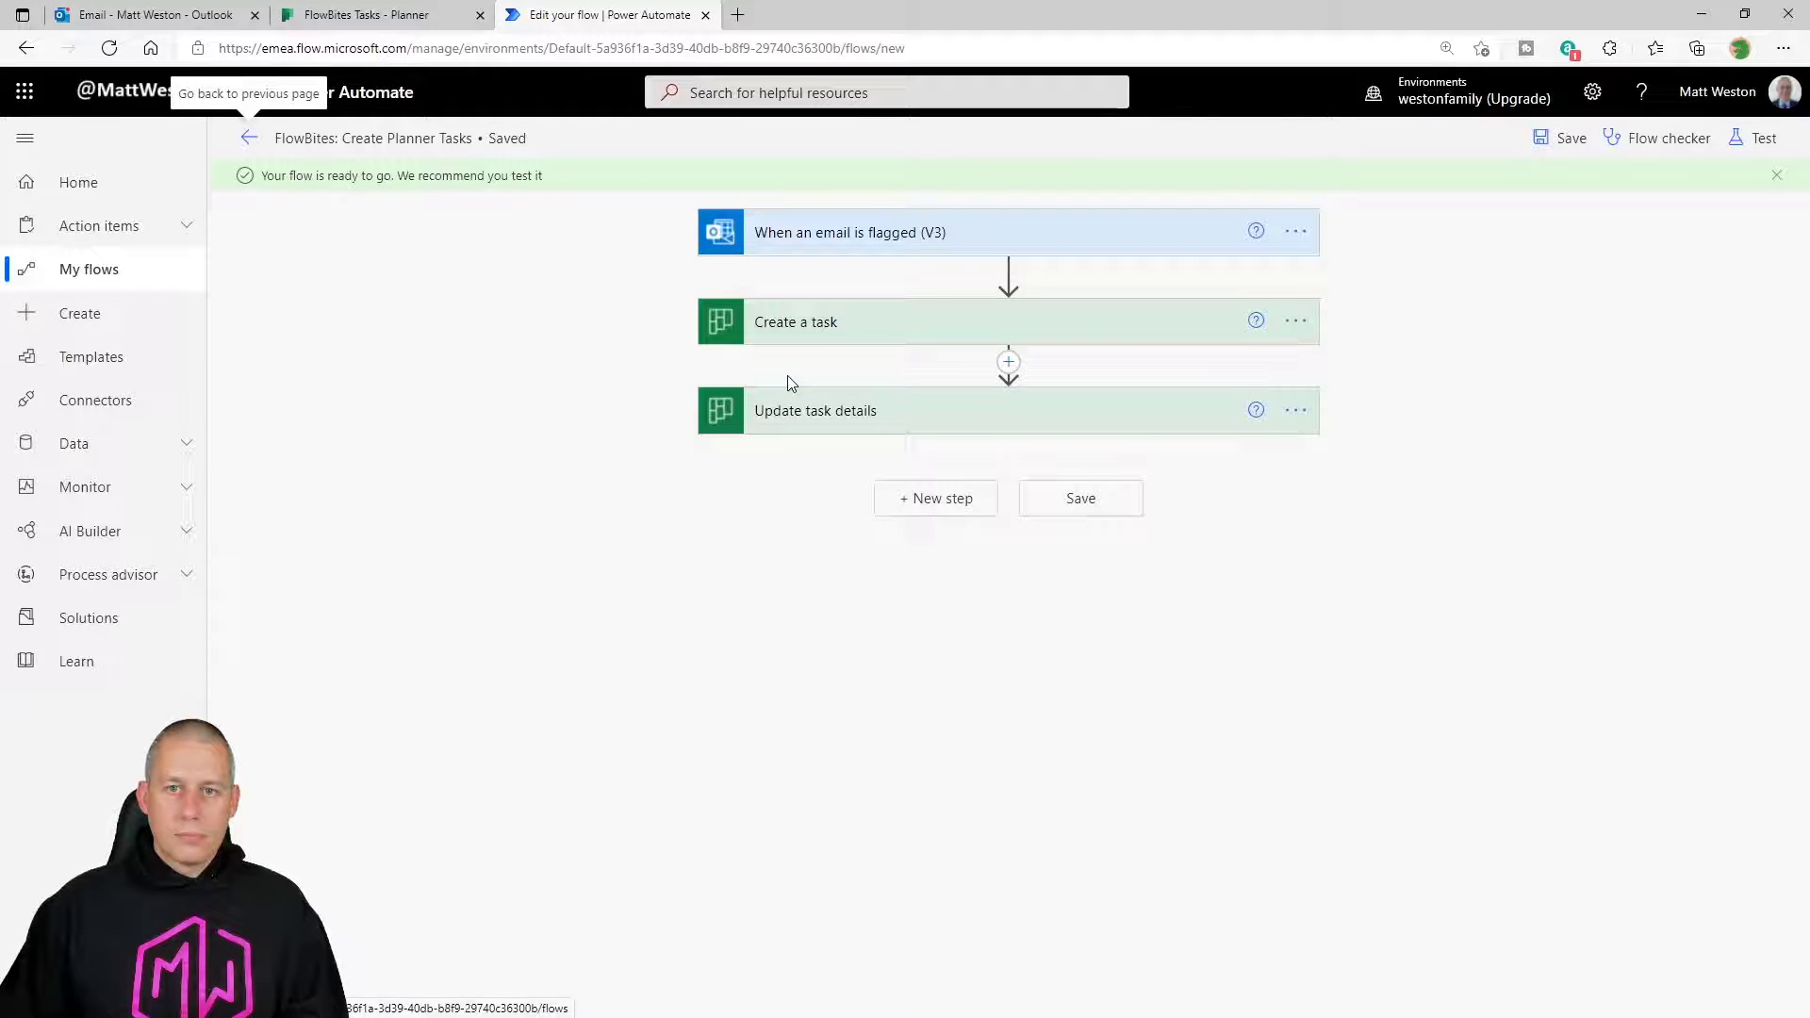
Start a manual test waiting for a flagged email, then go to the Outlook inbox.
click(1759, 138)
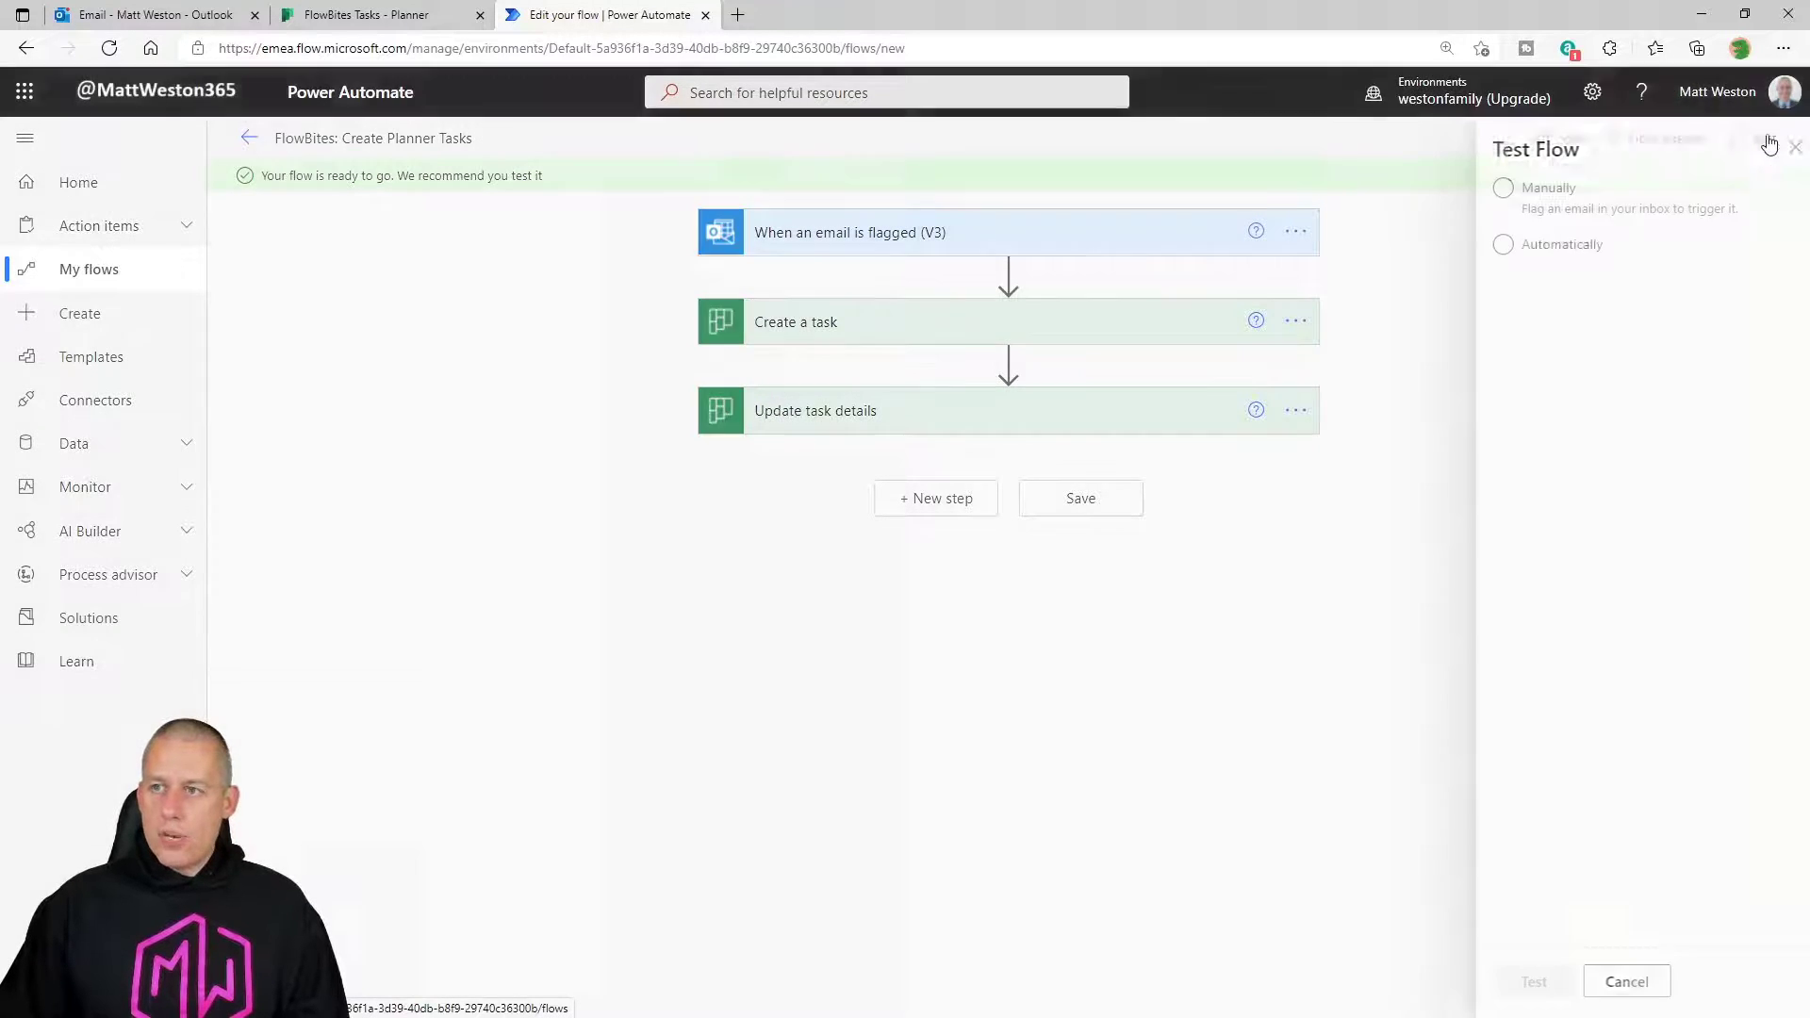
click(1519, 199)
click(1516, 981)
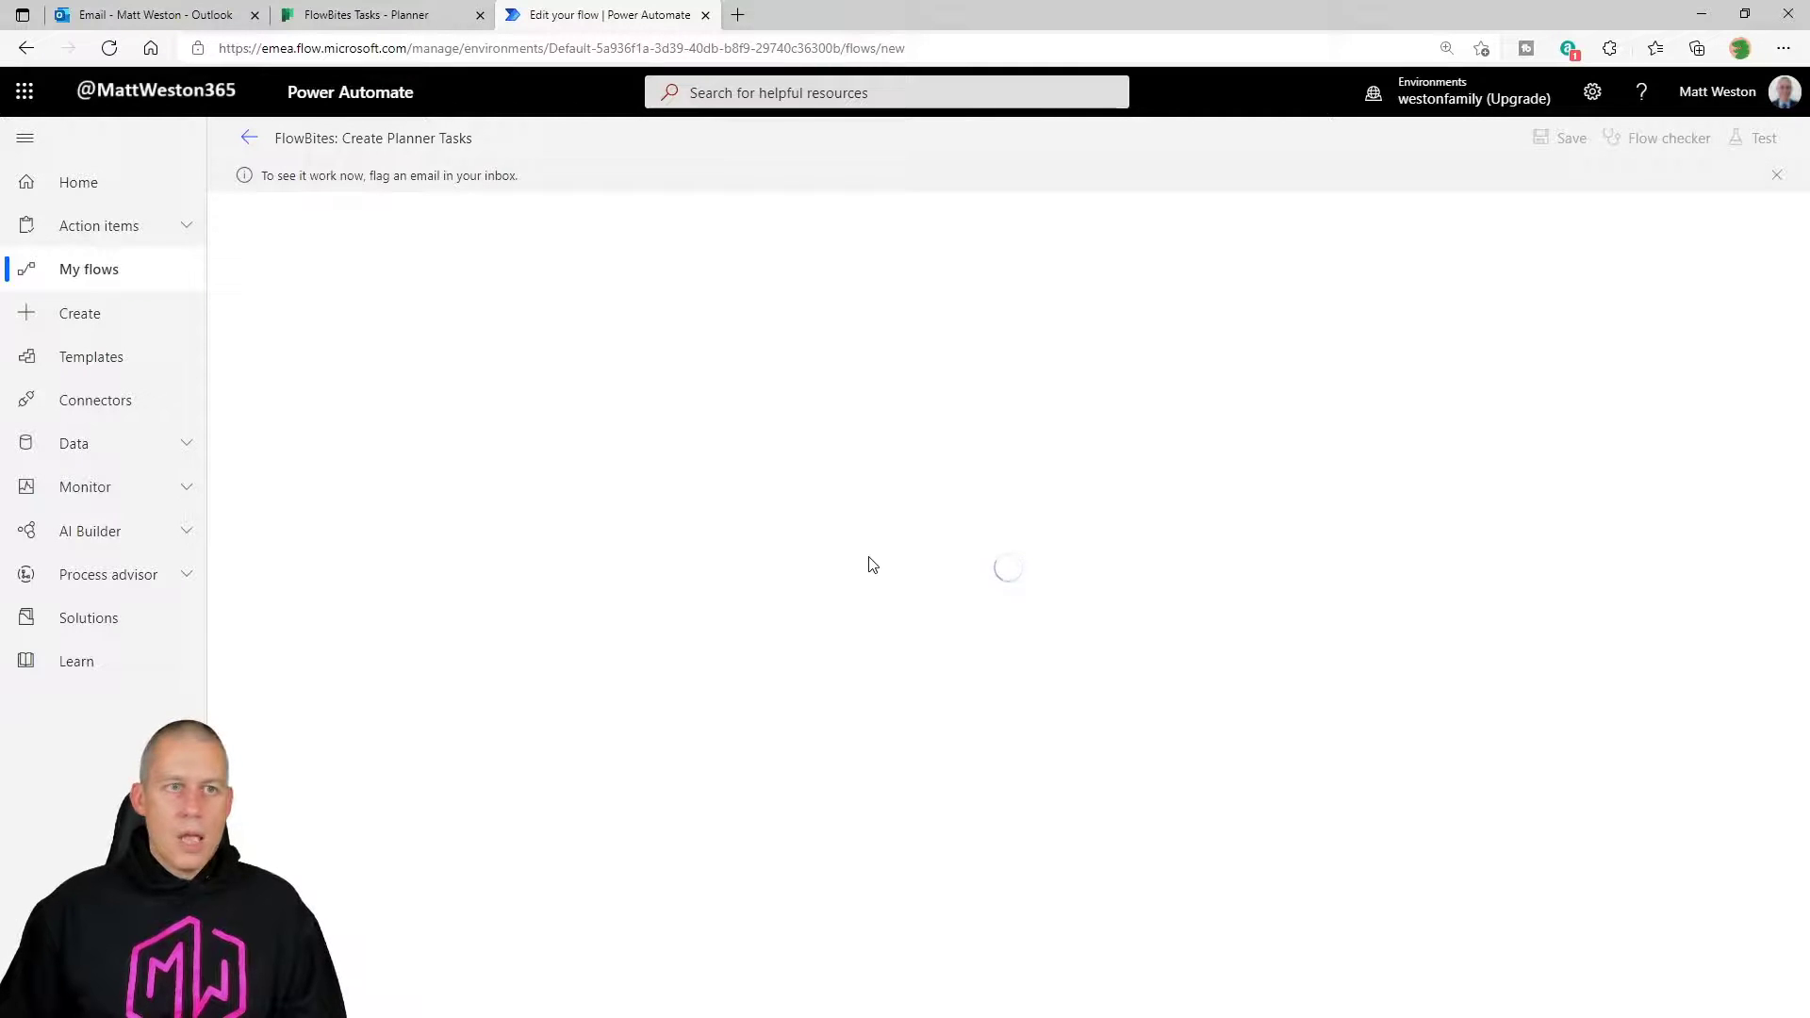
click(173, 15)
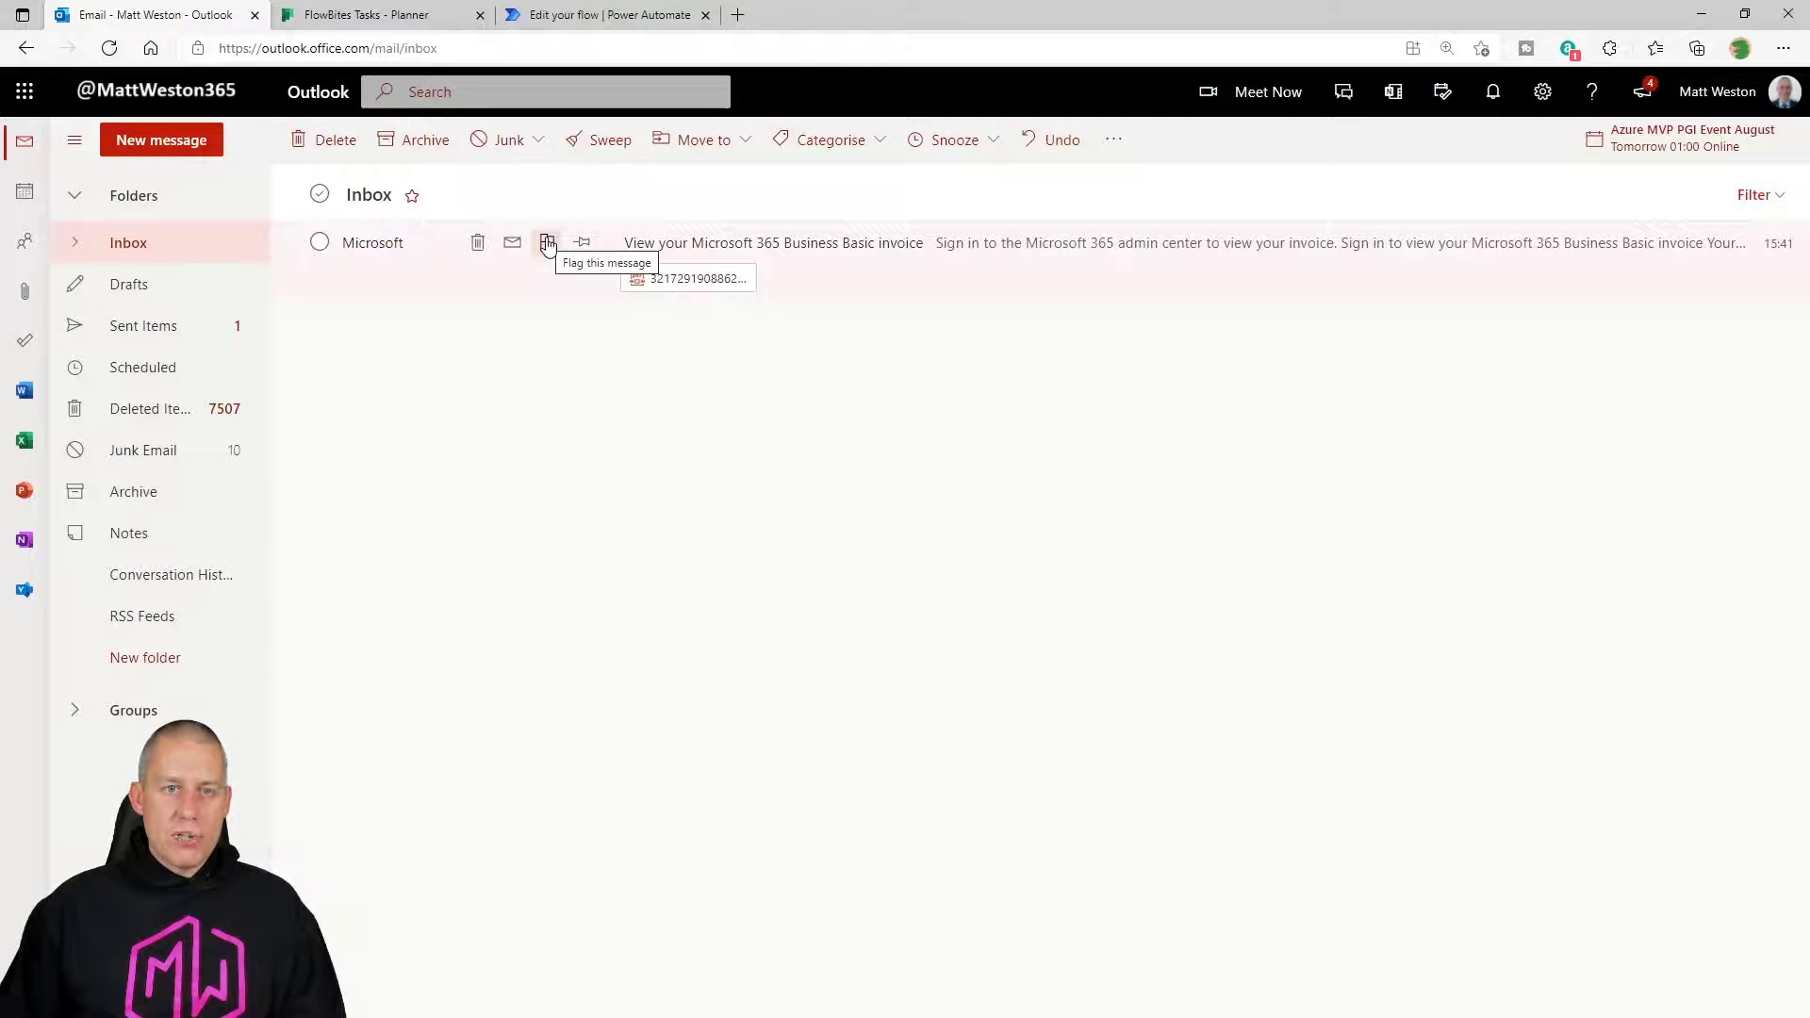
Flag the Microsoft 365 Business Basic invoice email and return to the flow's successful run.
click(548, 243)
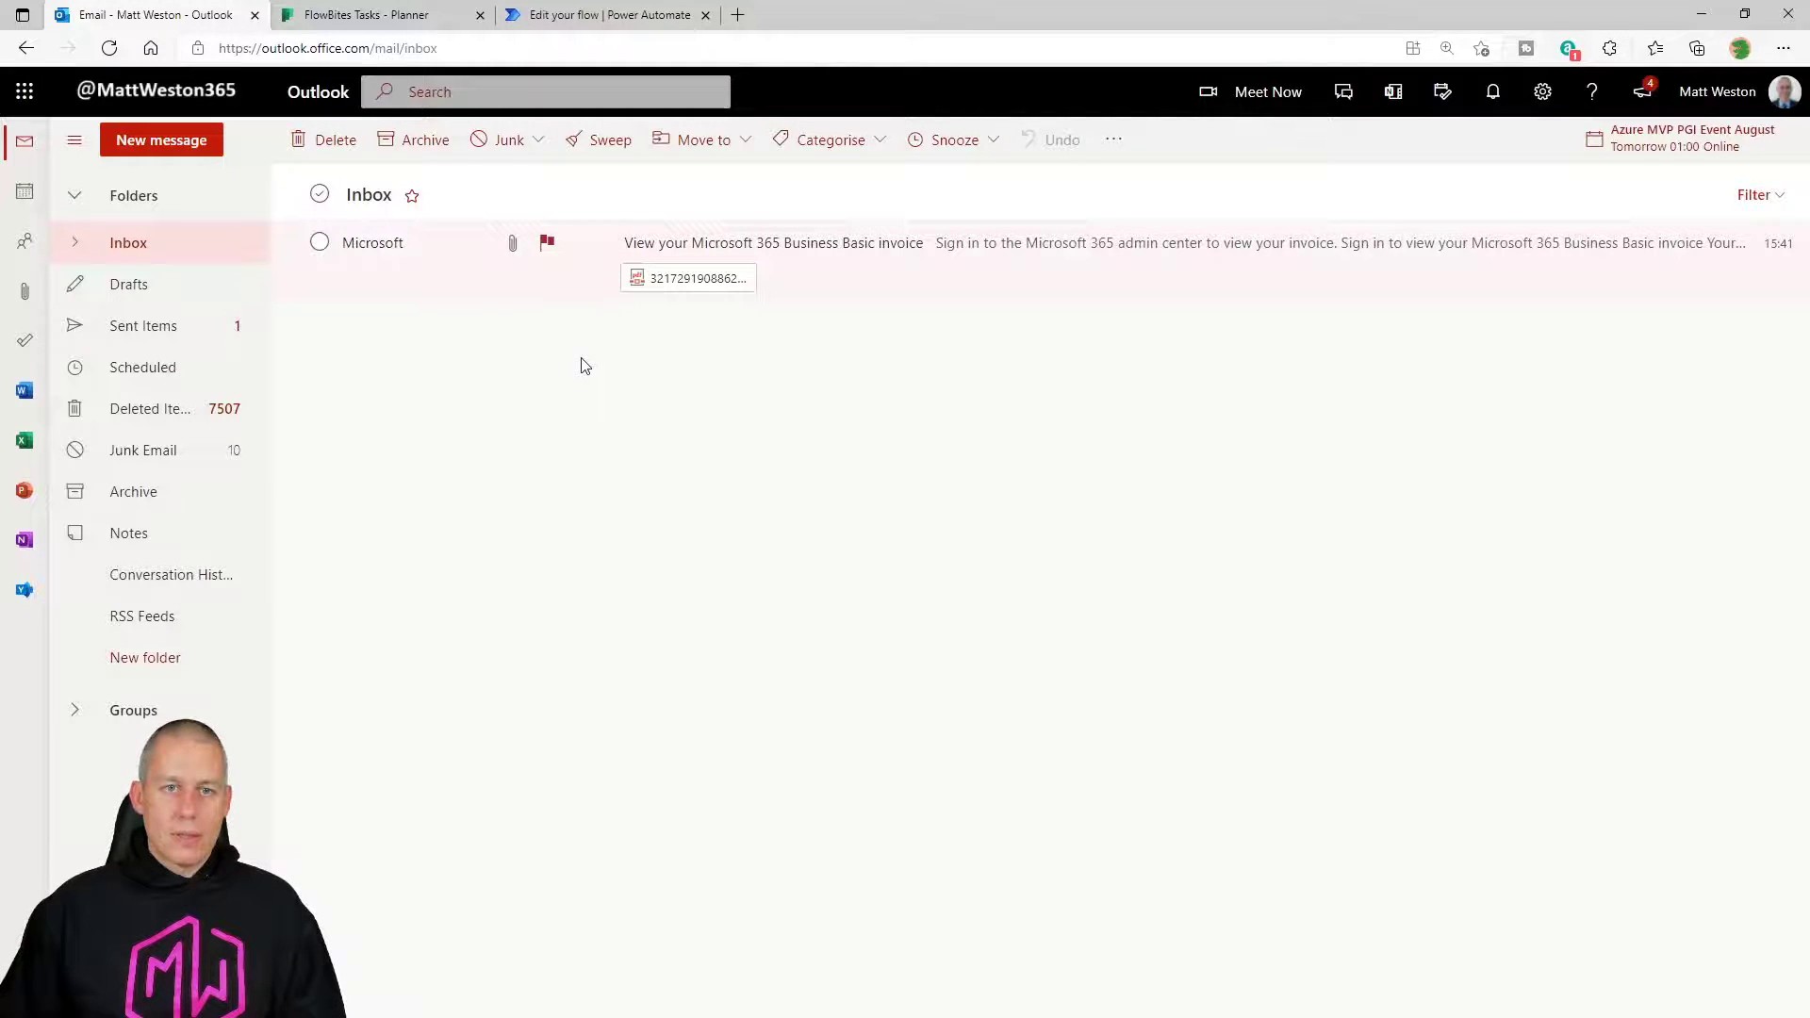
click(611, 16)
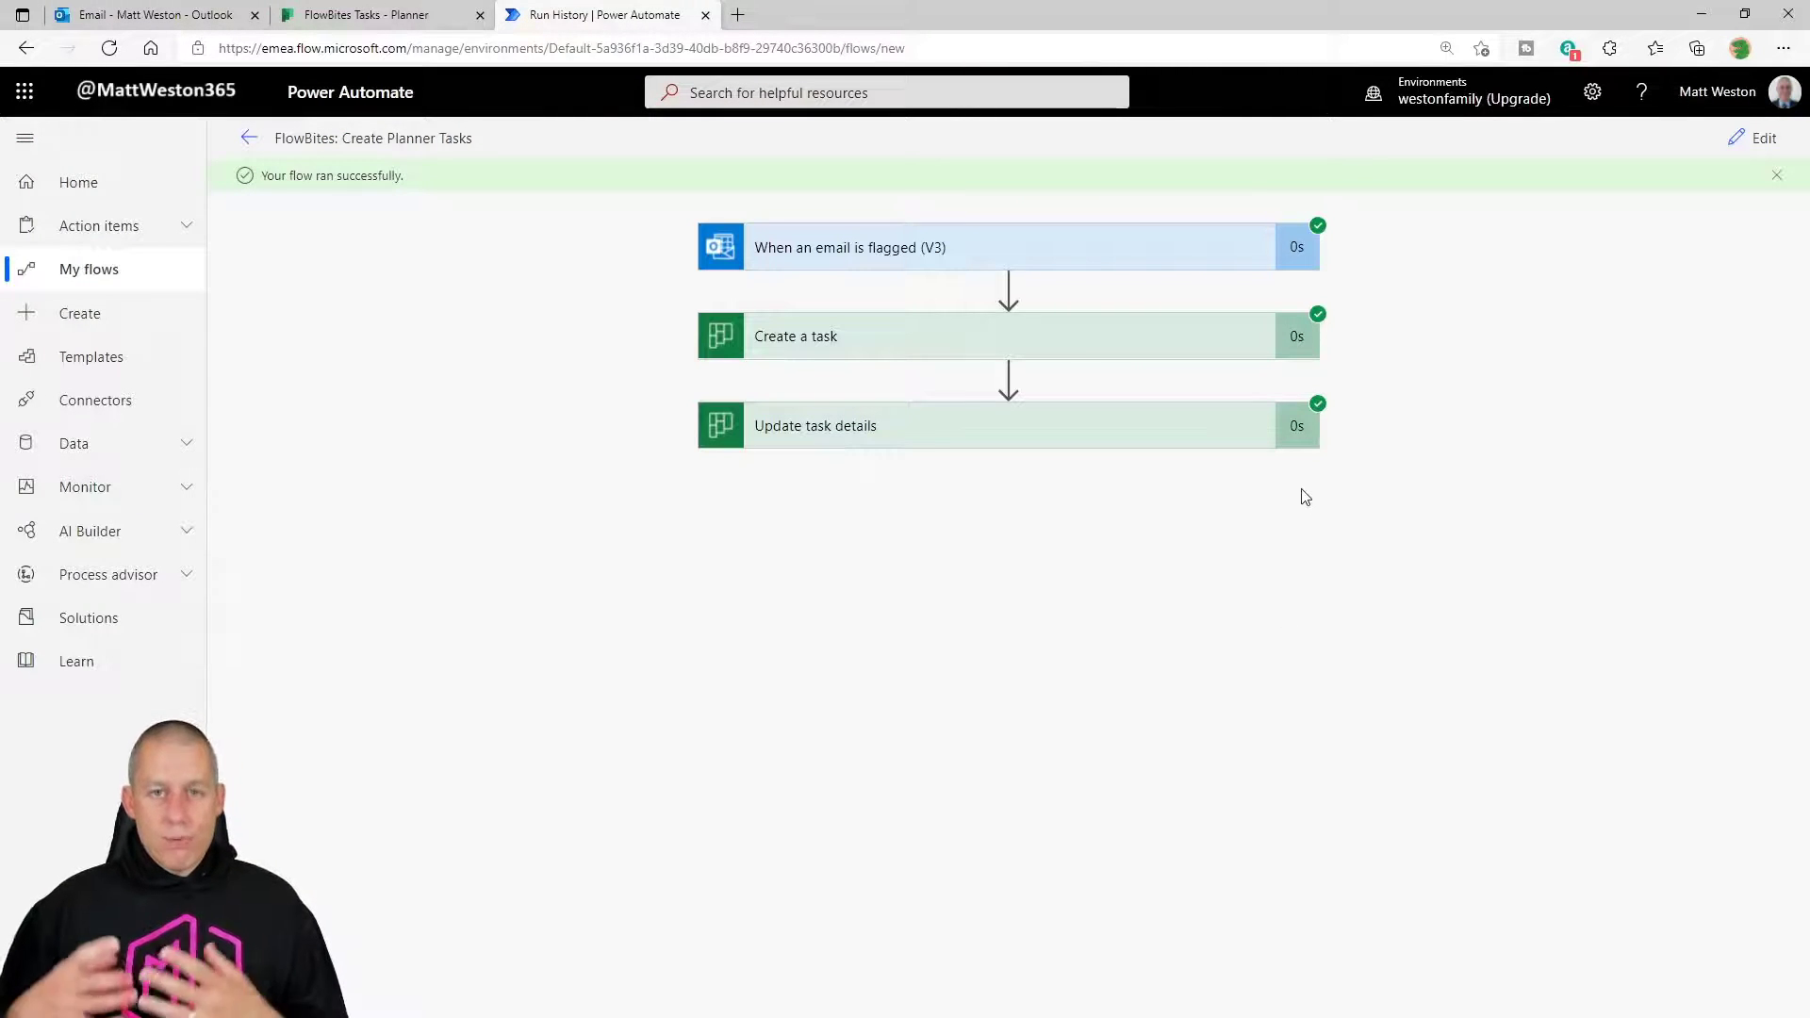
Expand the Create a task run outputs and select the created task's Id.
click(1204, 348)
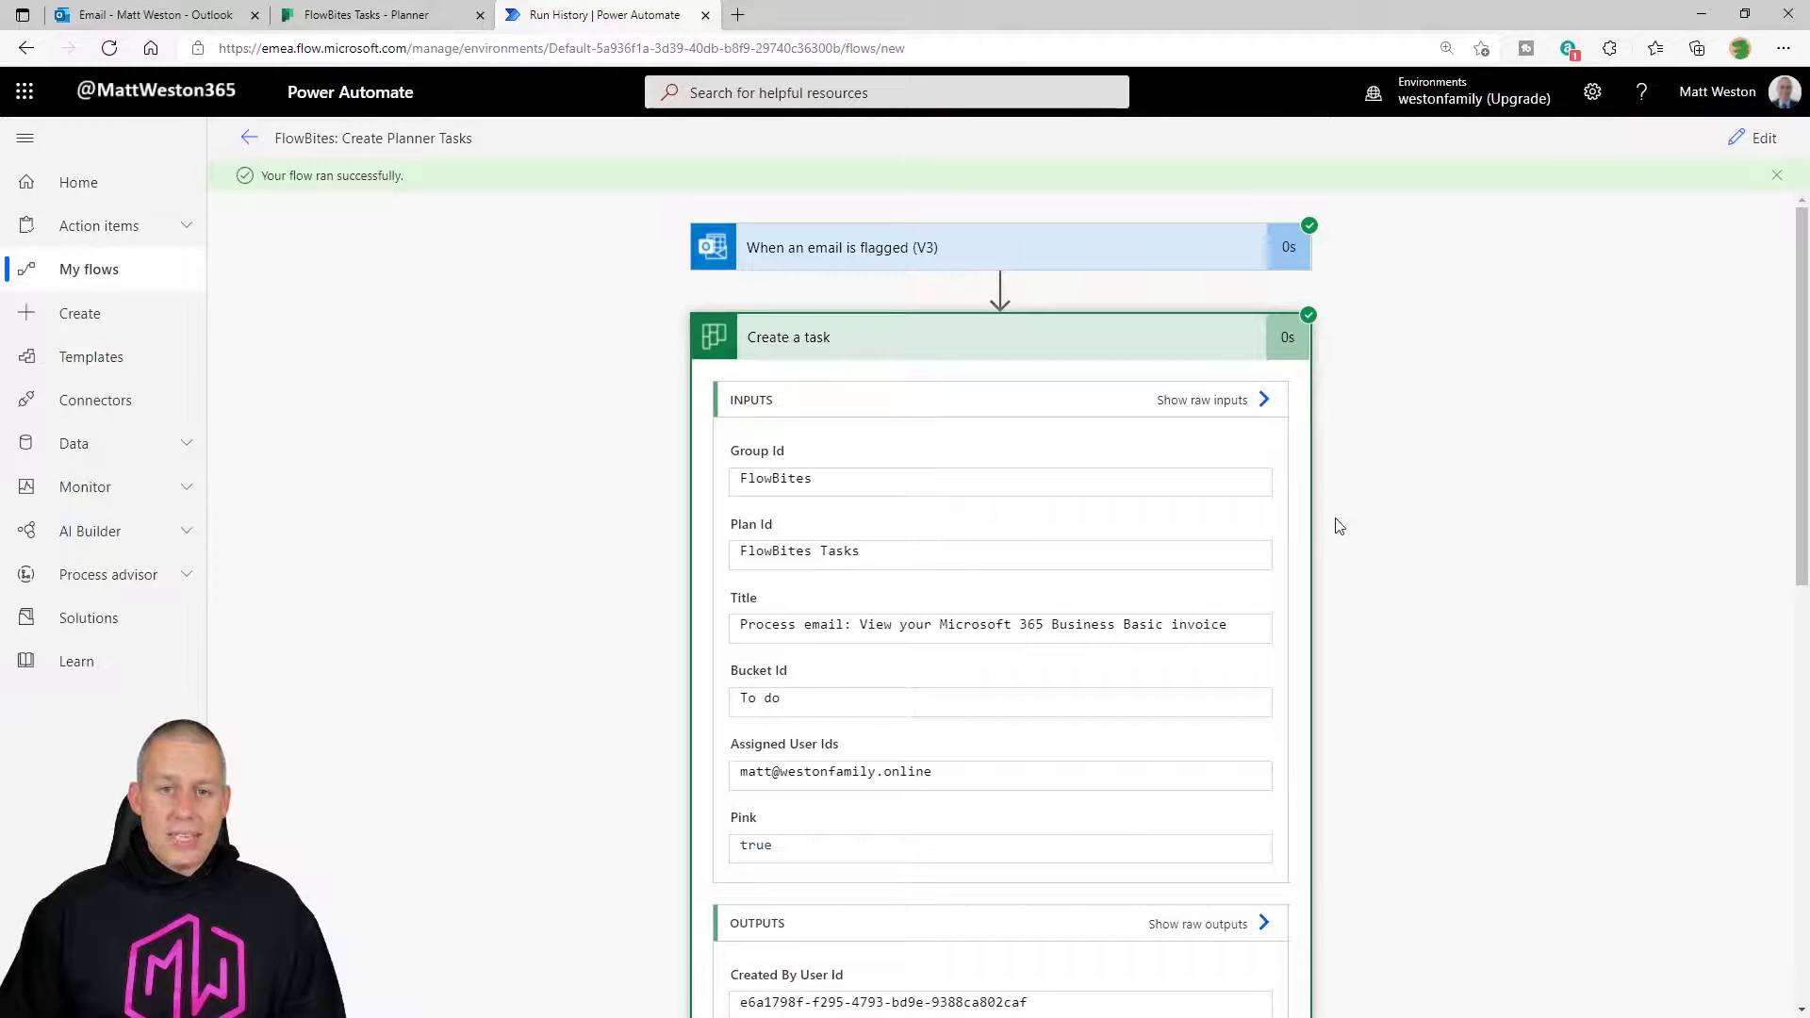
scroll(1077, 477, down, 1)
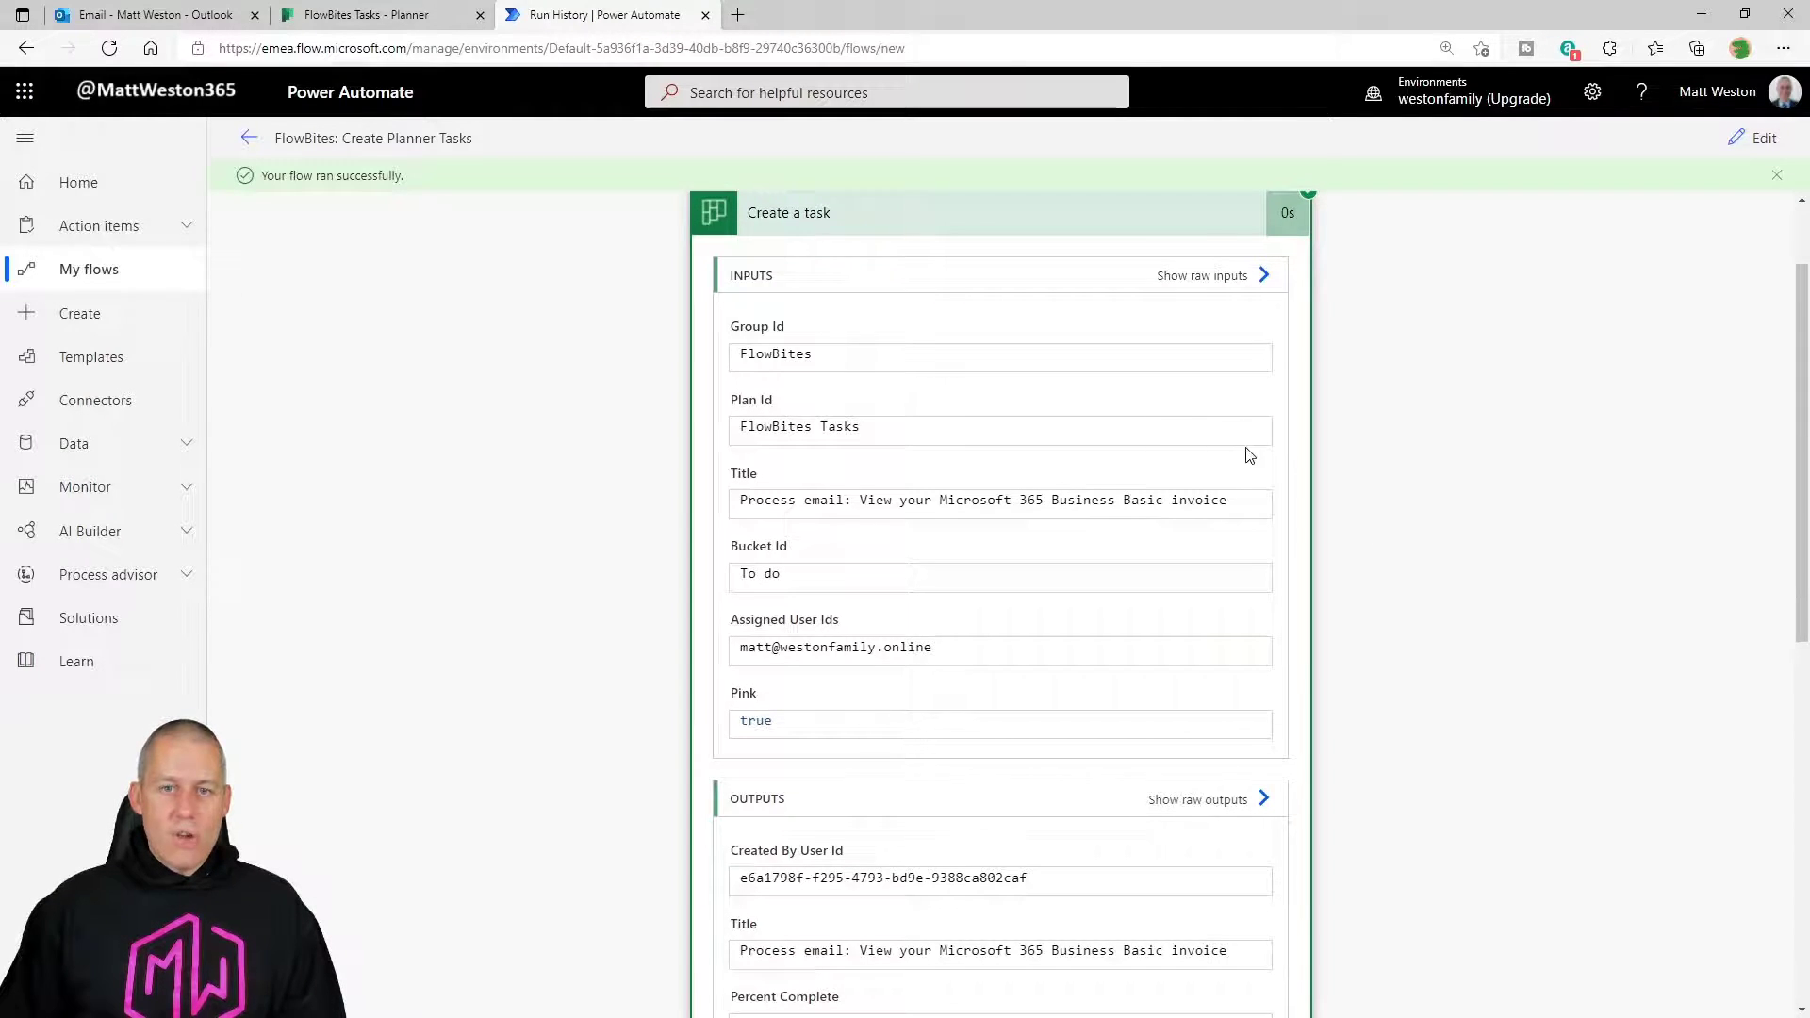
scroll(1245, 454, down, 1)
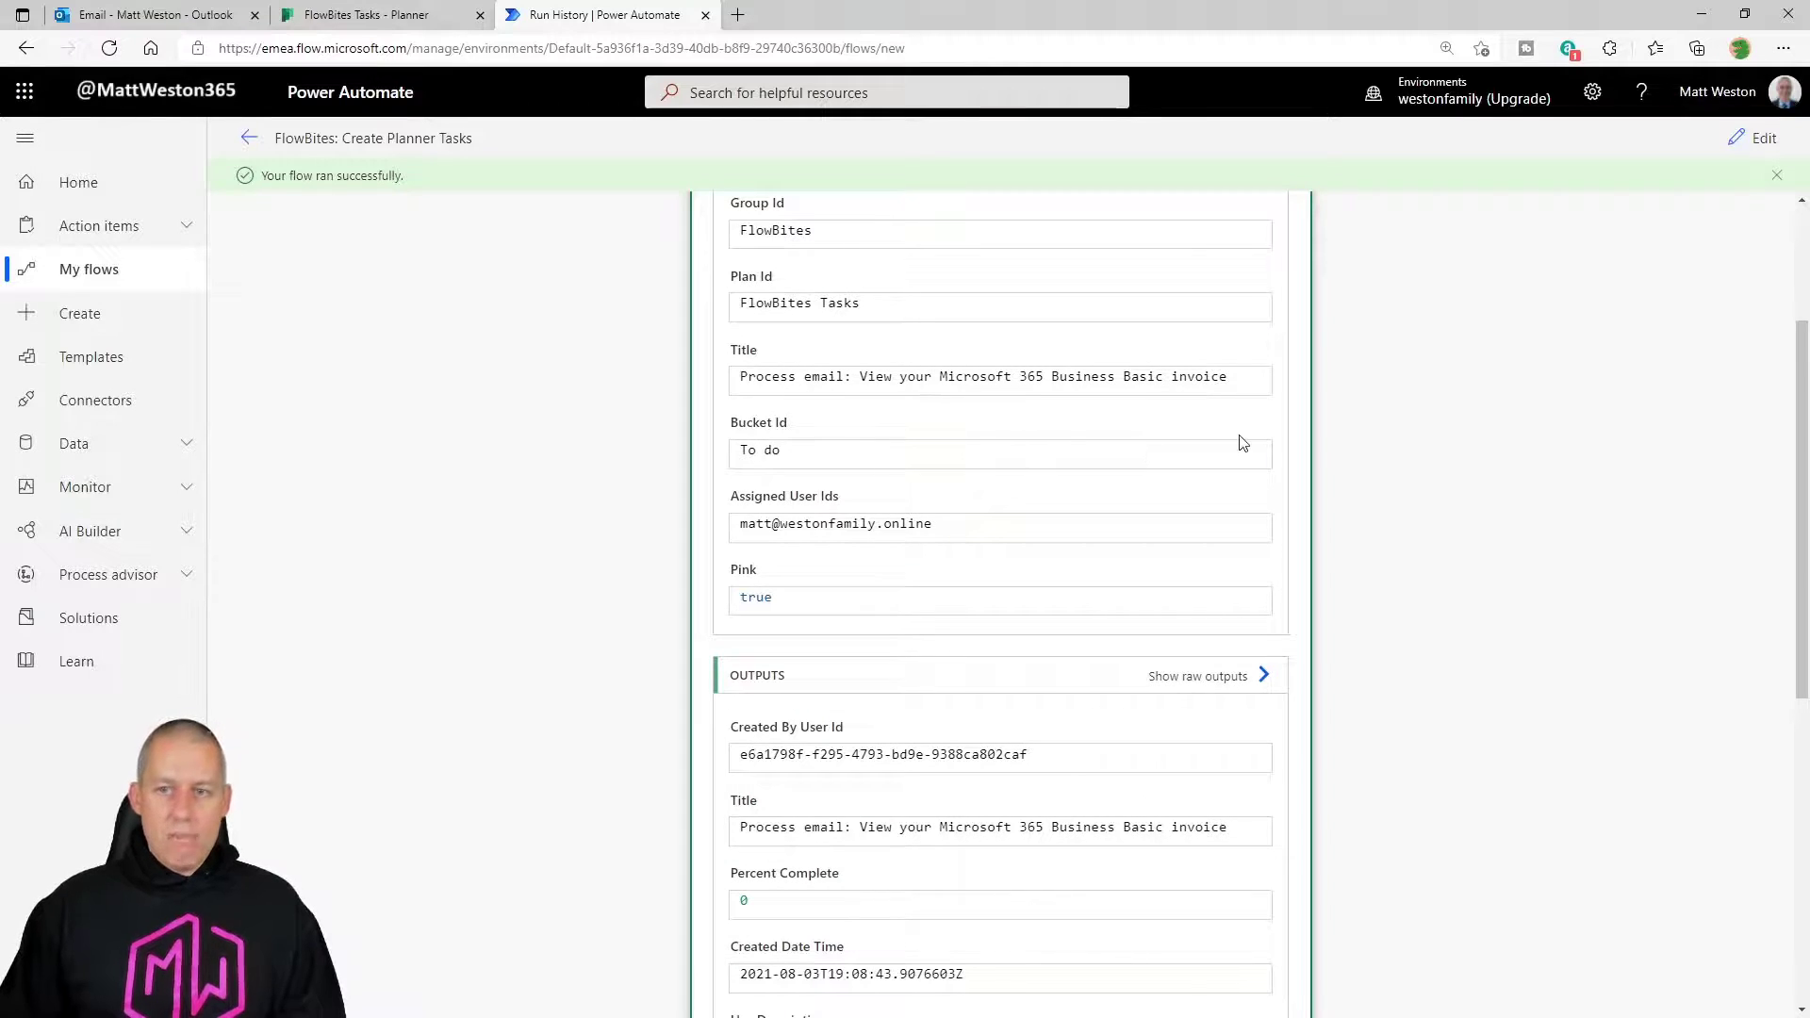
scroll(1242, 443, down, 1)
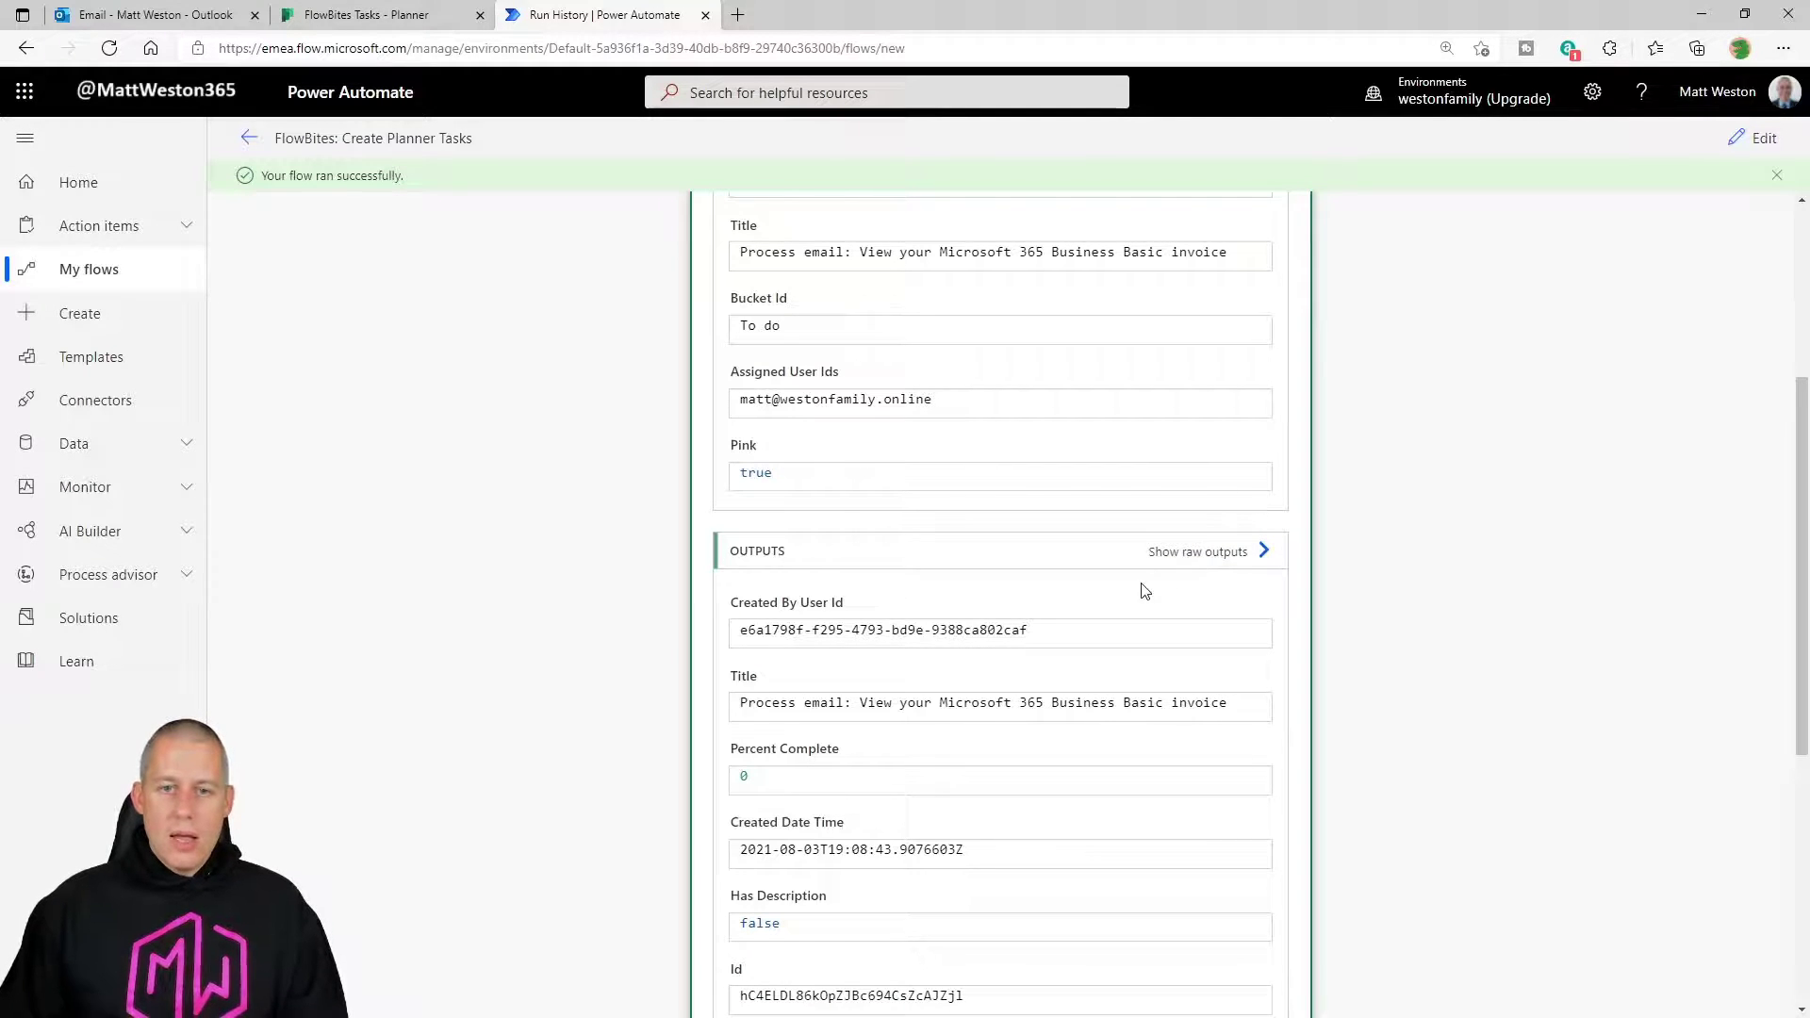
scroll(1144, 591, down, 4)
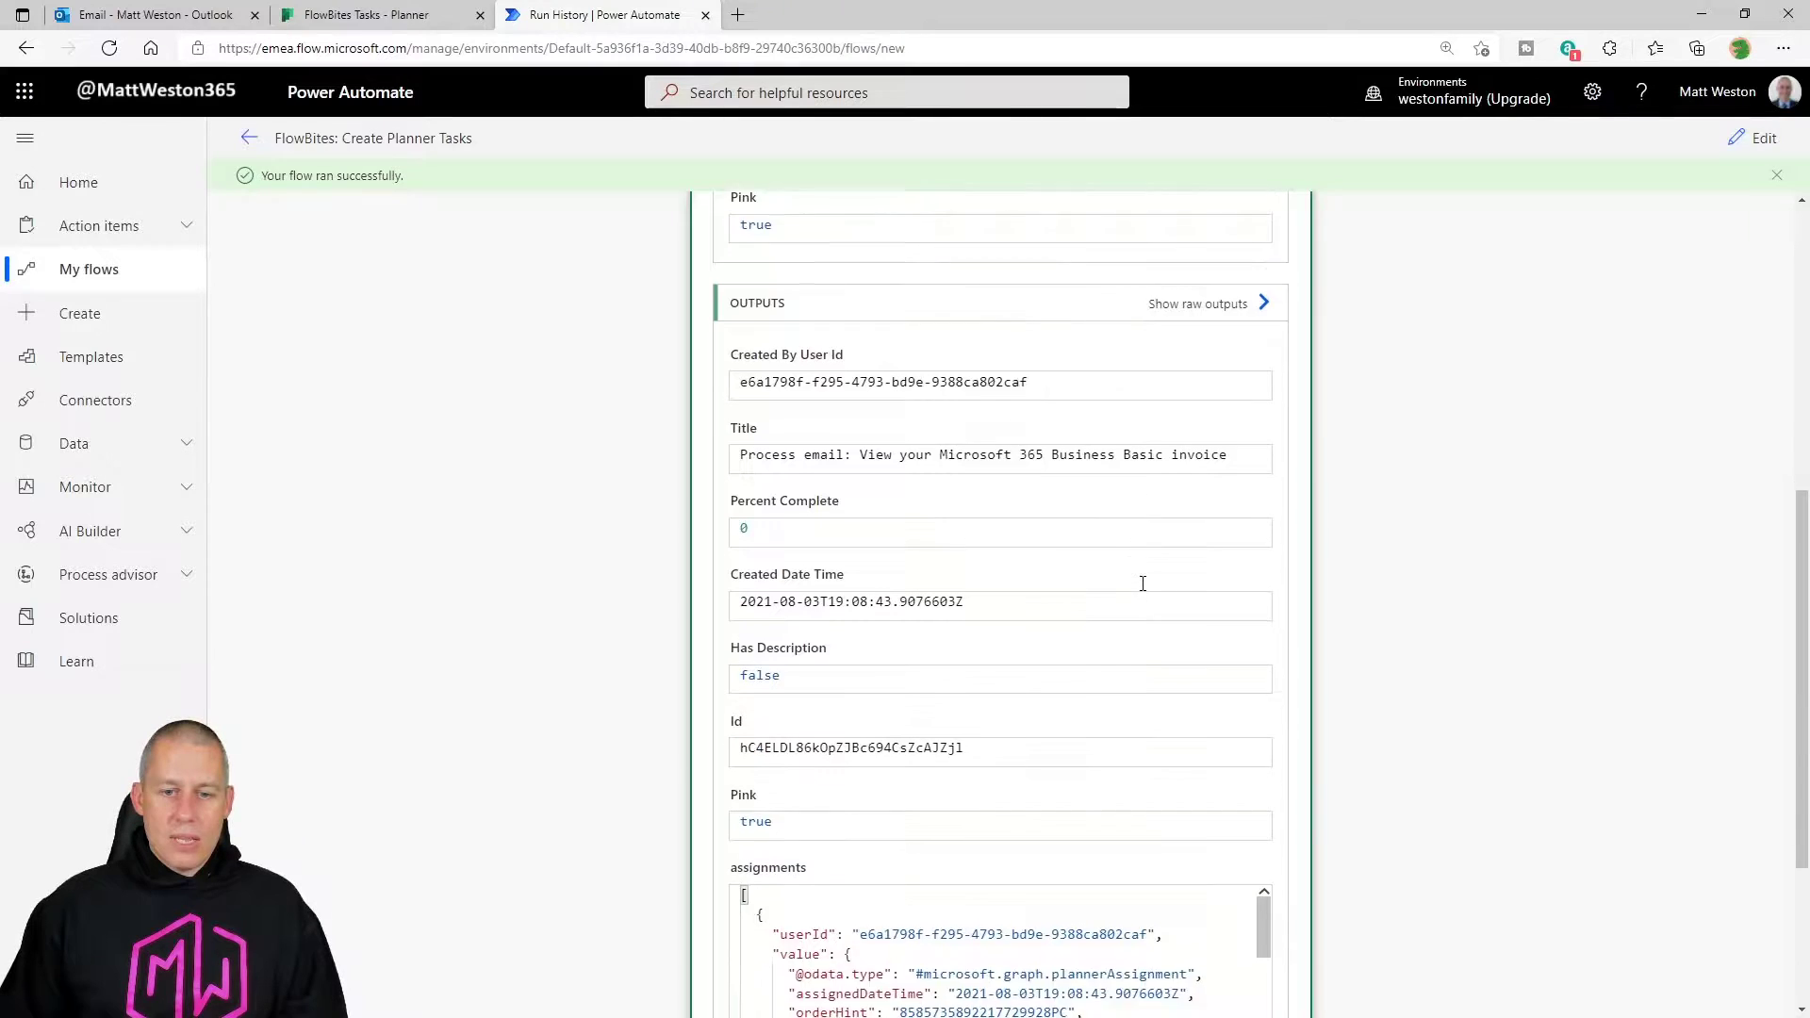
double_click(885, 623)
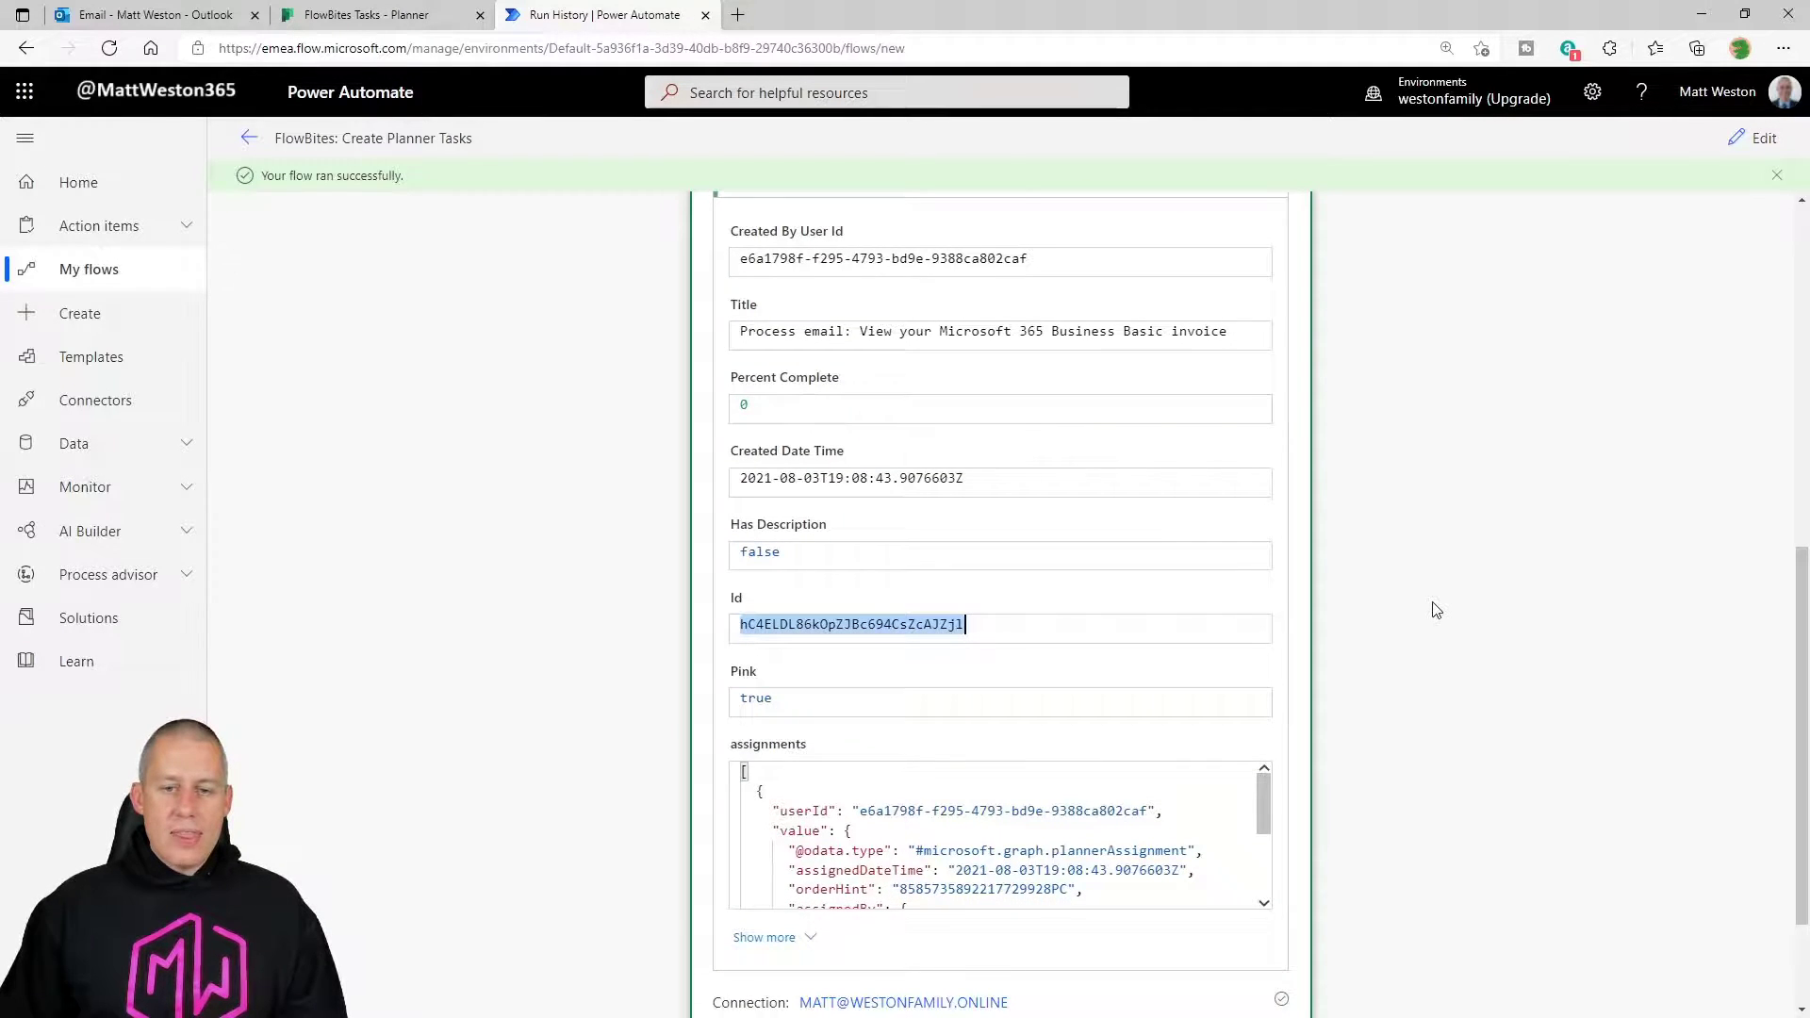
Expand Update task details to check the email preview passed into the description.
scroll(1431, 610, down, 2)
click(1046, 933)
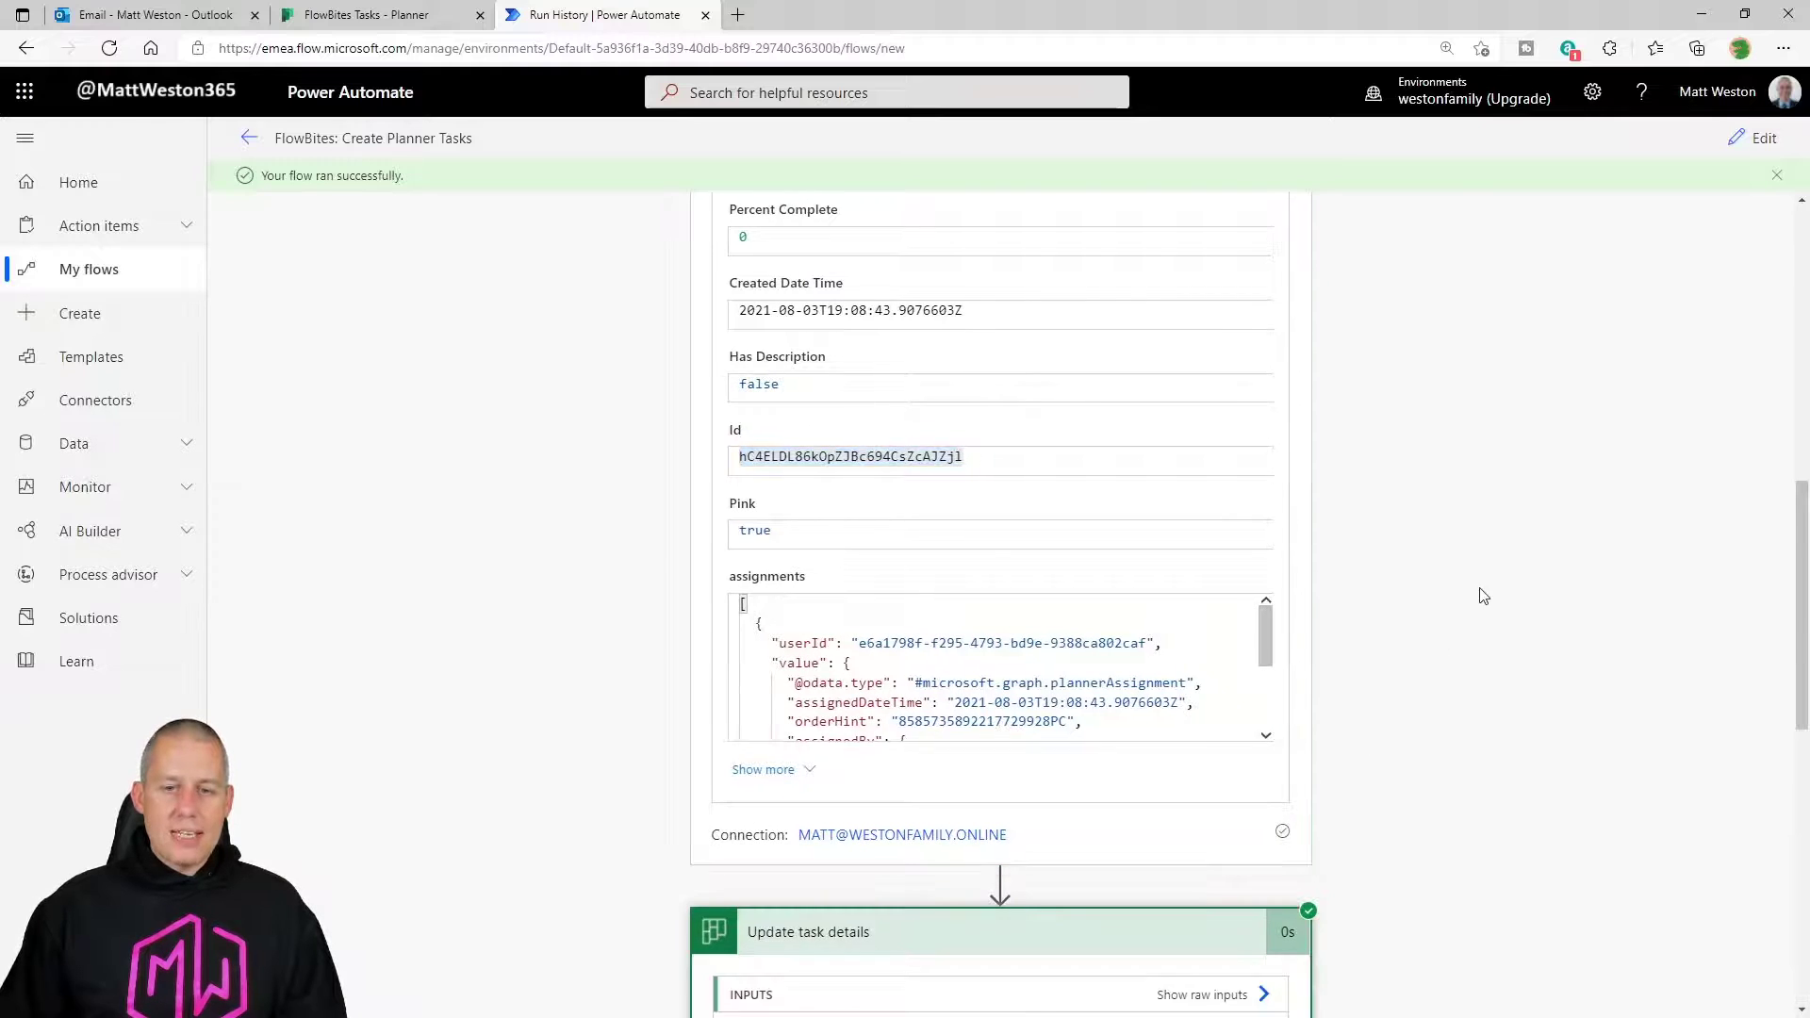
scroll(1463, 572, down, 8)
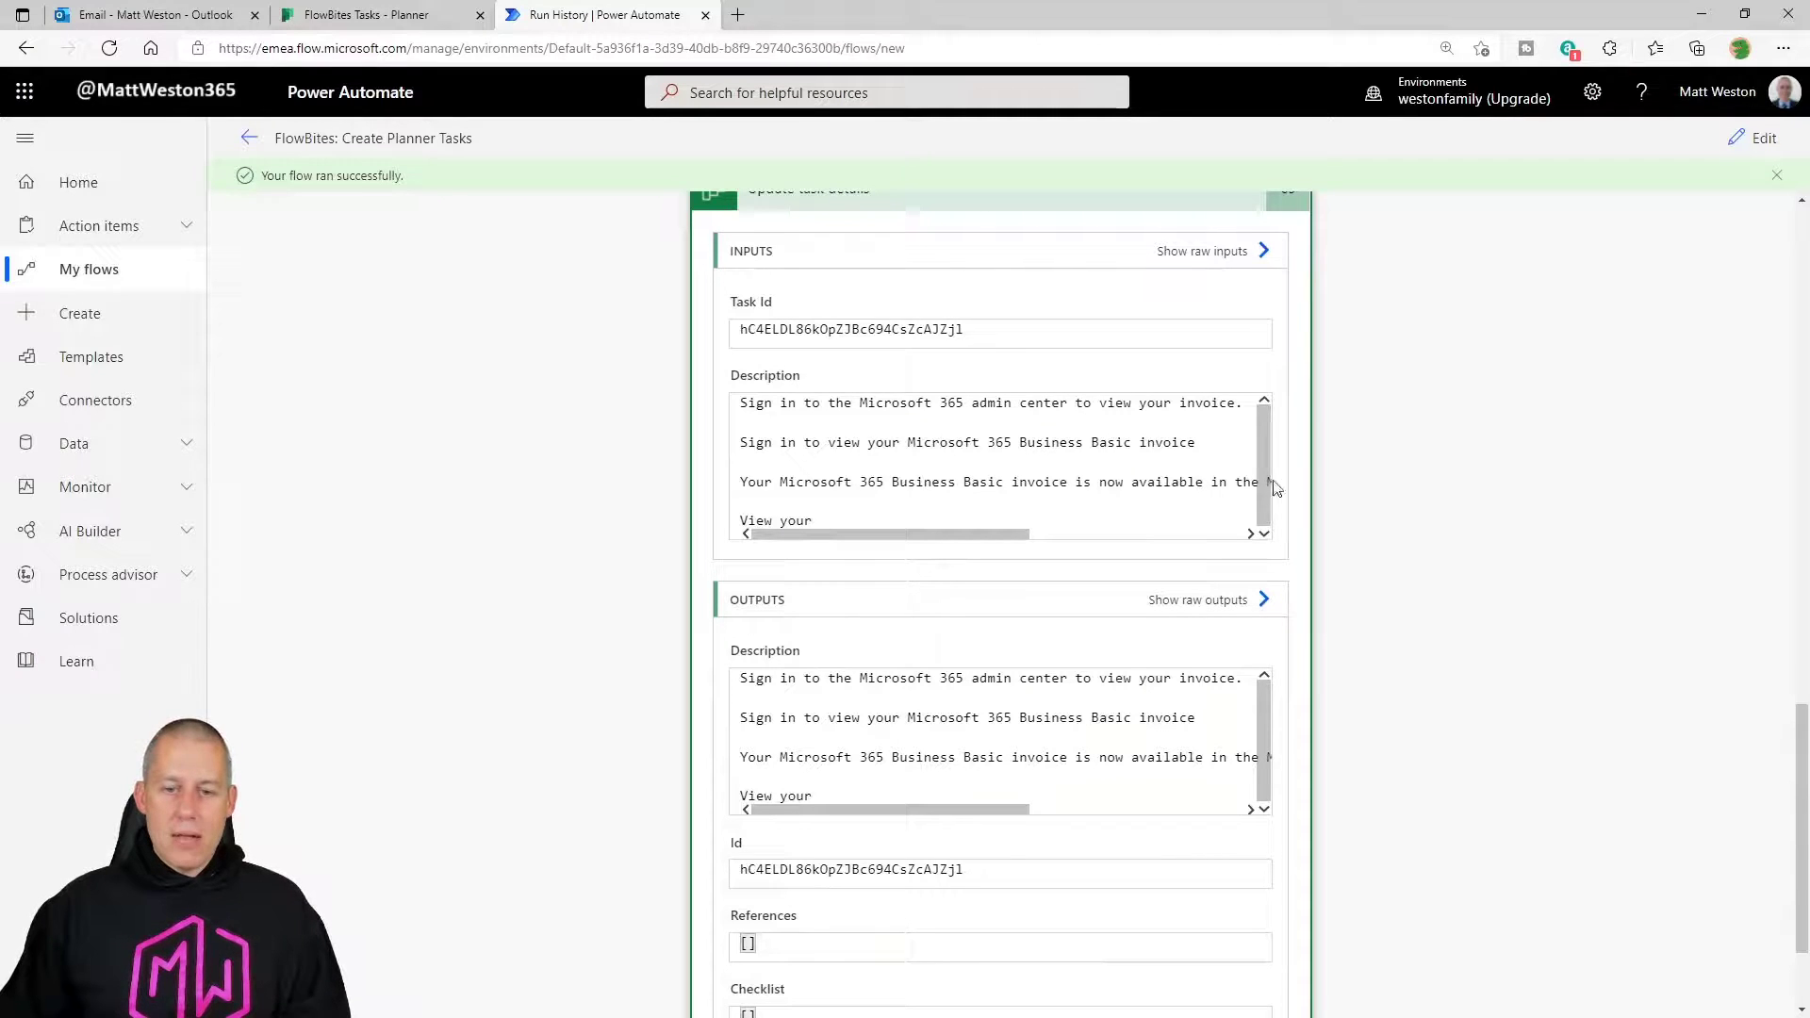
Reload the FlowBites Tasks board and open the new 'Process email: View your Microsoft 365 Business Basic invoice' task.
click(392, 25)
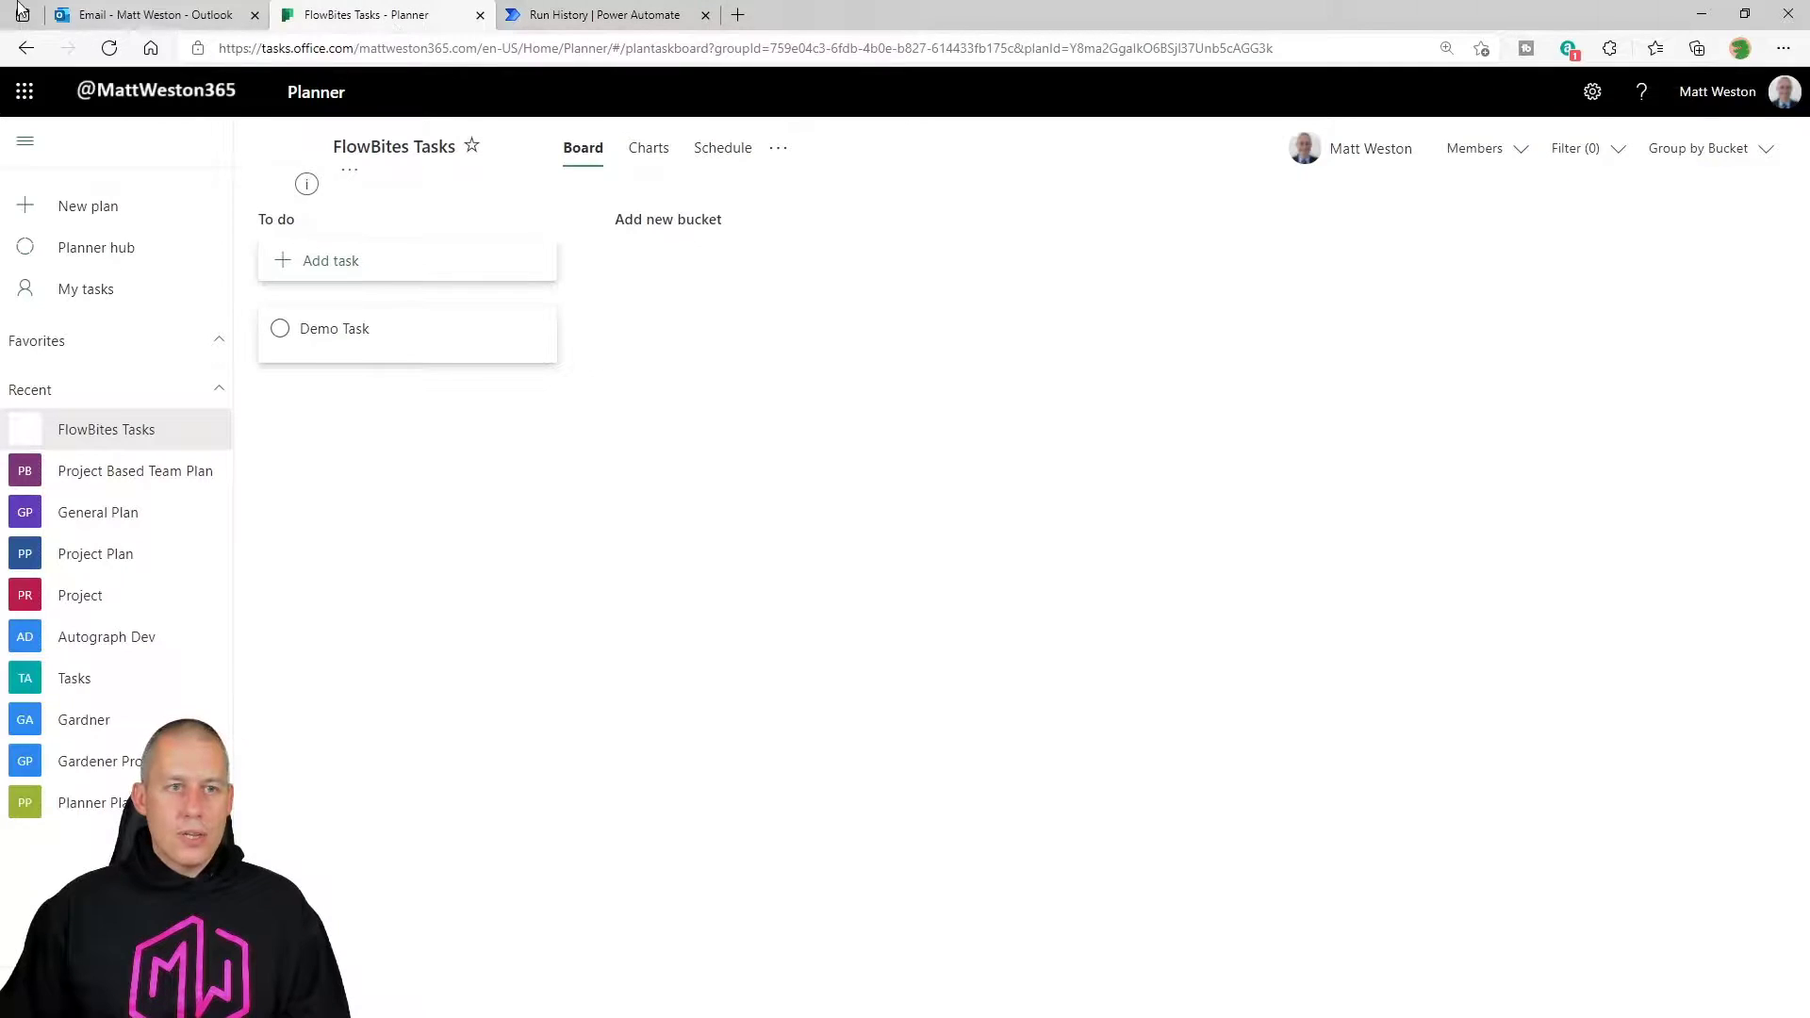
click(124, 48)
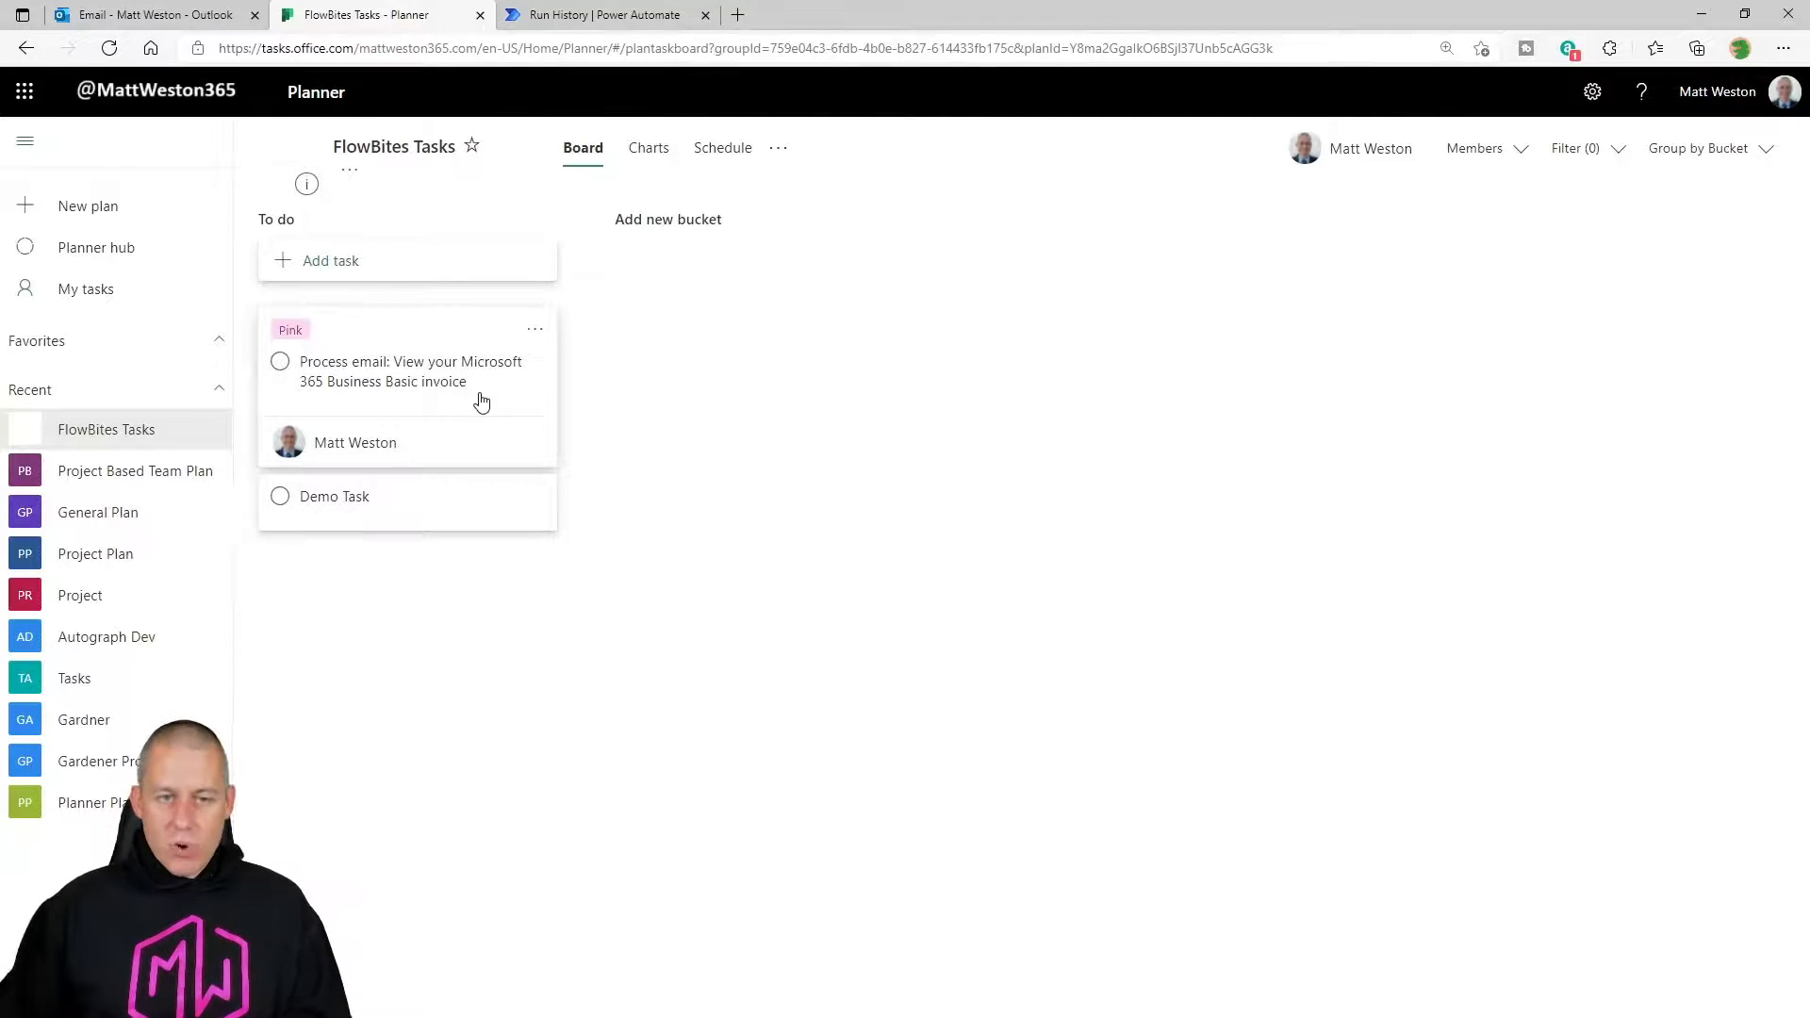
click(481, 402)
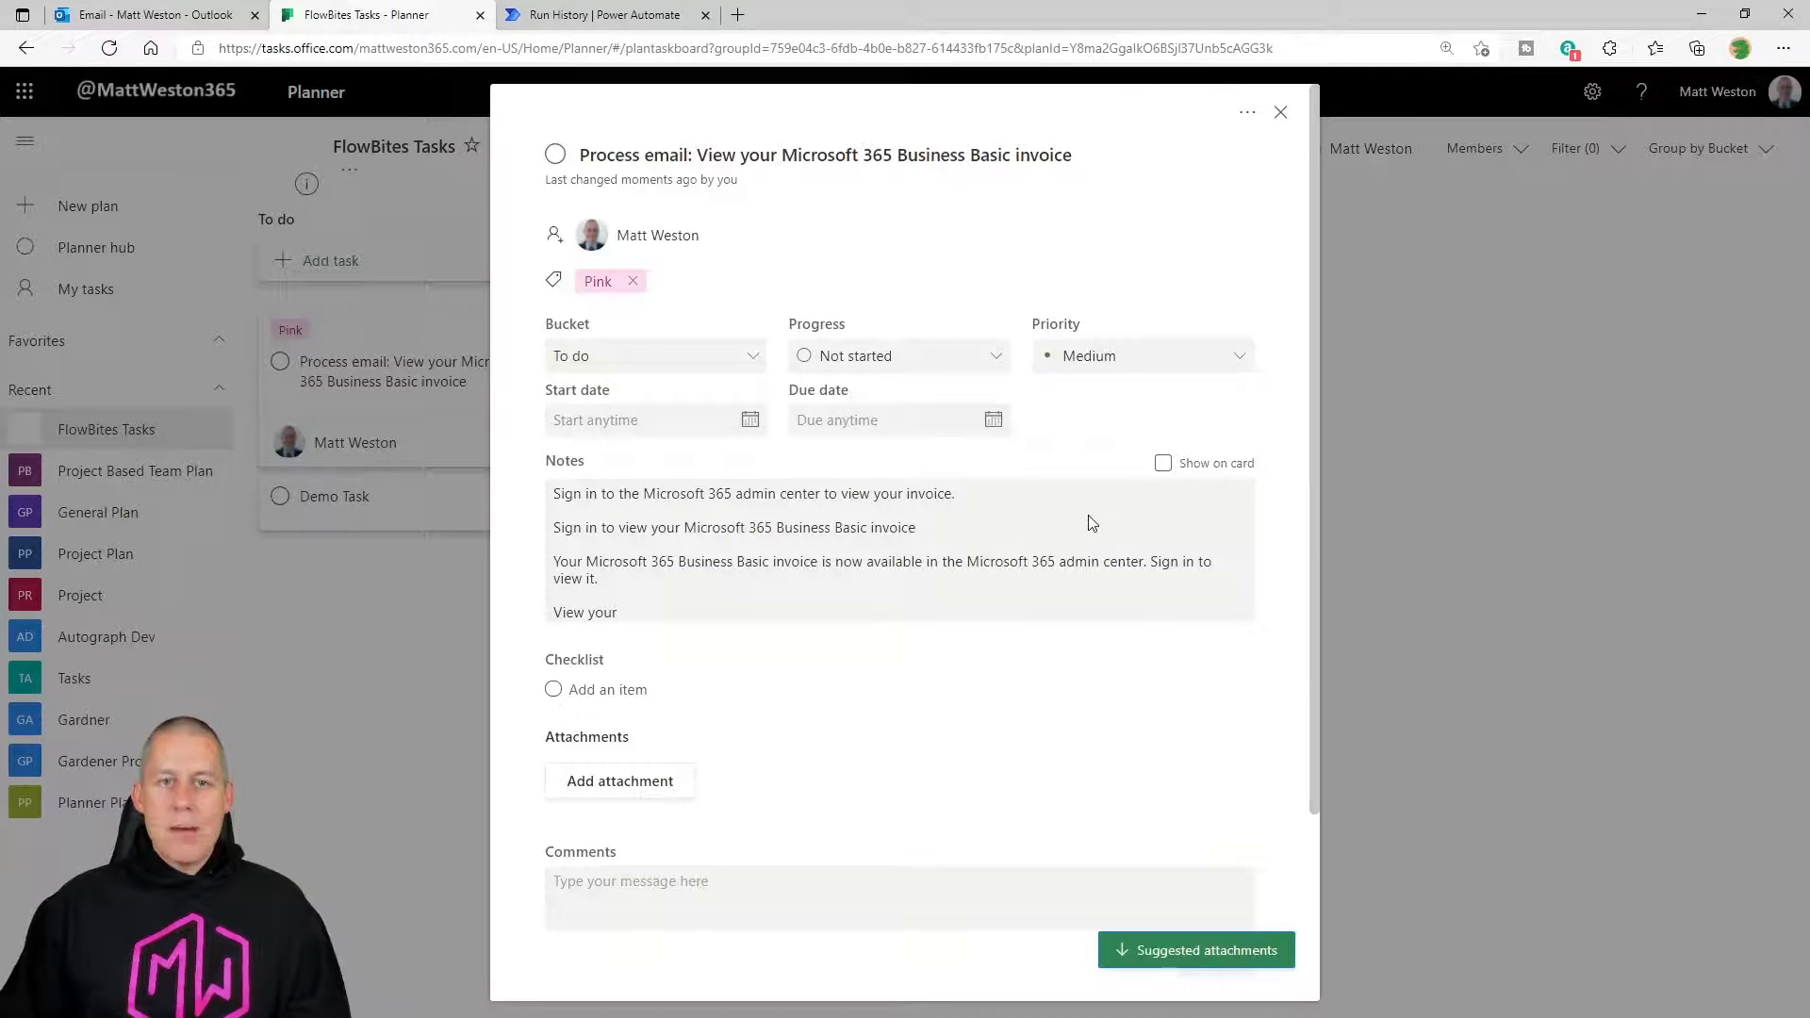